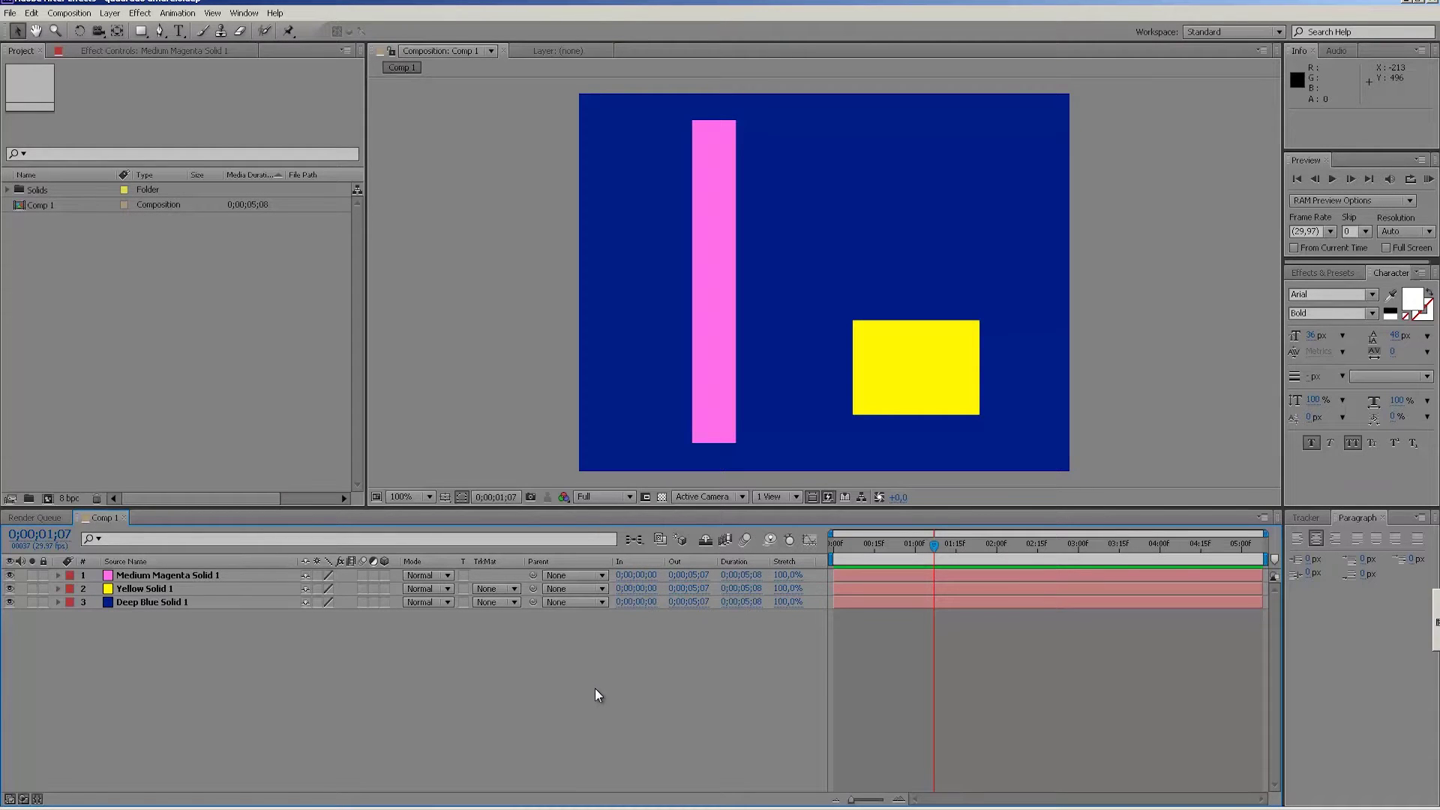
- RAM-preview the magenta bar and yellow square animation, stopping it at 0;00;02;28
key(KP_0)
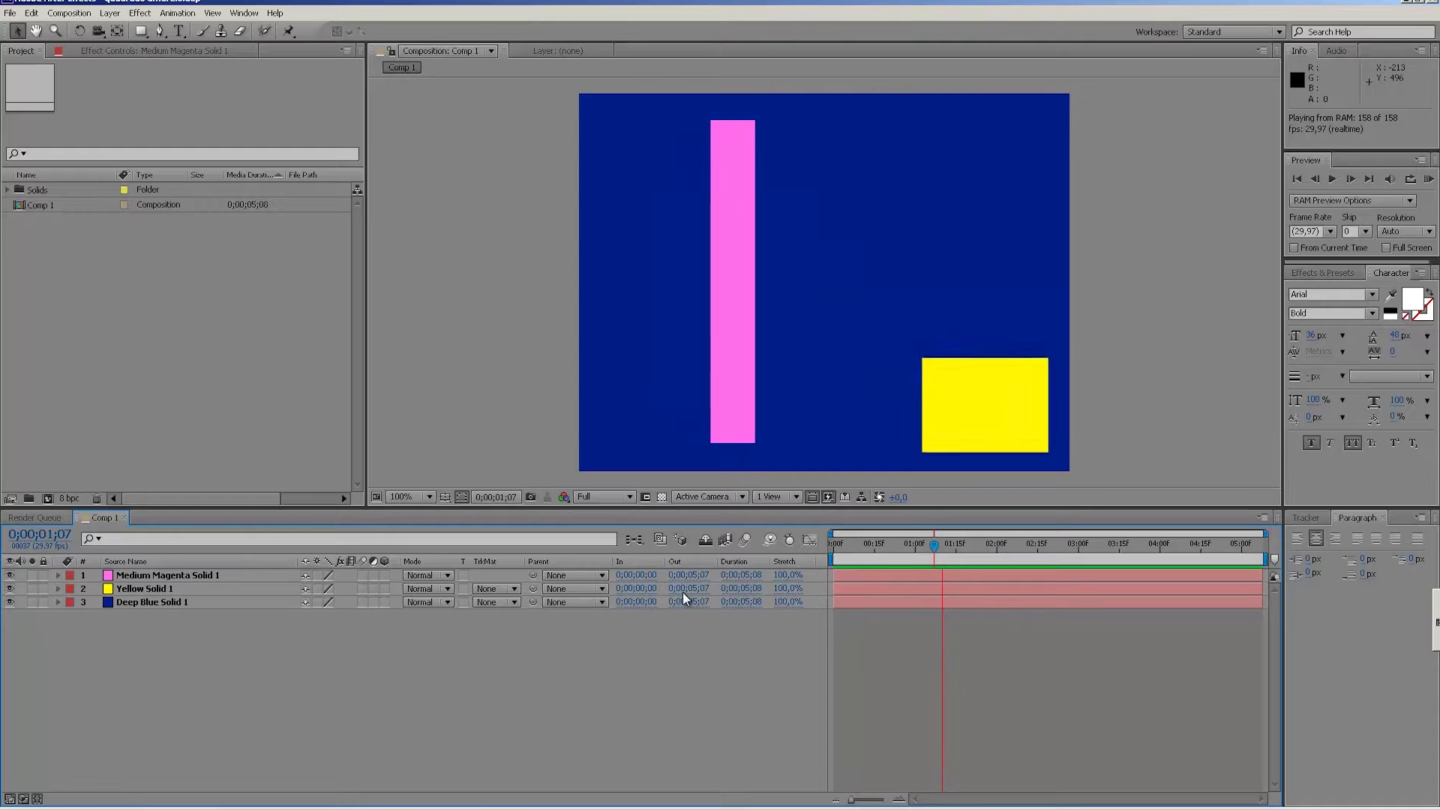
key(space)
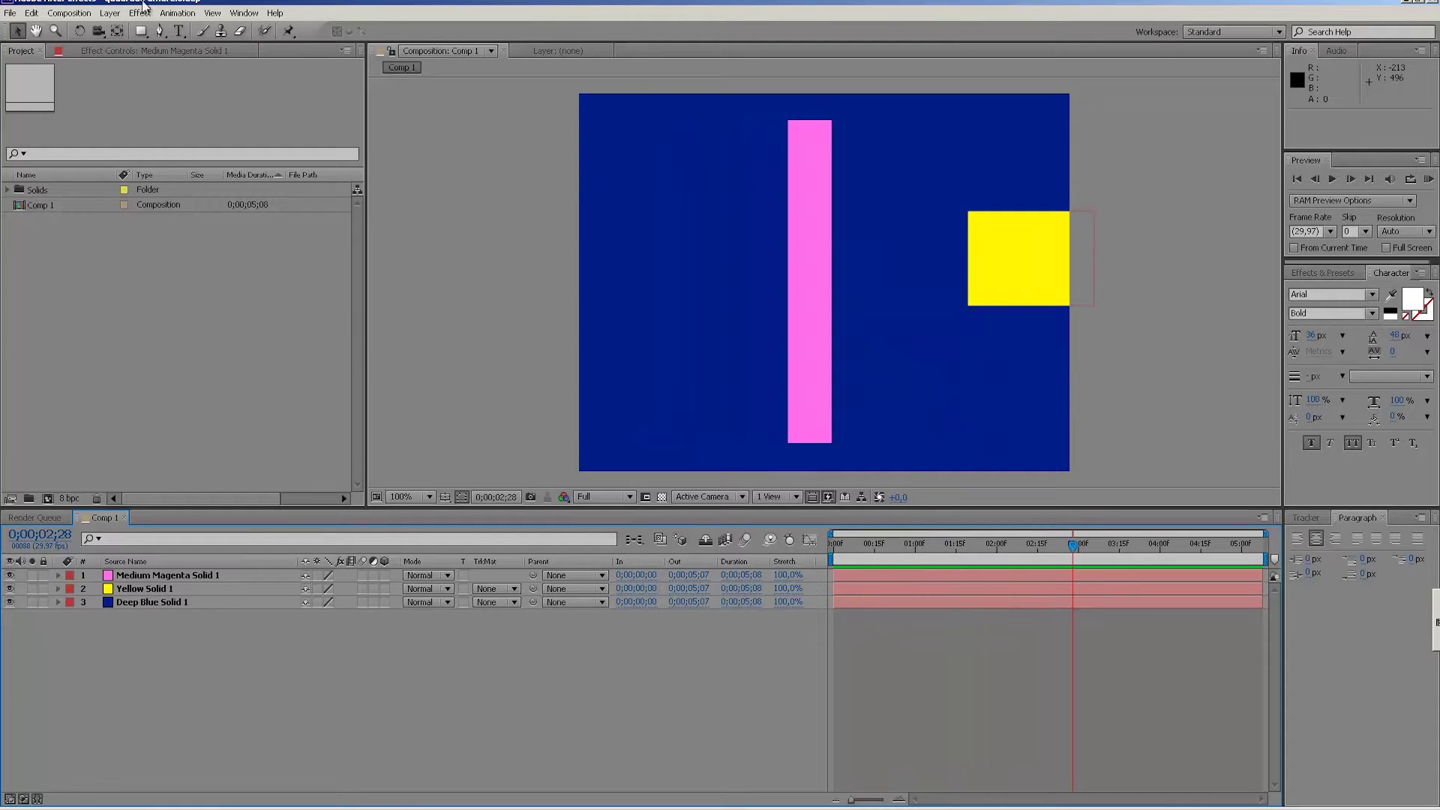
click(10, 13)
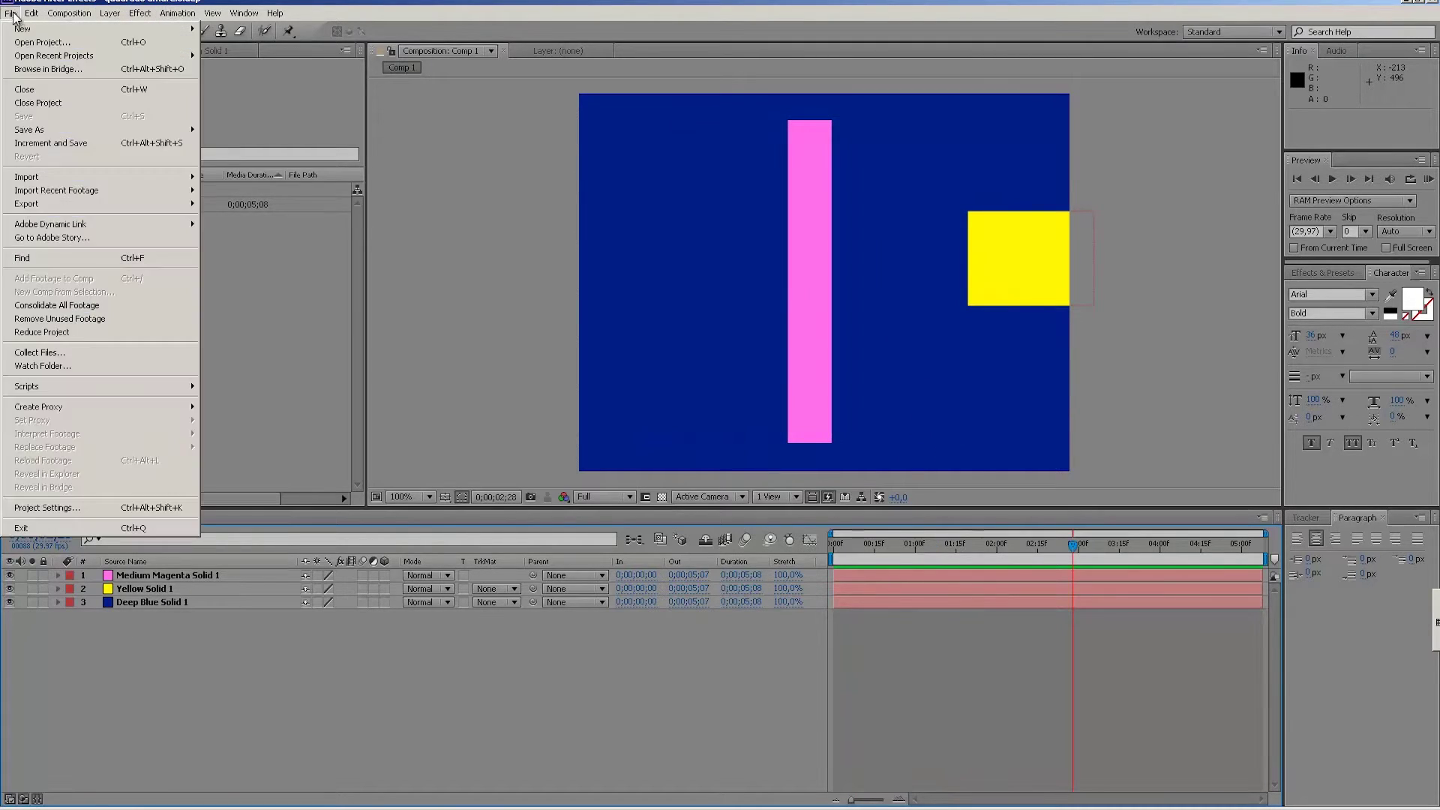
- Save the After Effects project
click(947, 662)
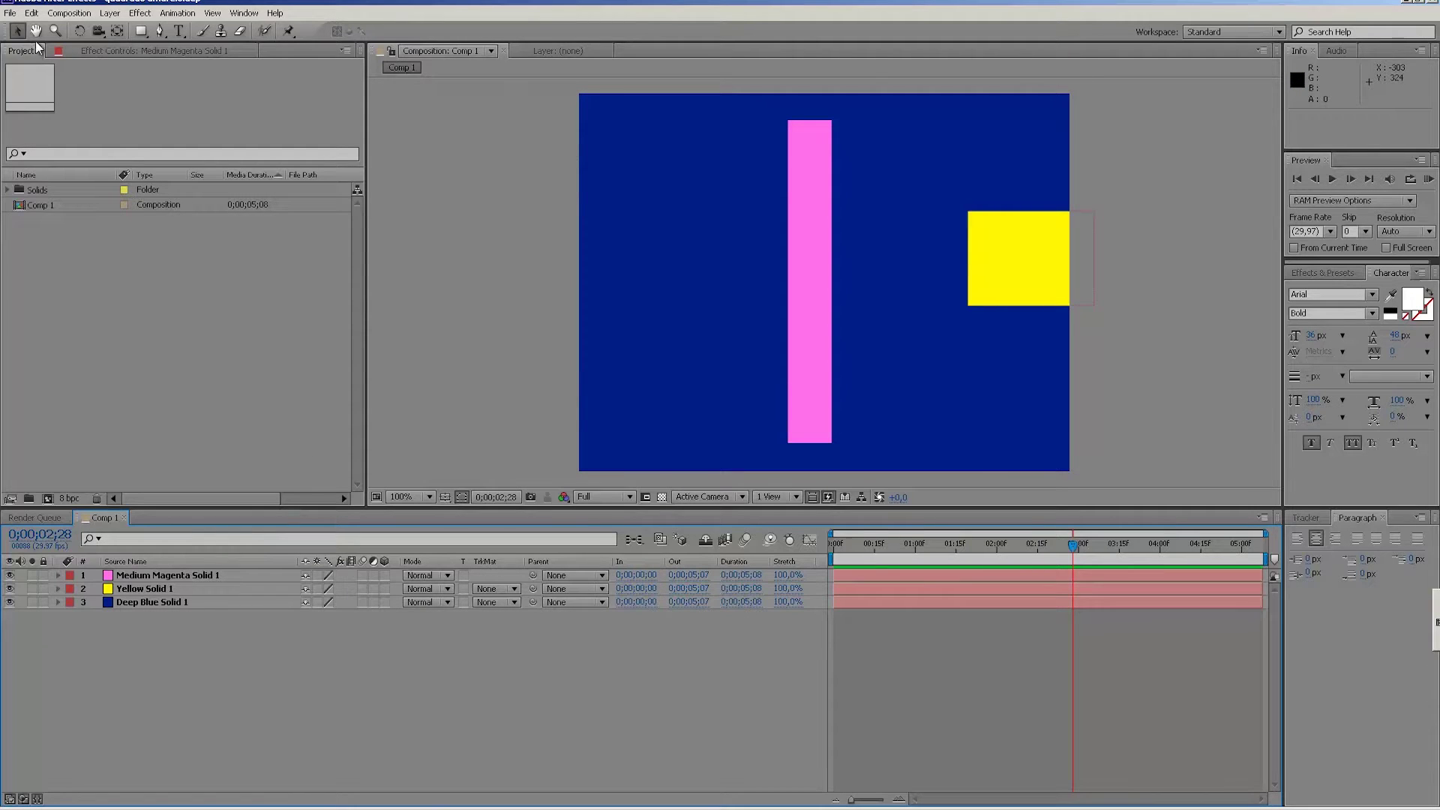
click(11, 14)
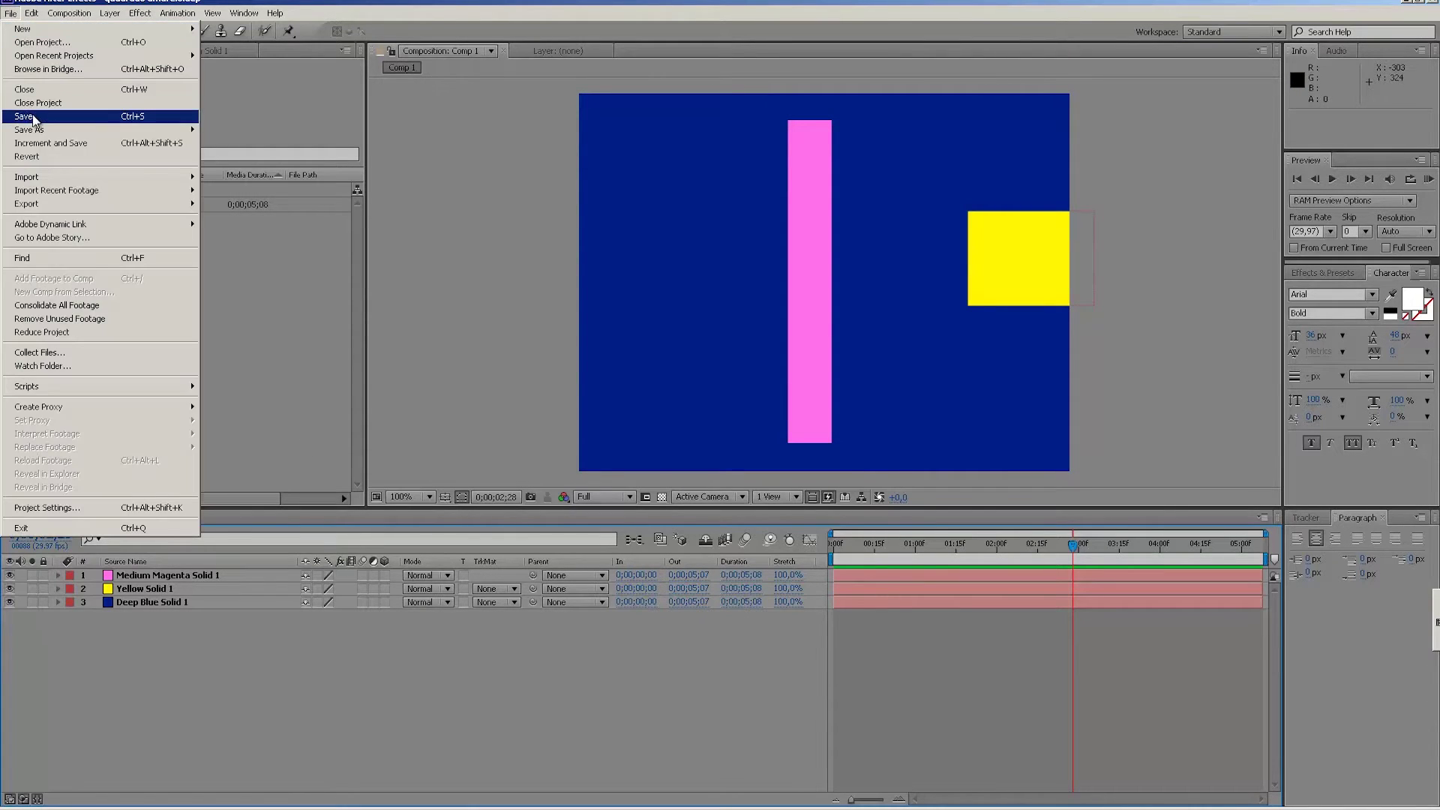
click(25, 89)
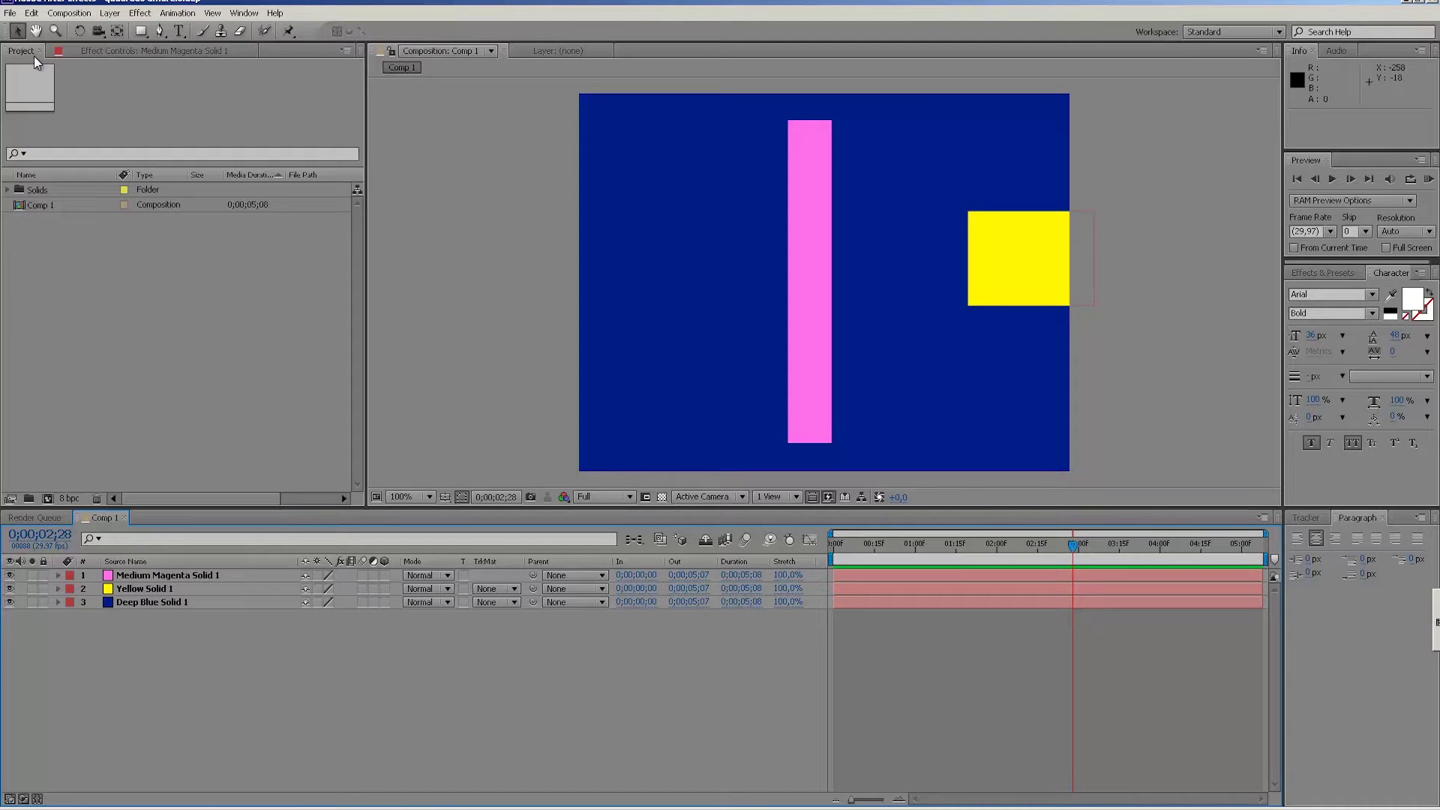
- Export the composition as a Premiere Pro project named 'quadrado amarelo'
click(10, 13)
mouse_move(63, 211)
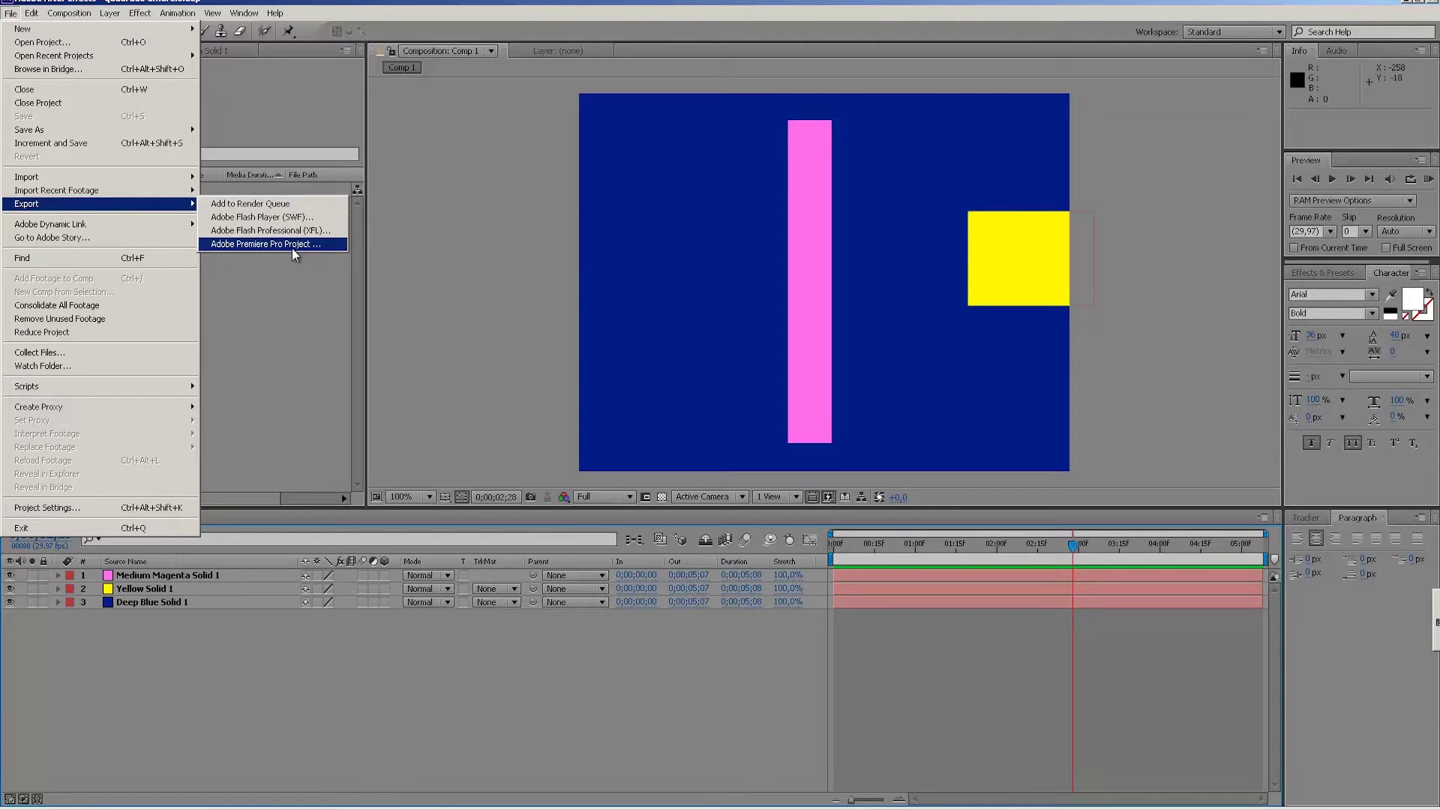
click(300, 246)
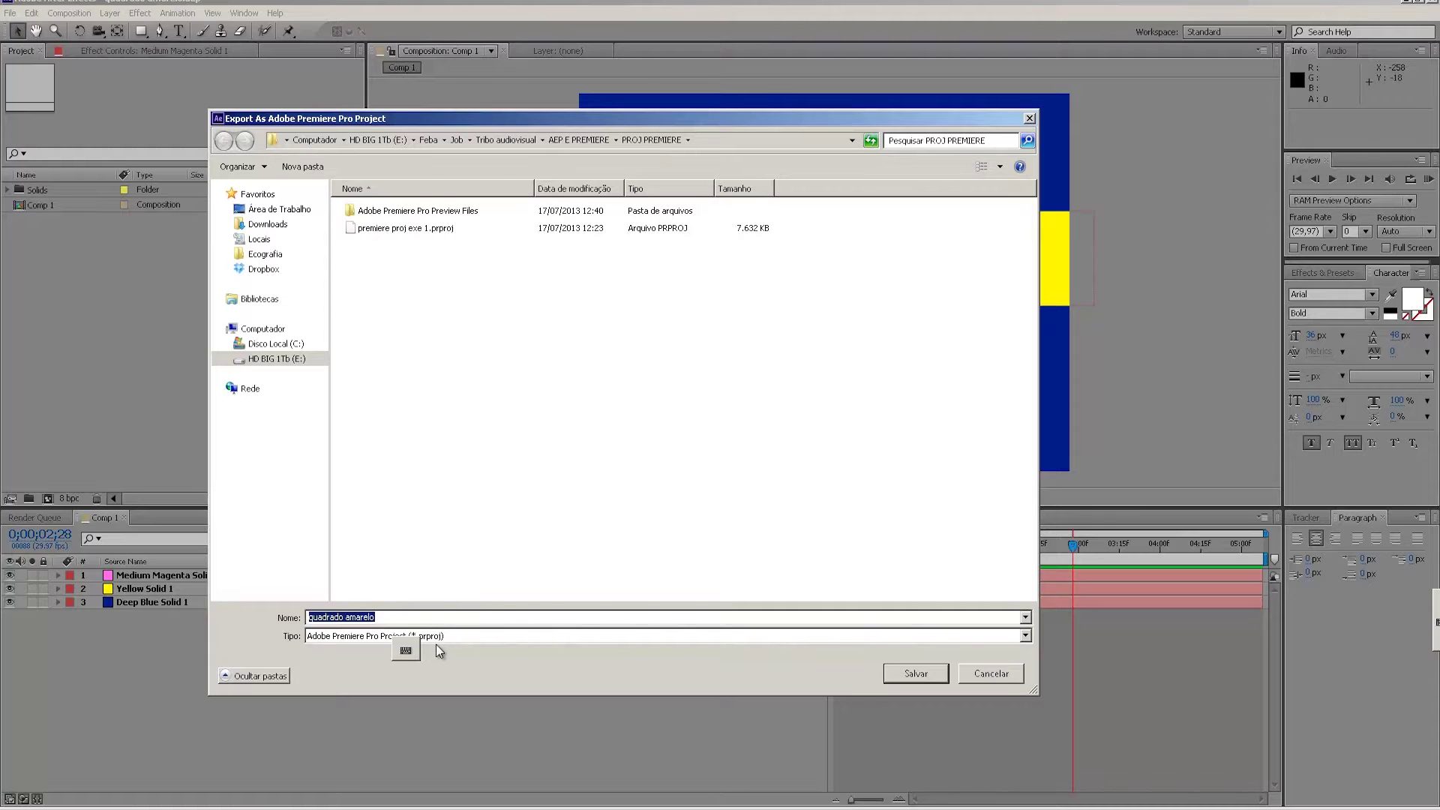
click(920, 679)
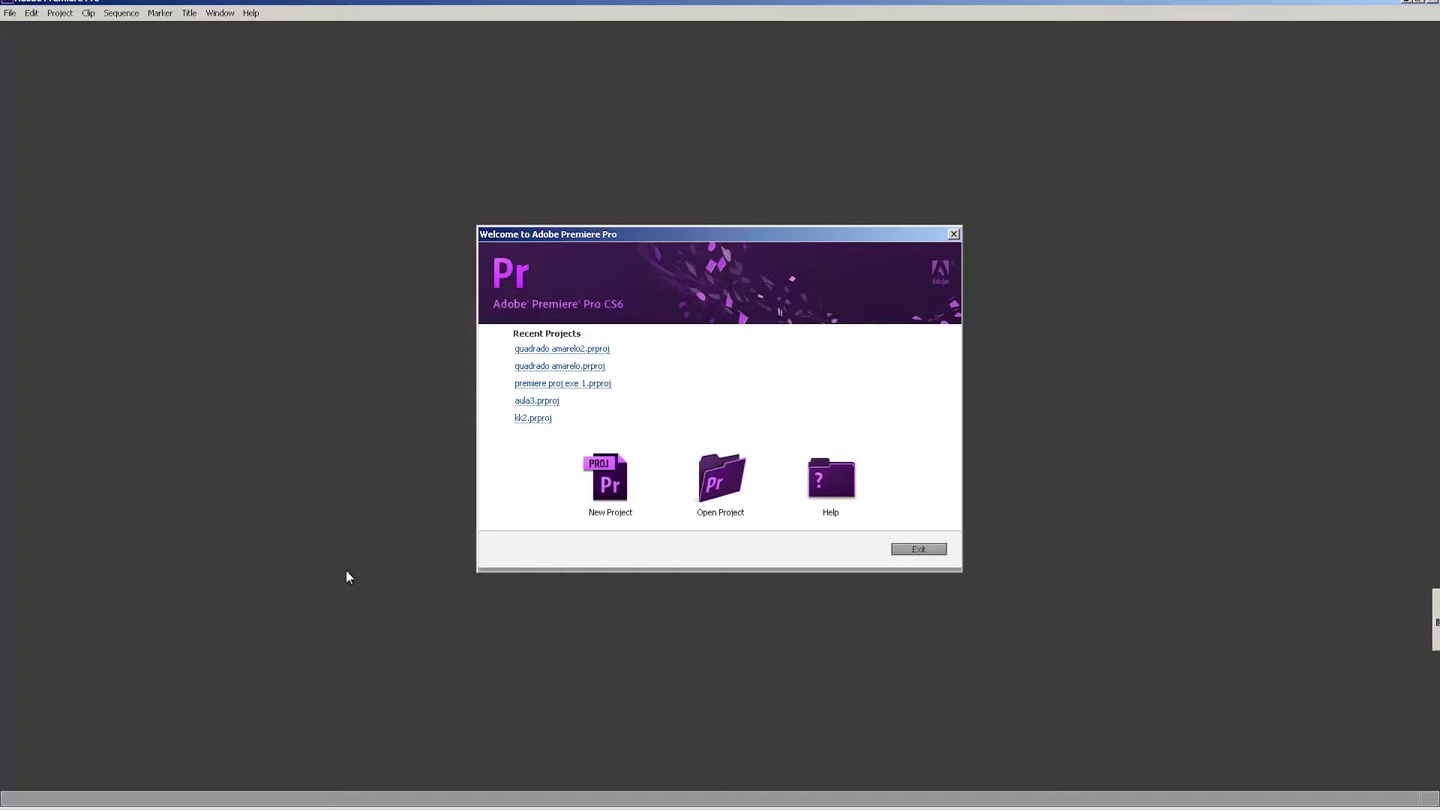
- Open the quadrado amarelo.prproj project in Premiere Pro
click(720, 485)
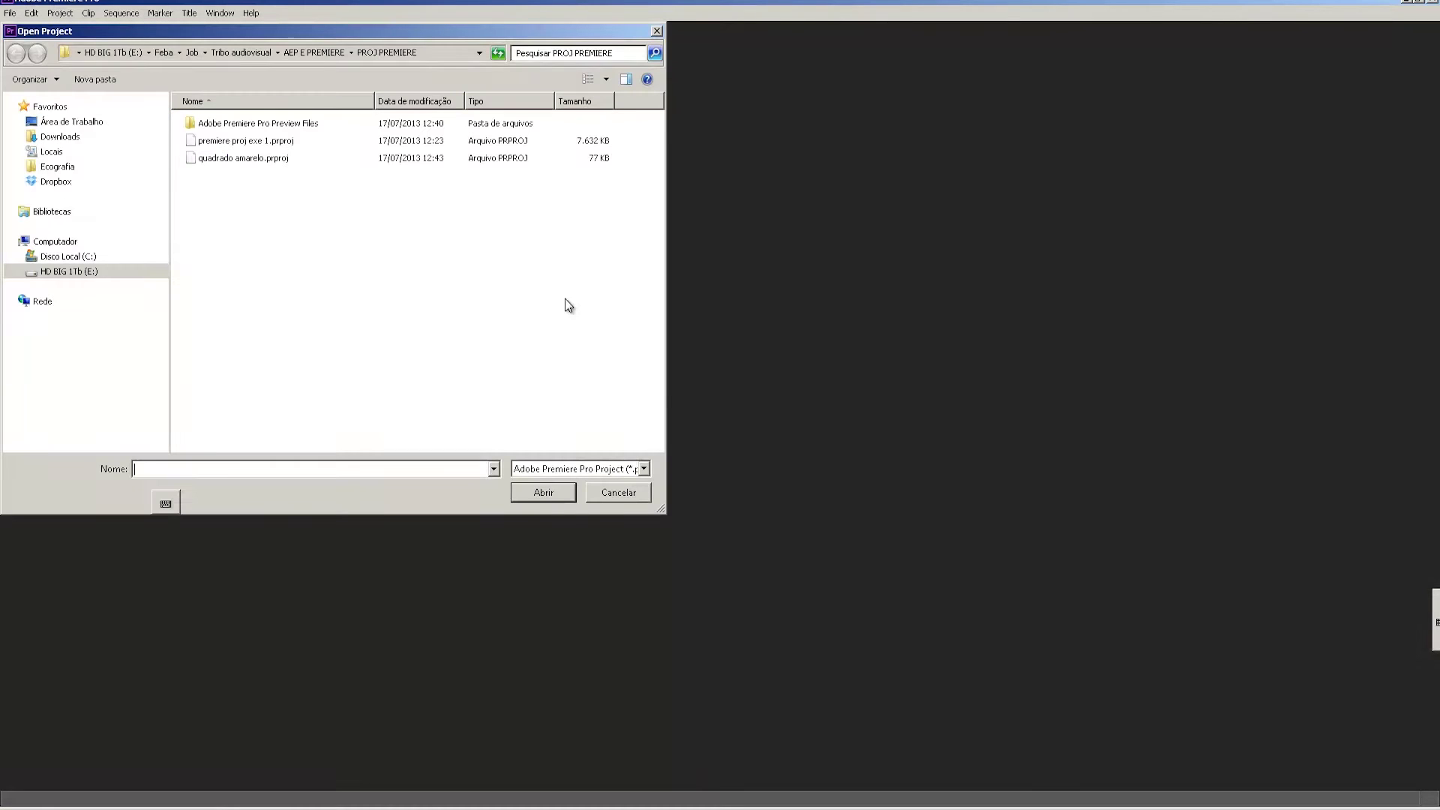
click(273, 158)
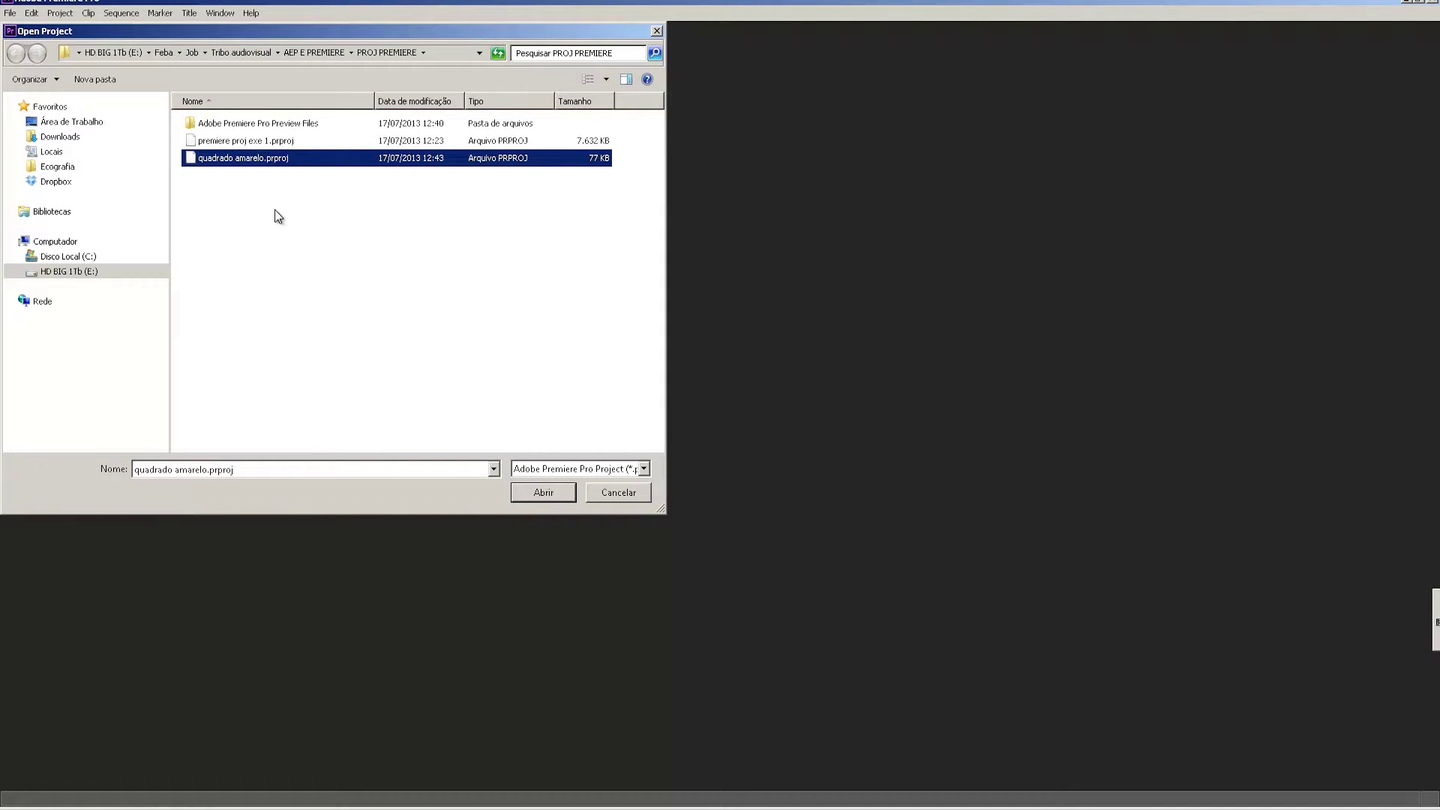
click(540, 492)
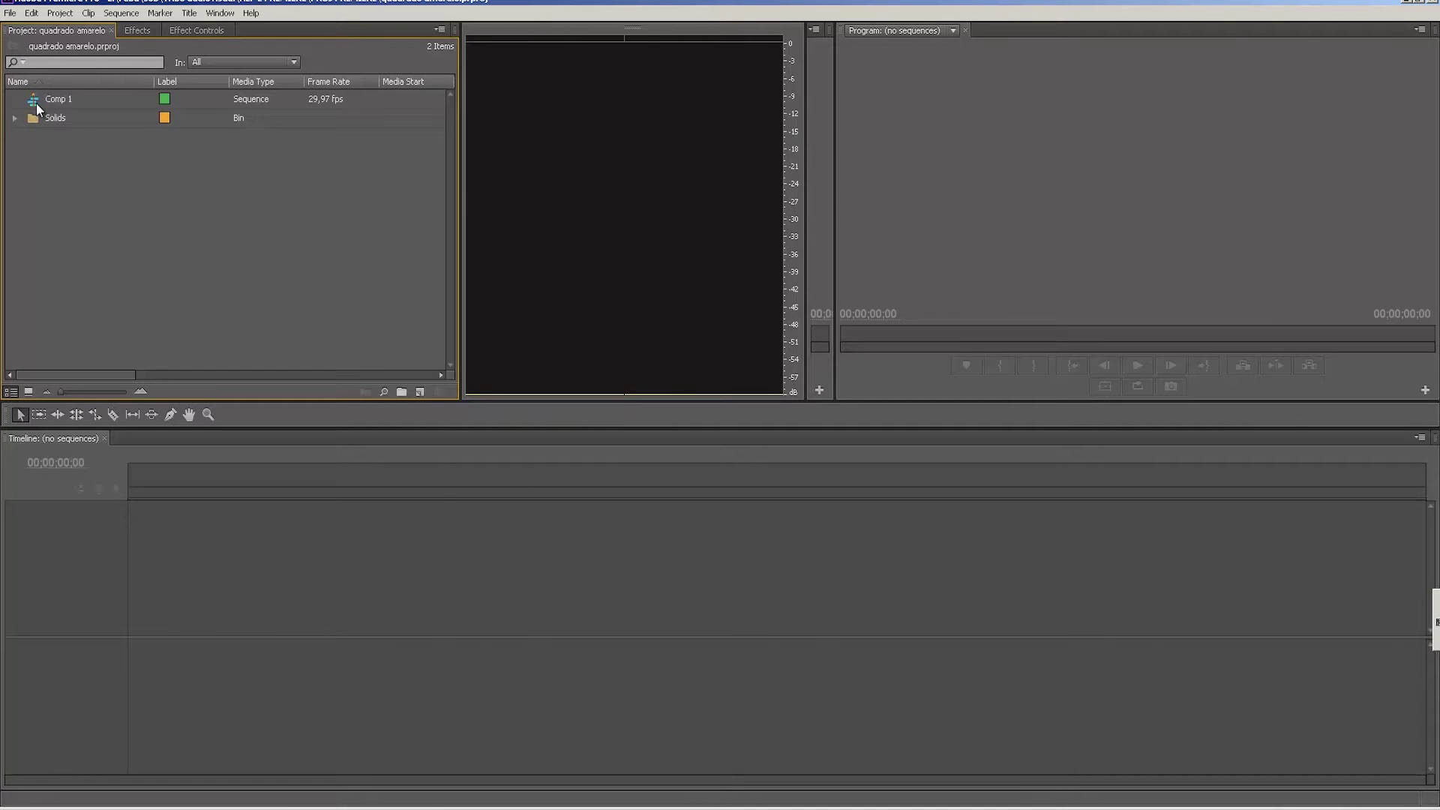
- Open the Comp 1 sequence, zoom the timeline to fit and collapse Video 1 and Audio 1
double_click(36, 102)
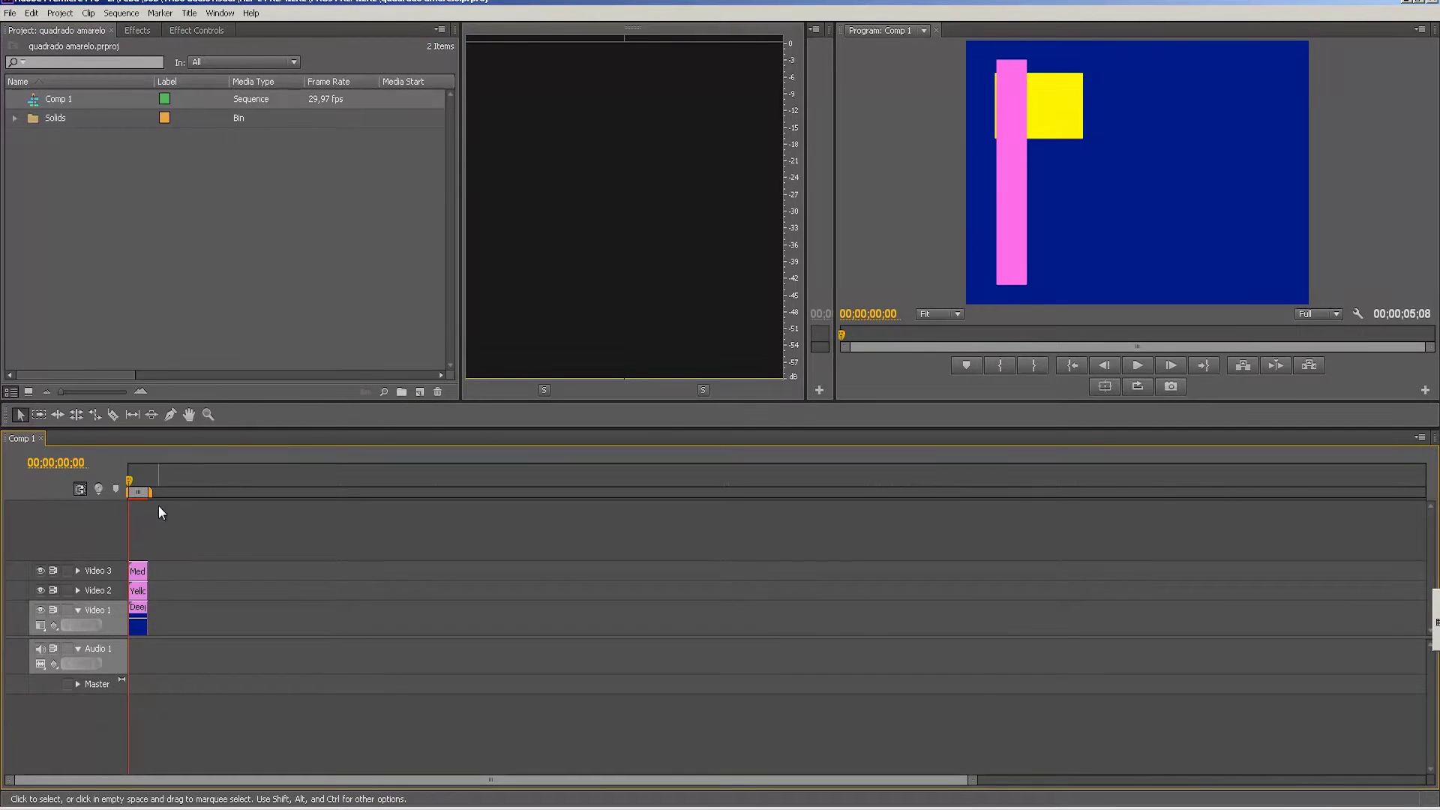
key(=)
key(=)
key(=)
key(=)
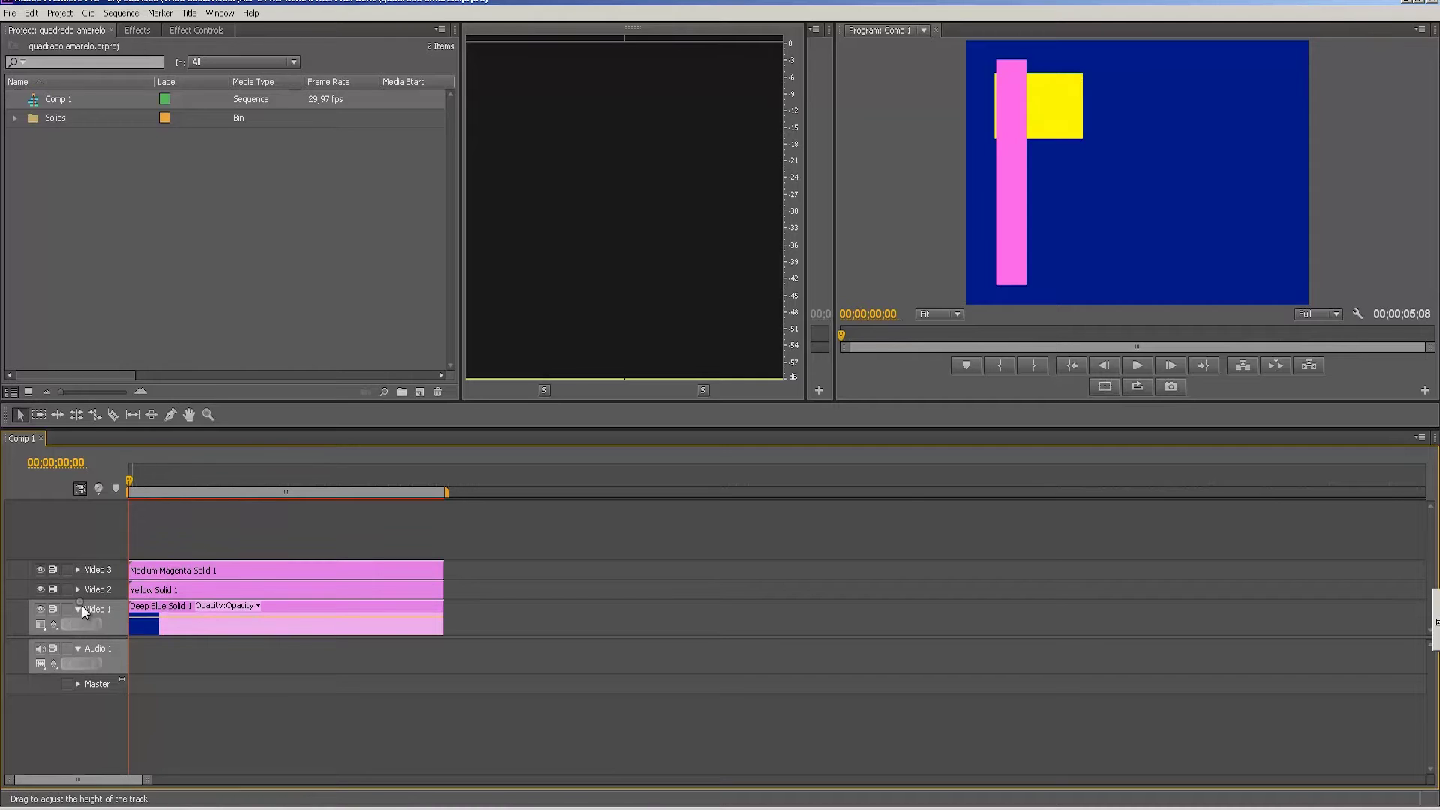
click(79, 610)
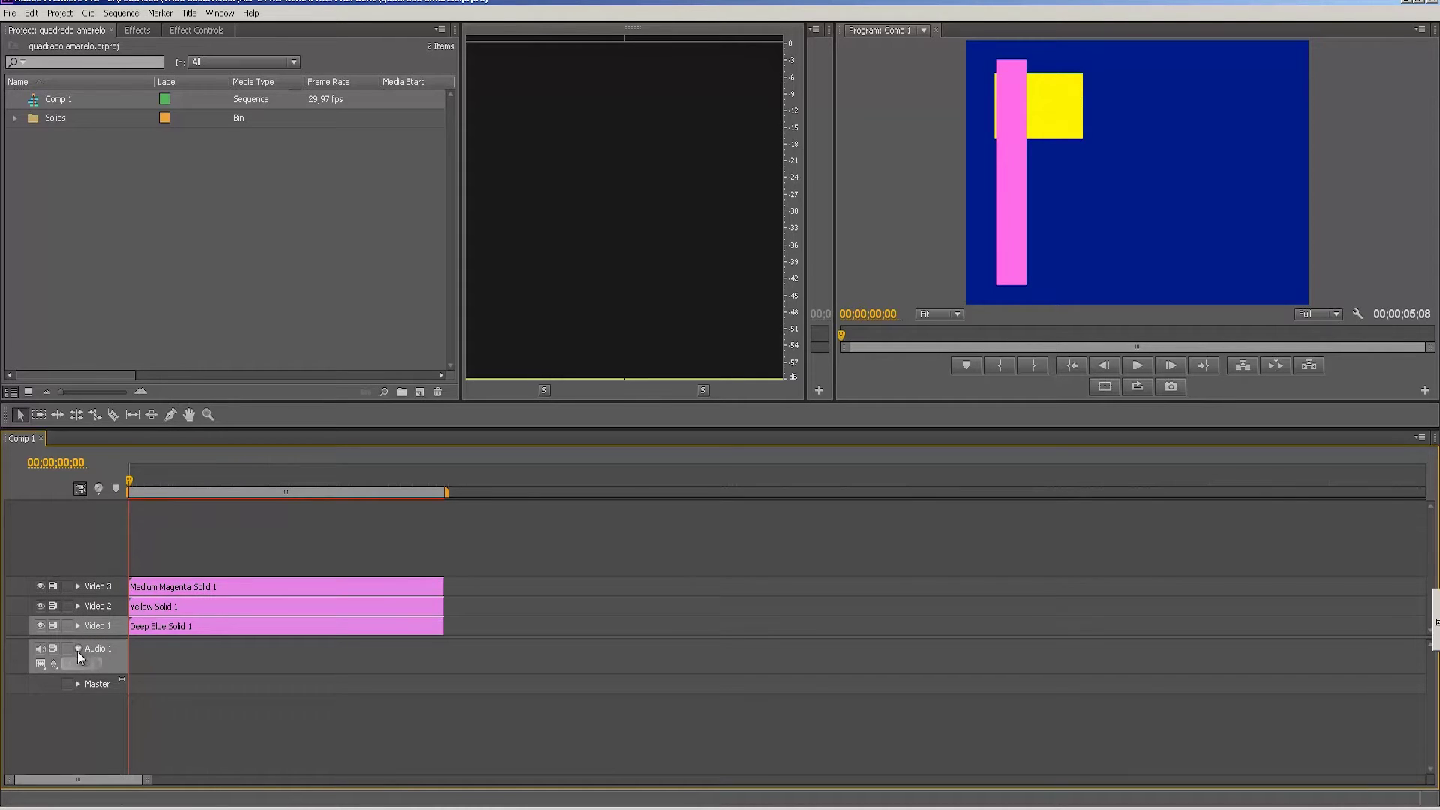
click(78, 650)
mouse_move(147, 480)
mouse_down()
mouse_move(384, 486)
mouse_move(198, 492)
mouse_up()
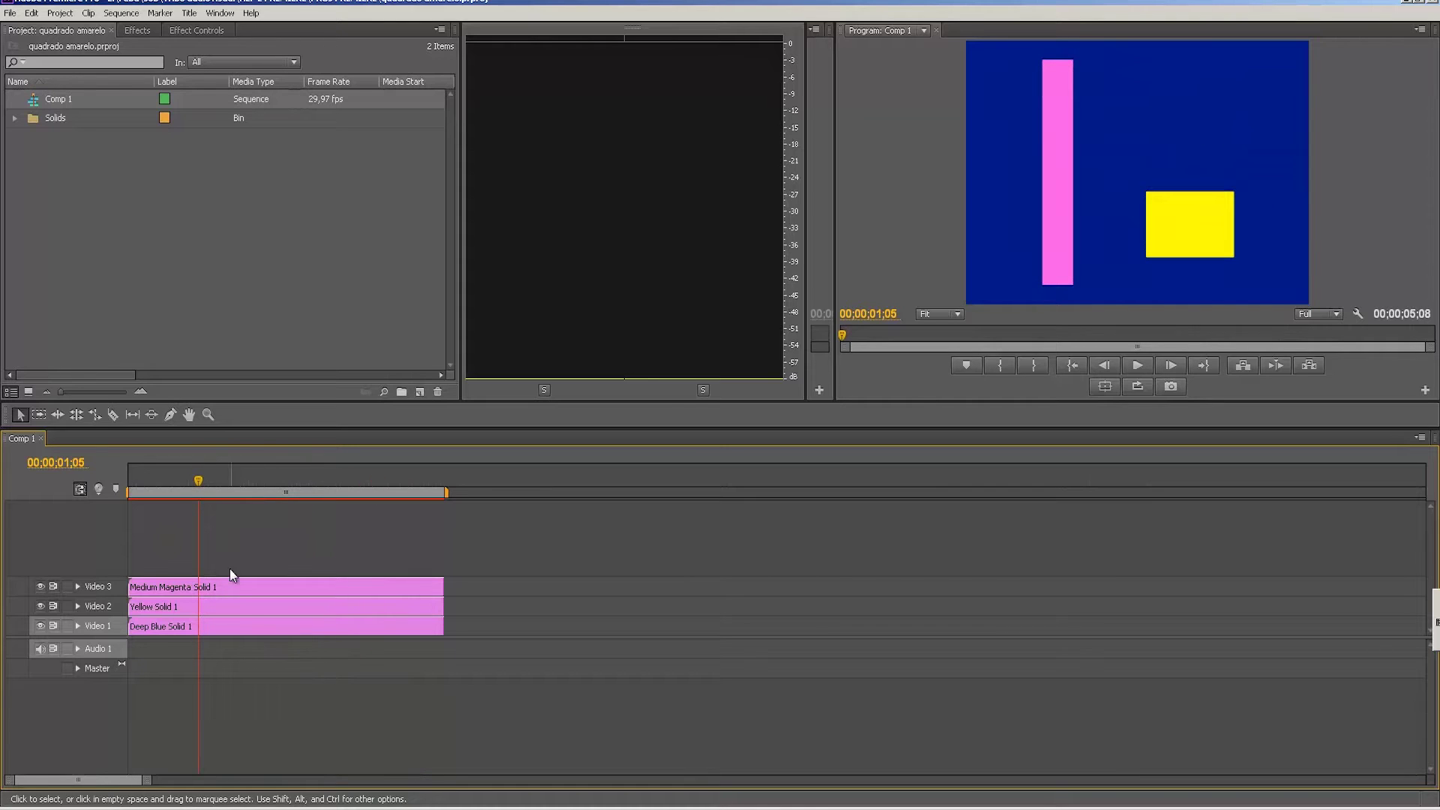
- Slide the Medium Magenta Solid 1 clip later on Video 3, check it, then undo the move
click(217, 587)
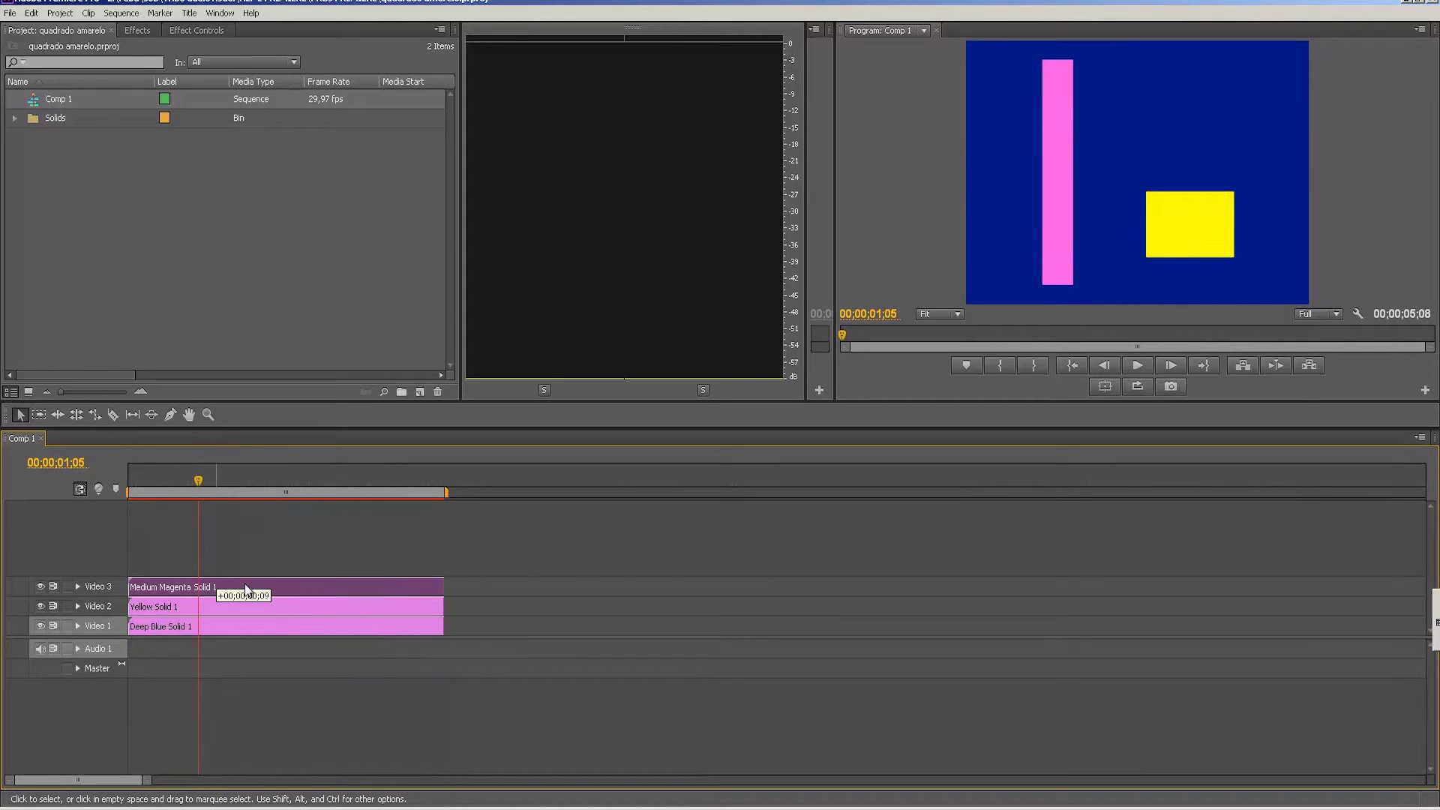
drag(246, 590, 336, 590)
mouse_move(216, 489)
mouse_down()
mouse_move(408, 492)
mouse_move(285, 494)
mouse_up()
key(ctrl+z)
- In the magenta clip's Motion settings, try moving the bar up out of frame, then undo it
click(245, 587)
click(187, 33)
click(11, 93)
click(192, 109)
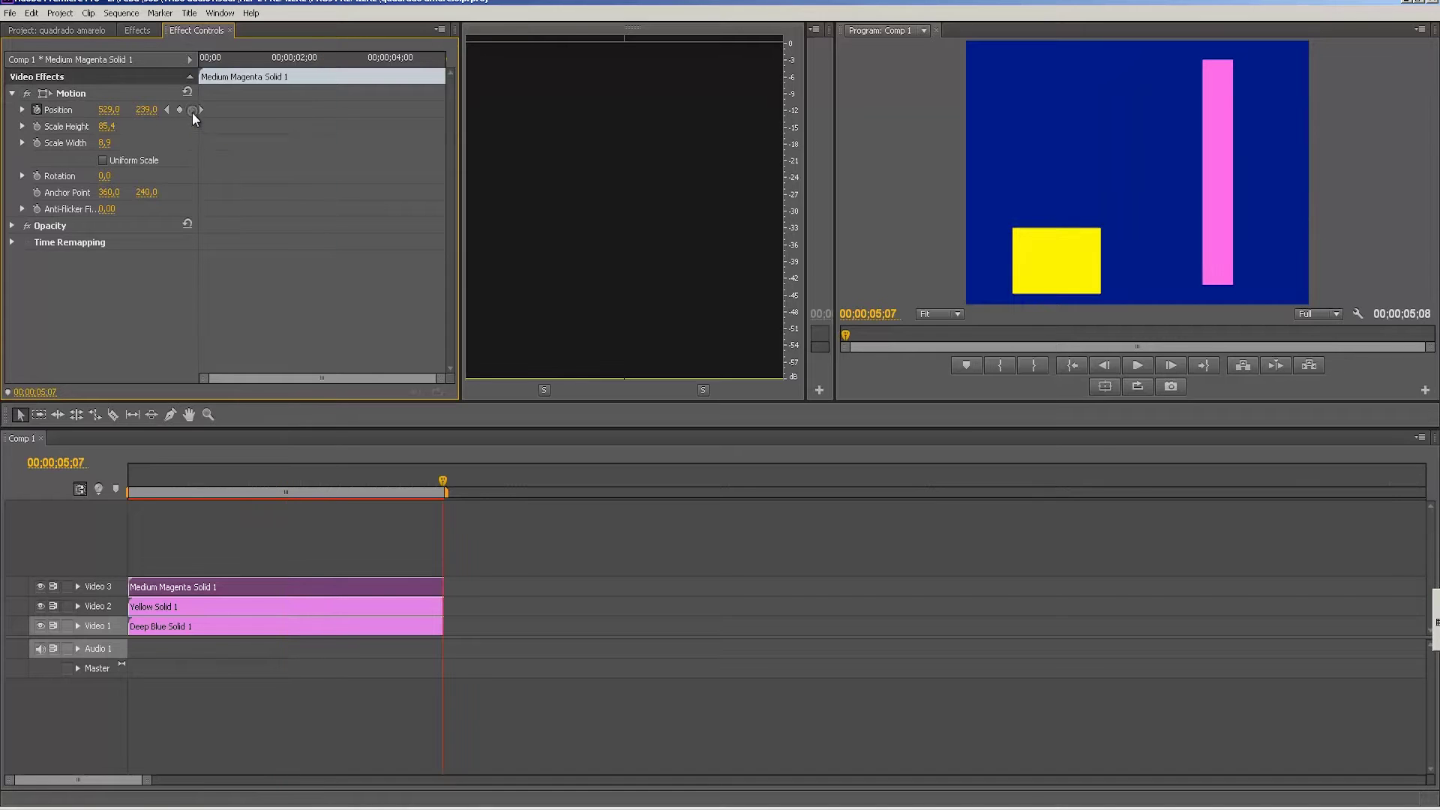
click(288, 218)
click(288, 58)
drag(146, 112, 5, 124)
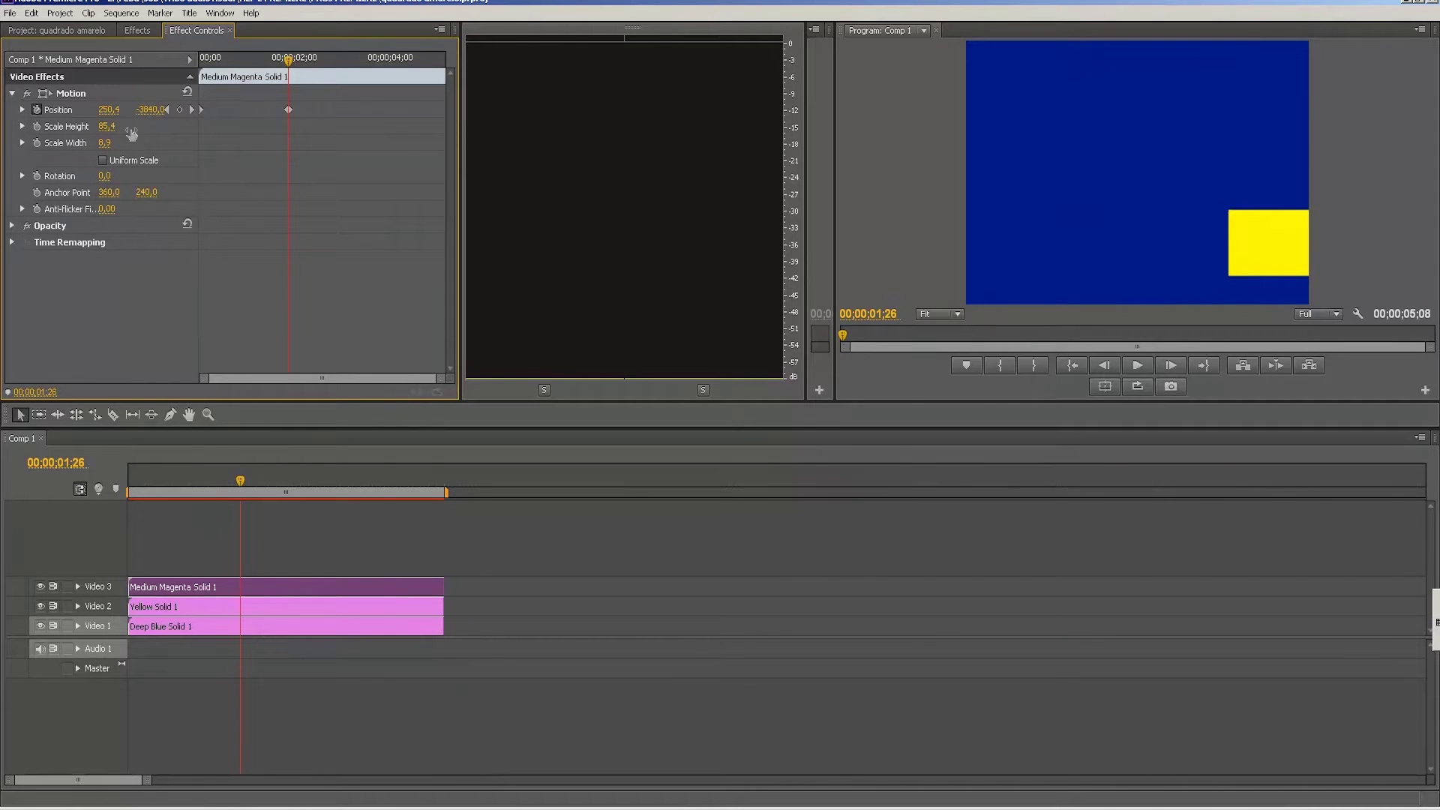
key(ctrl+z)
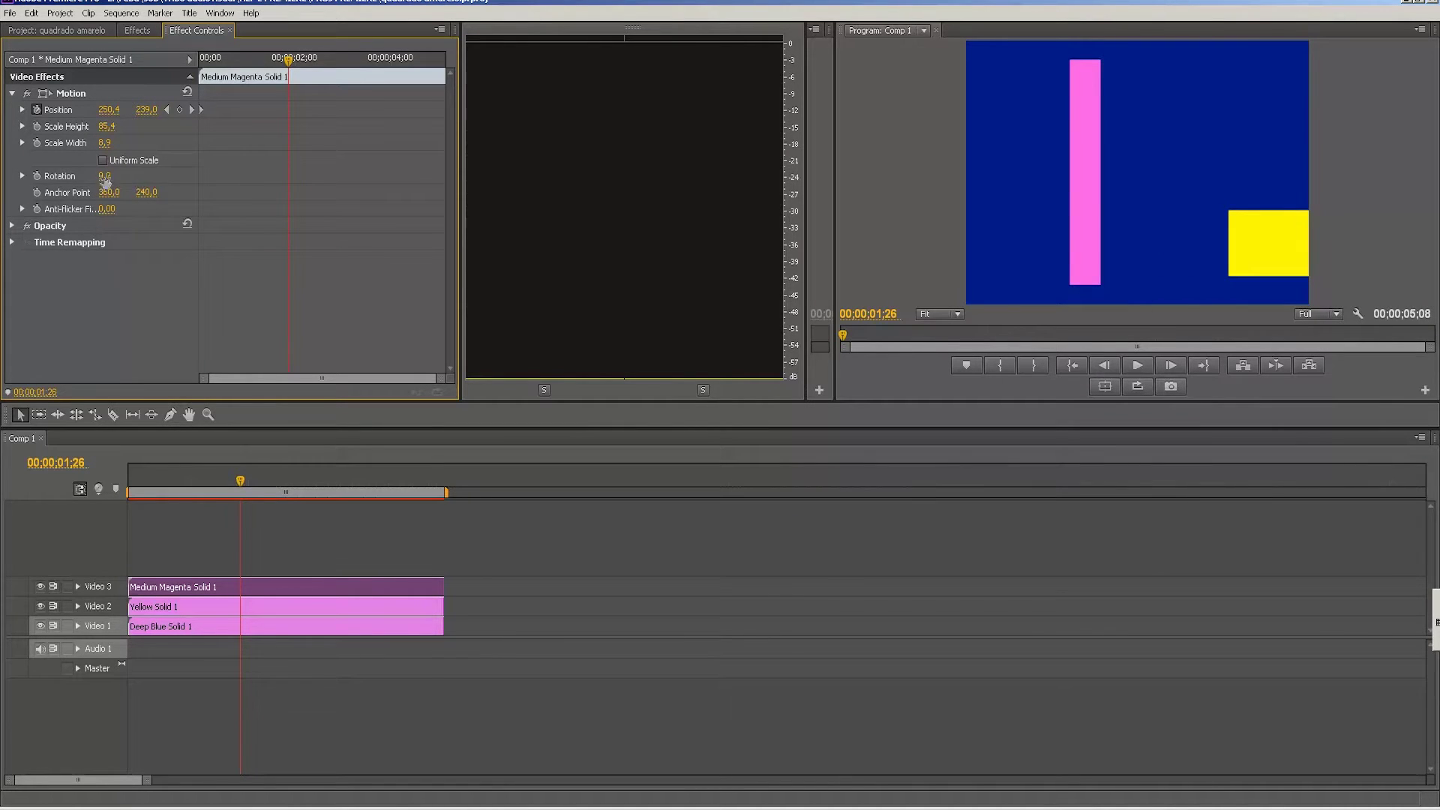
- Try rotating the magenta bar to 190 degrees, check it at 02;06, then undo the rotation
drag(104, 175, 298, 352)
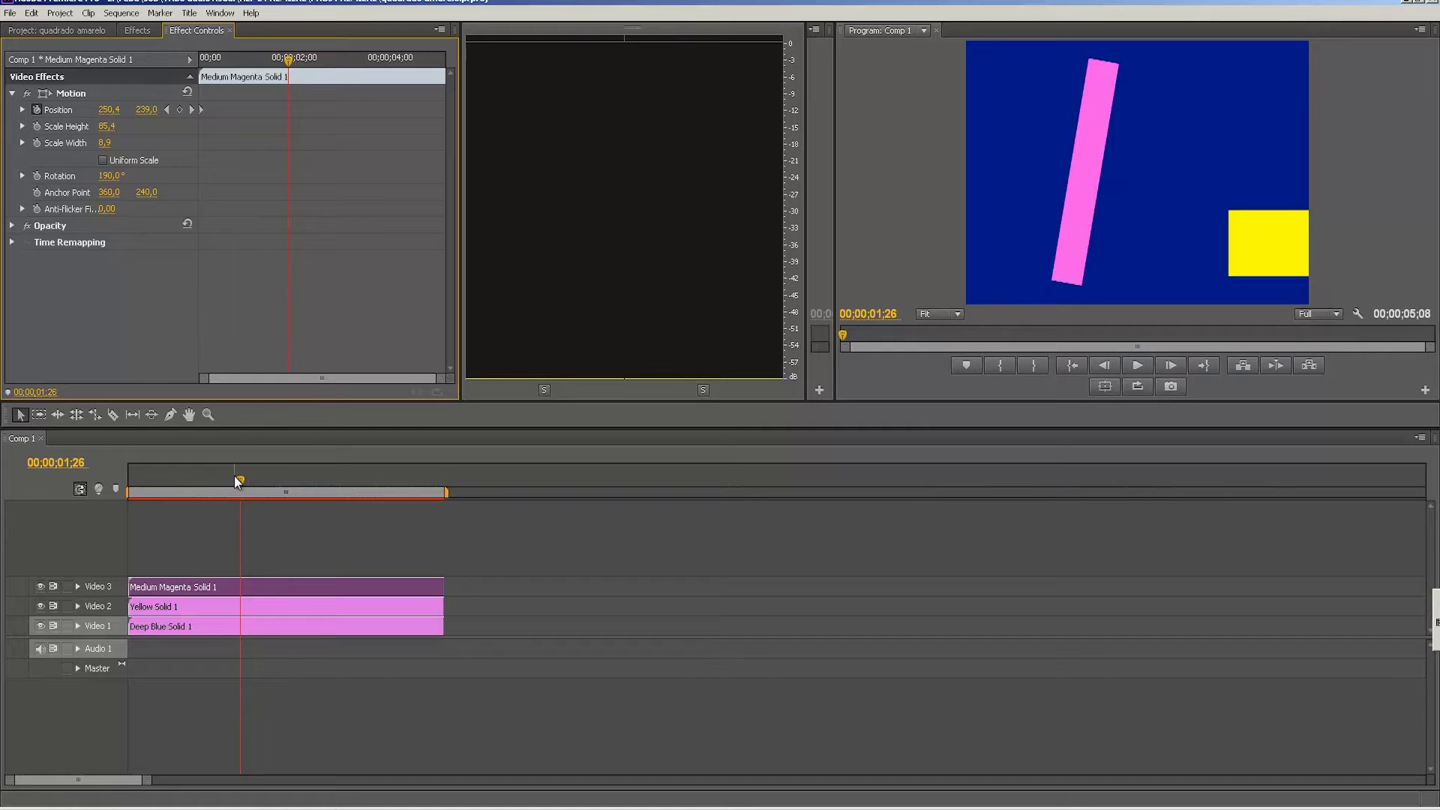
drag(235, 476, 213, 490)
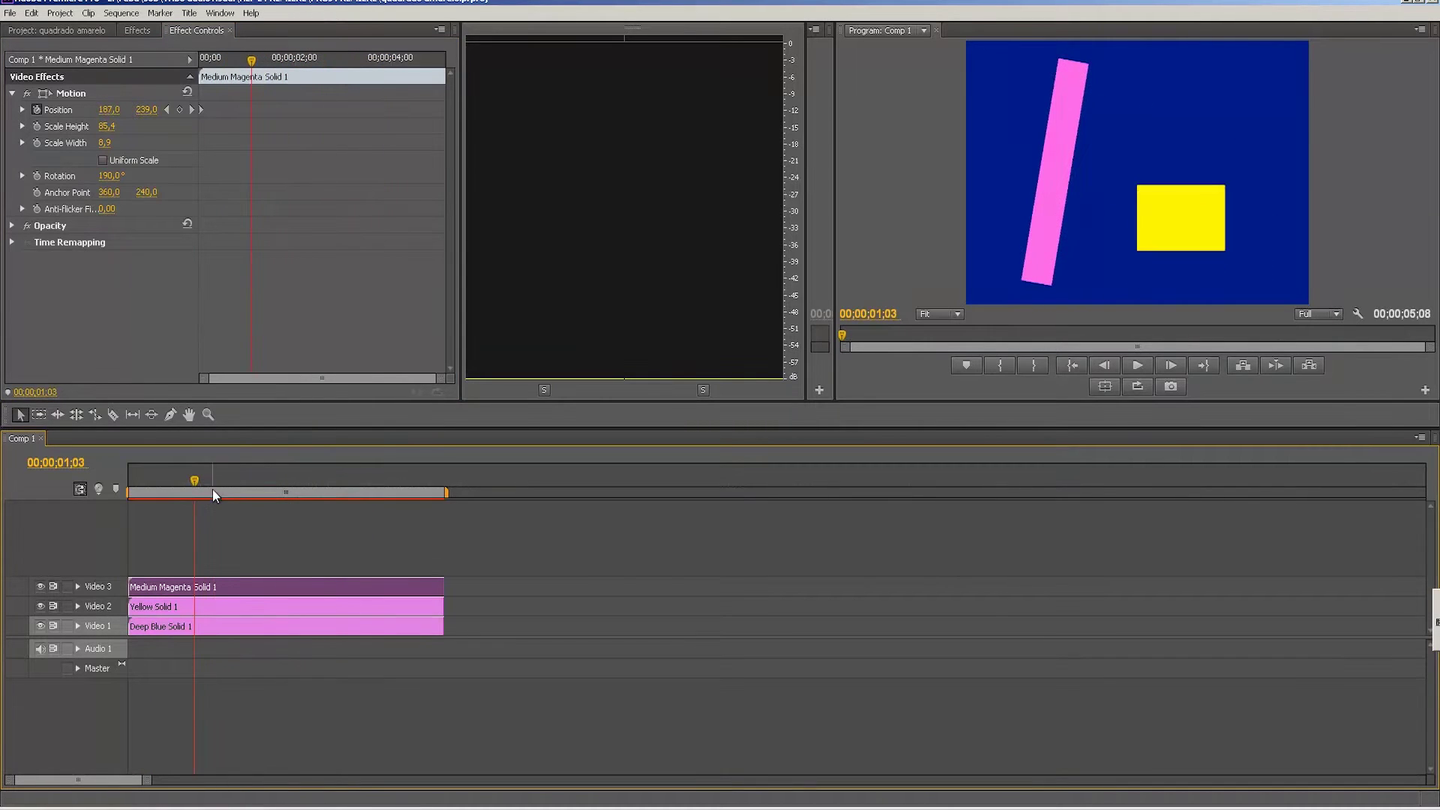
click(261, 480)
click(305, 531)
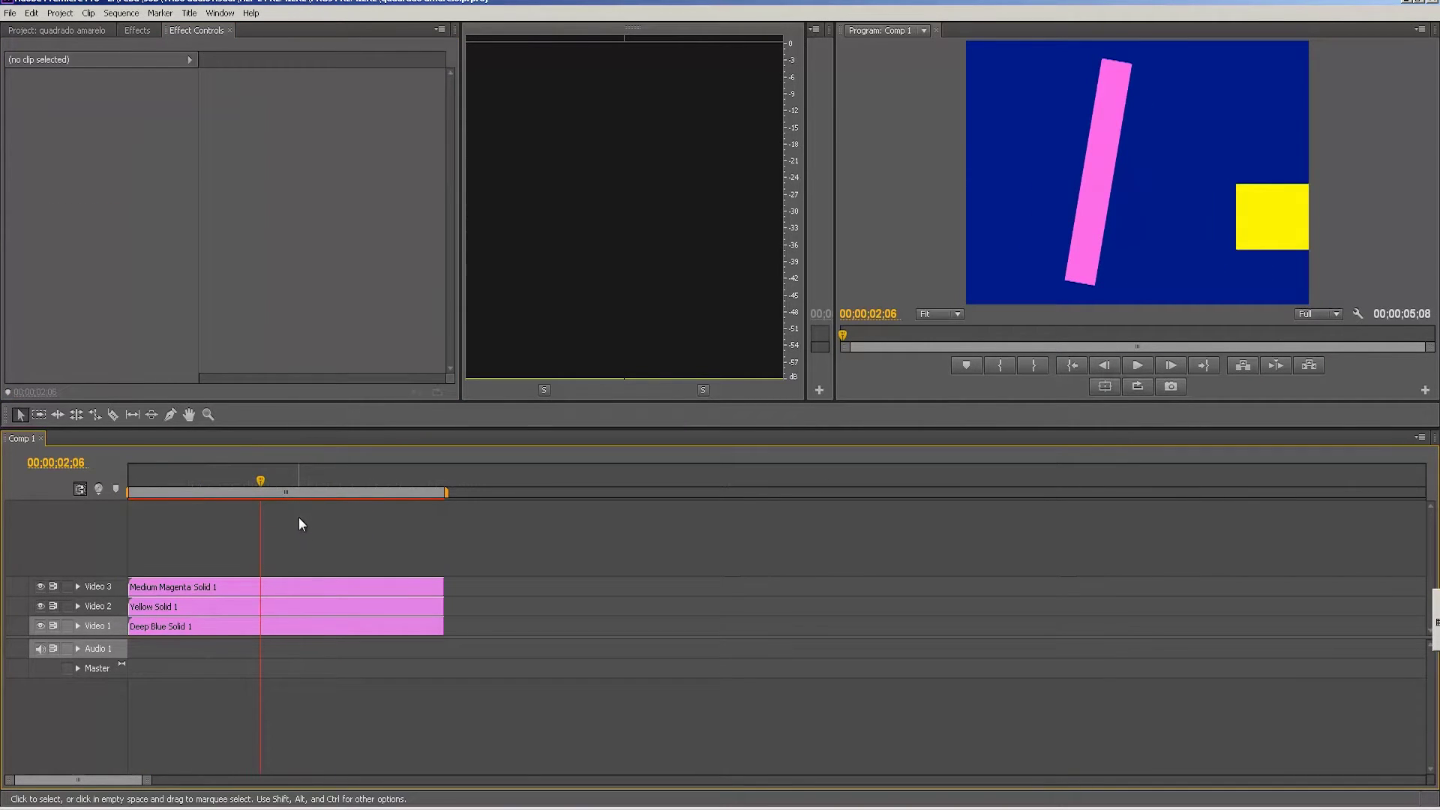
key(ctrl+z)
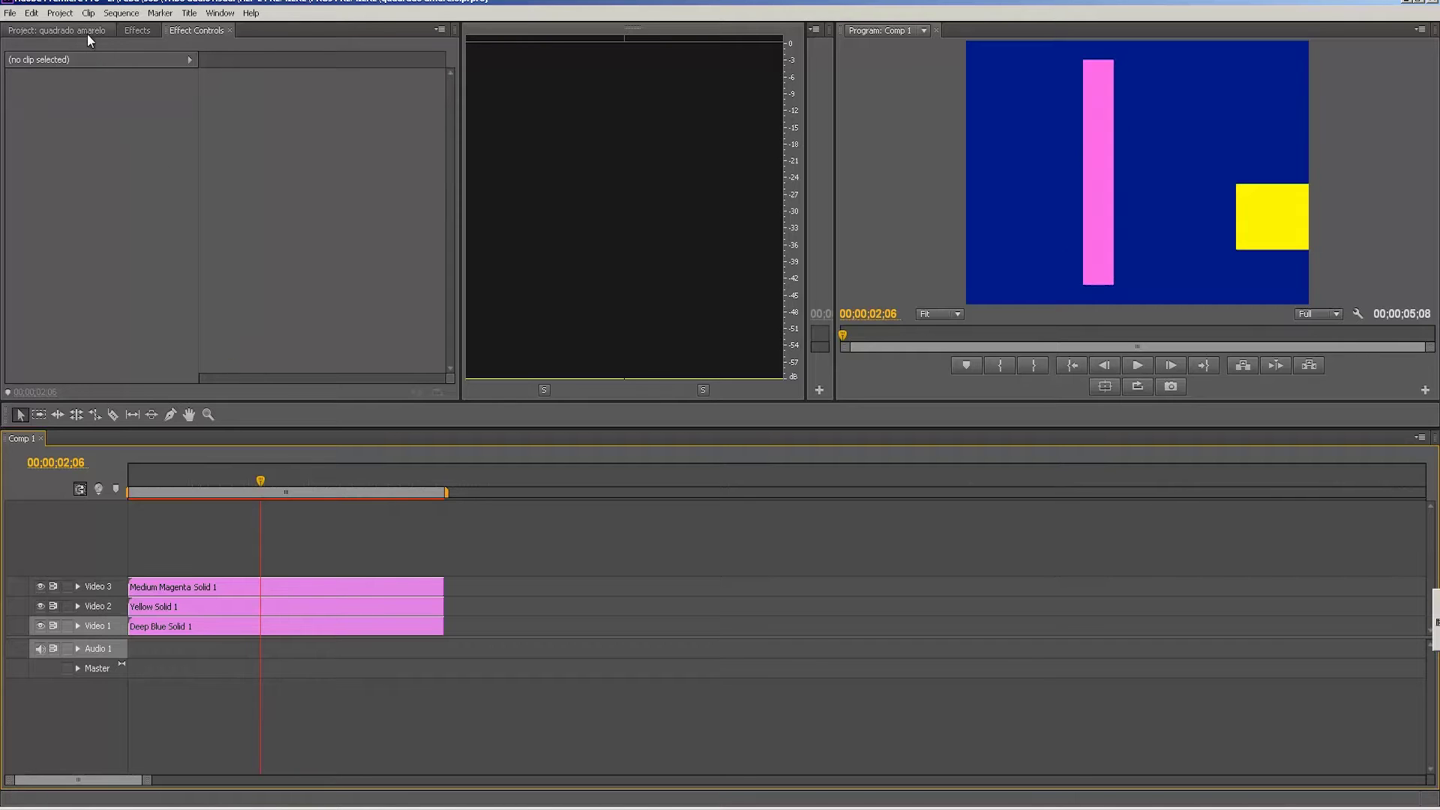
click(87, 30)
- Delete the three solid clips from the Comp 1 sequence
right_click(101, 213)
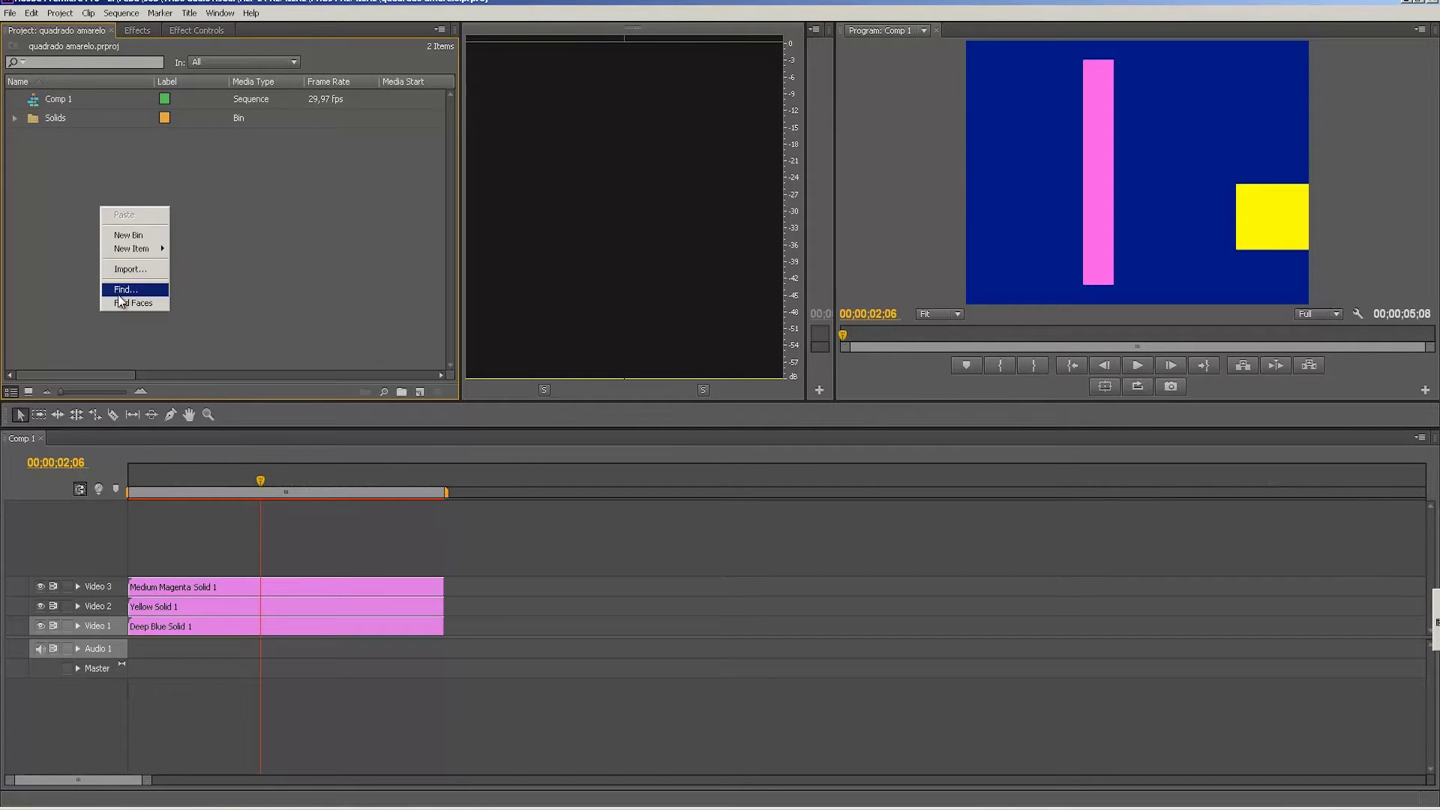
drag(272, 533, 168, 669)
key(Delete)
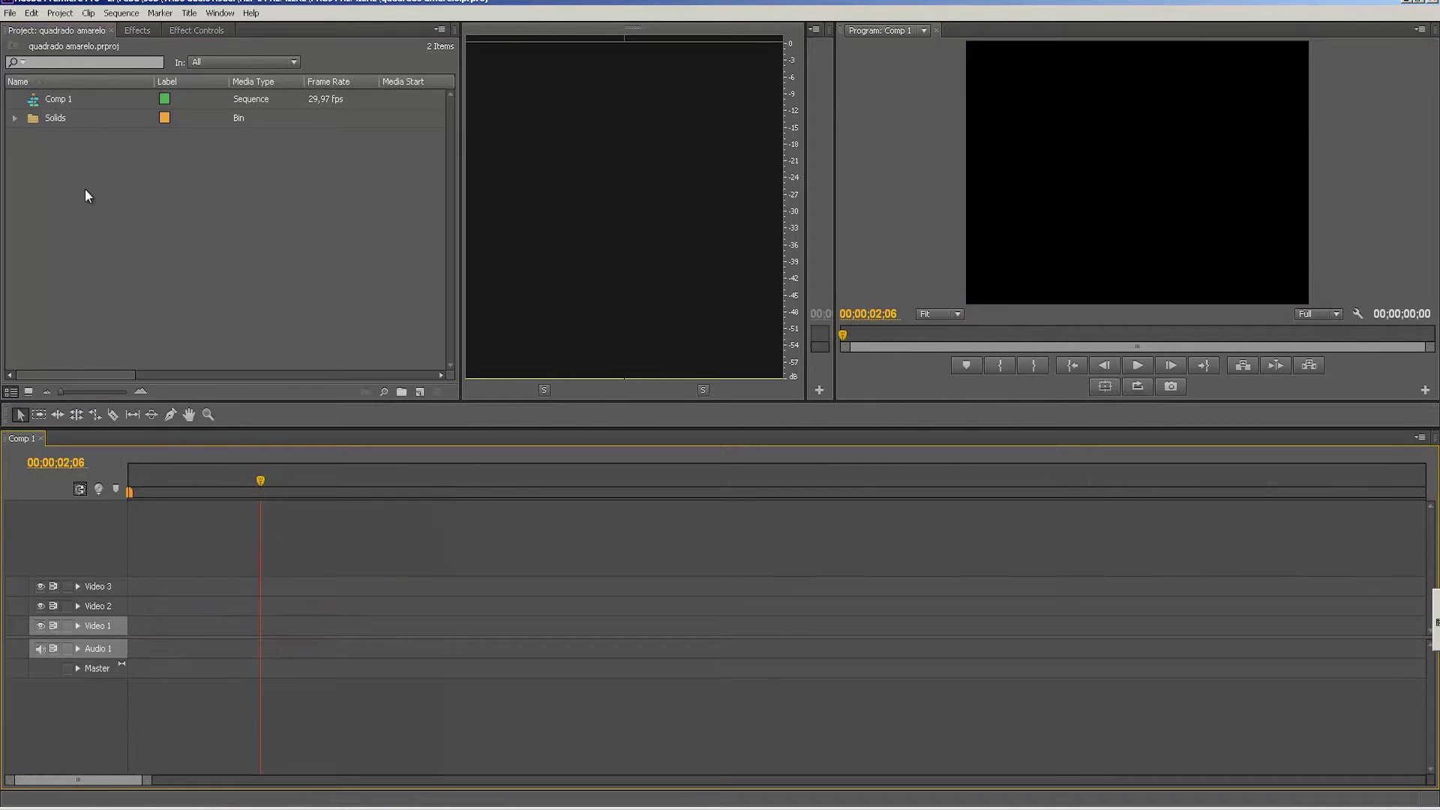
- Import quadrado amarelo.aep from the PROJ AEPS folder
right_click(82, 177)
click(114, 239)
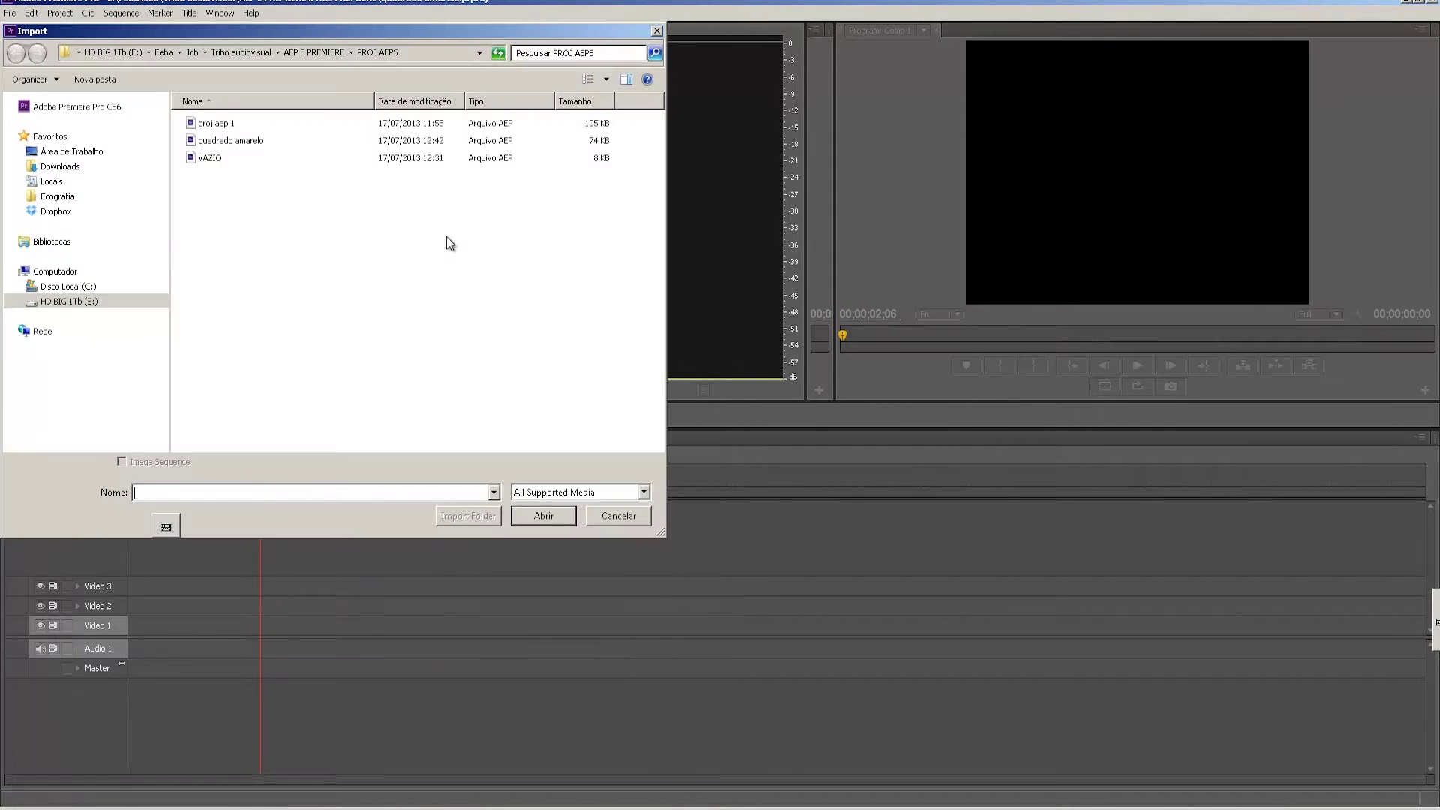
key(alt+Up)
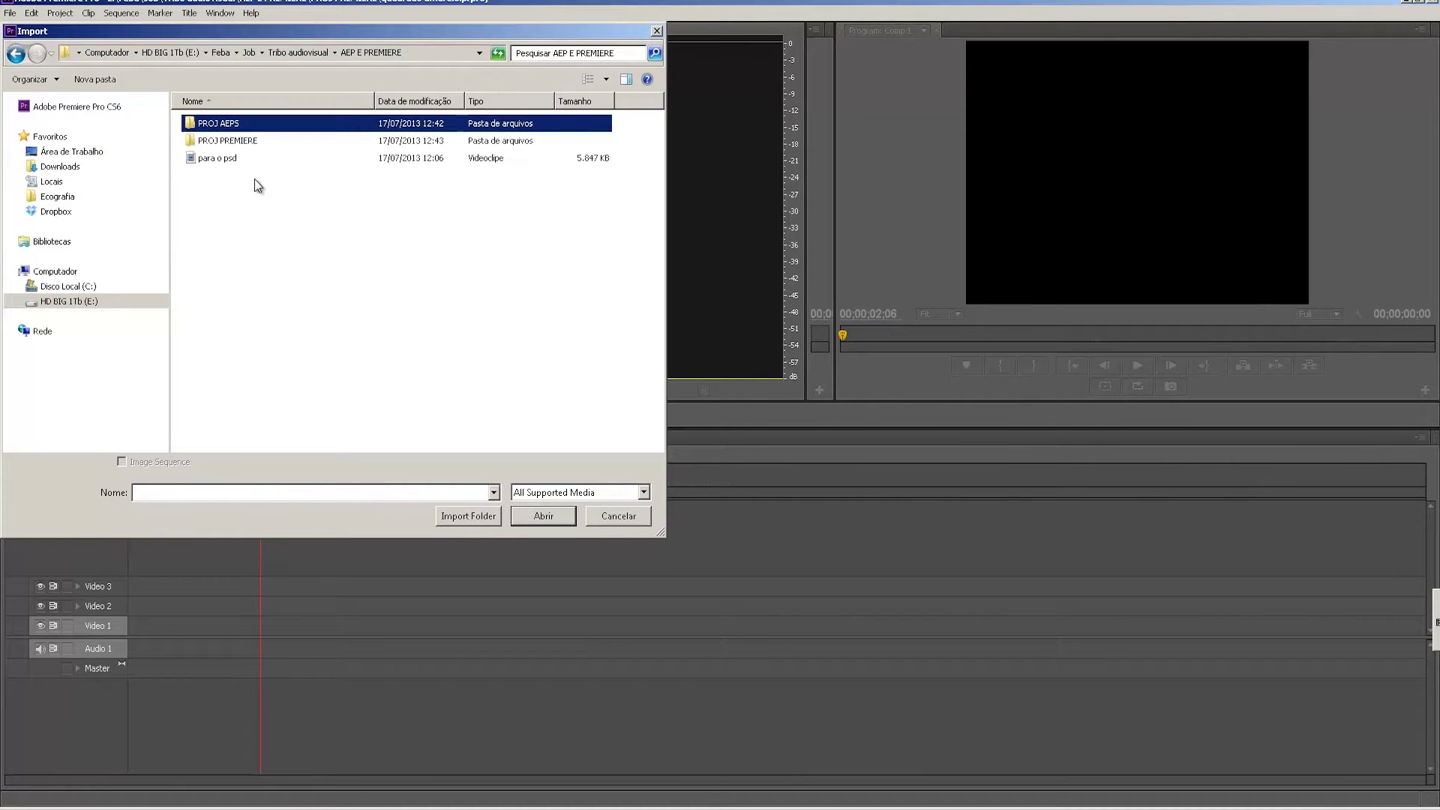
double_click(226, 130)
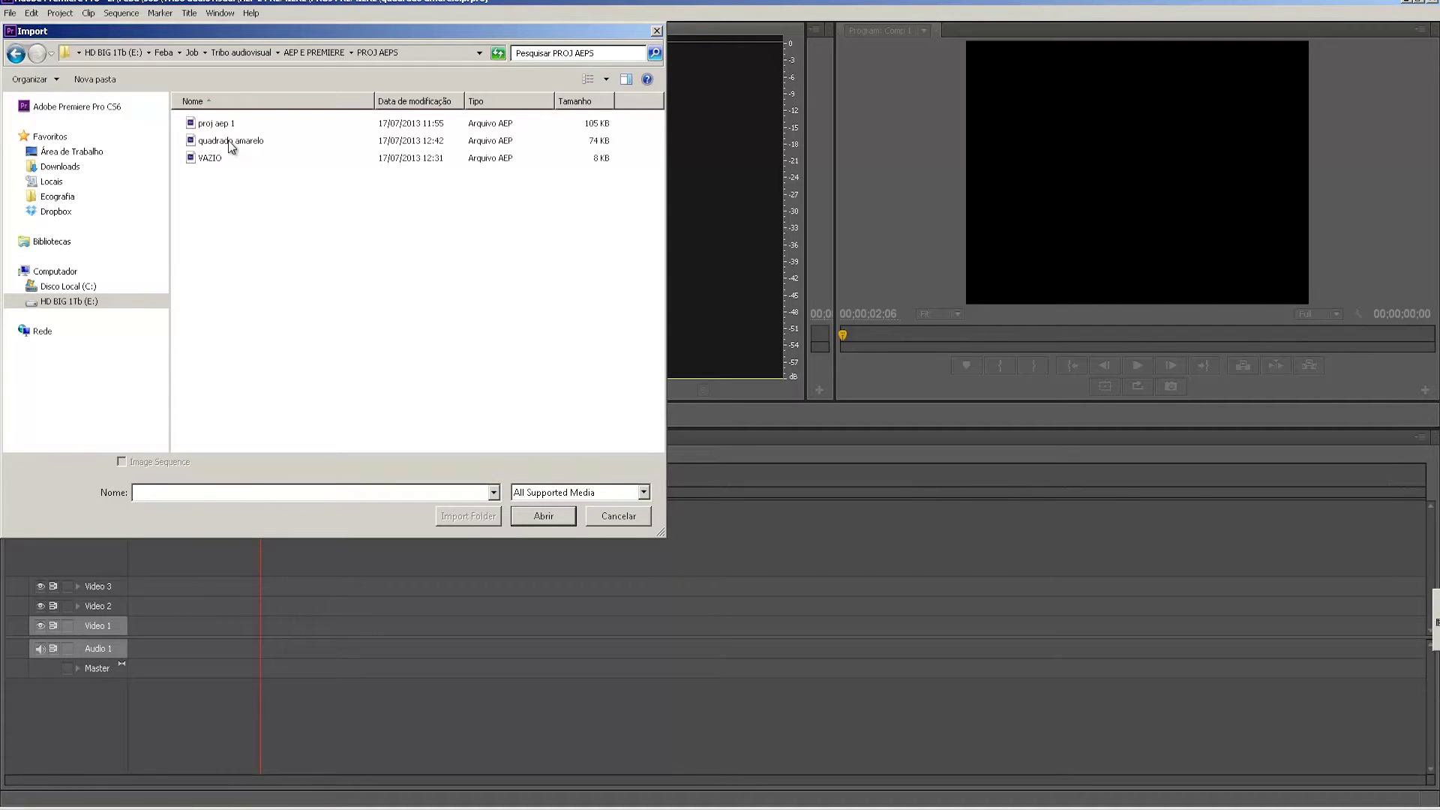
click(233, 141)
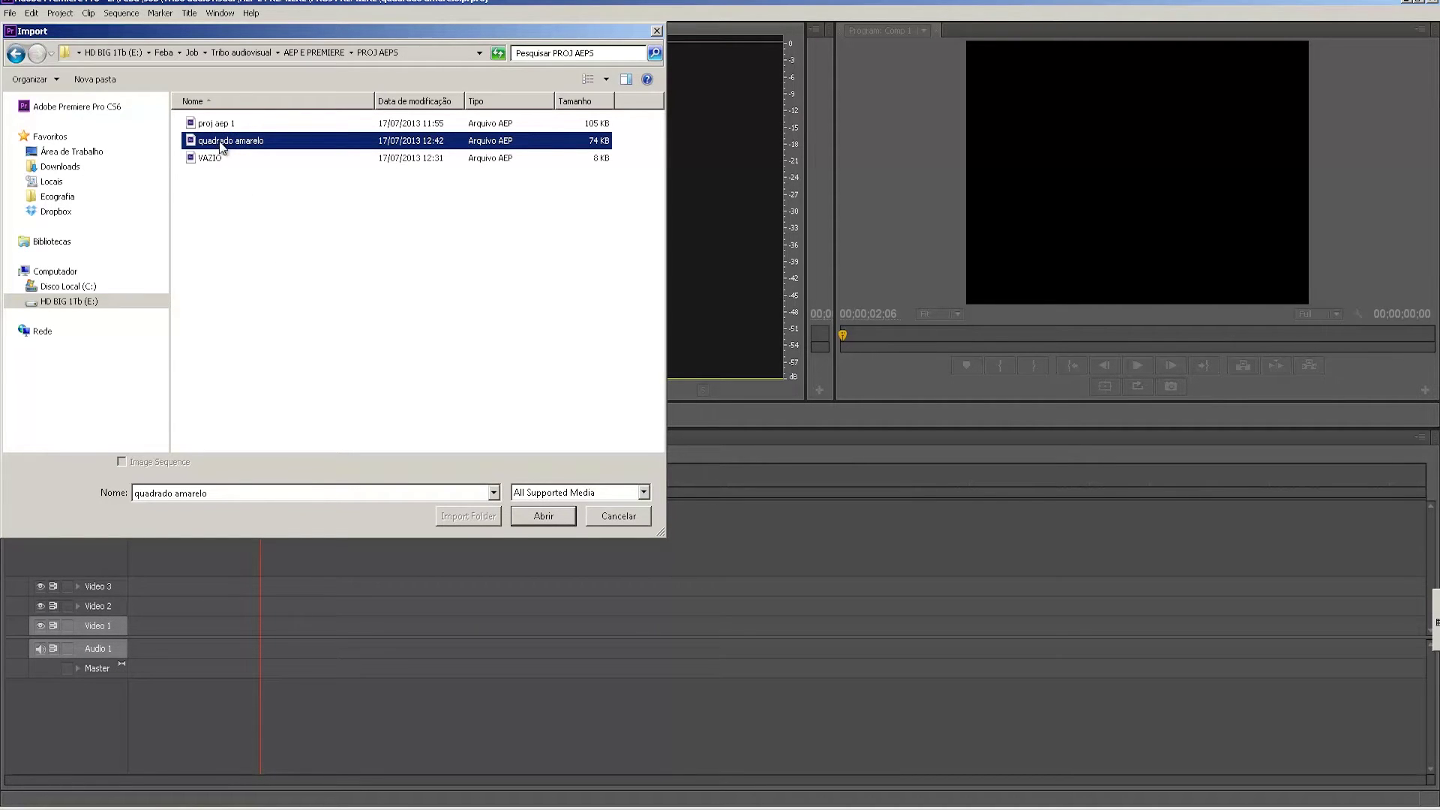
click(544, 516)
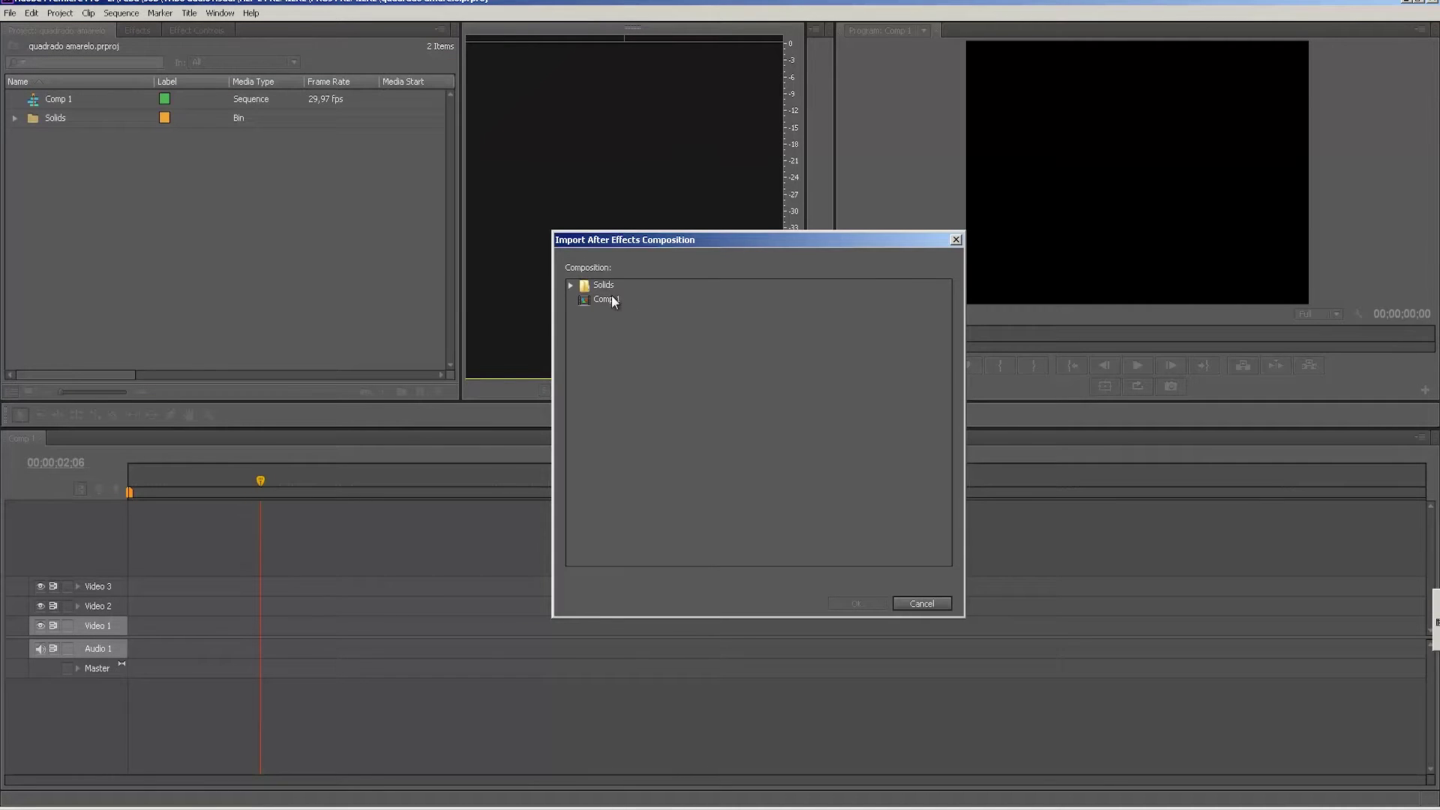
- Import its Comp 1 and place it in its own new sequence, zoomed to fit
click(606, 299)
click(855, 603)
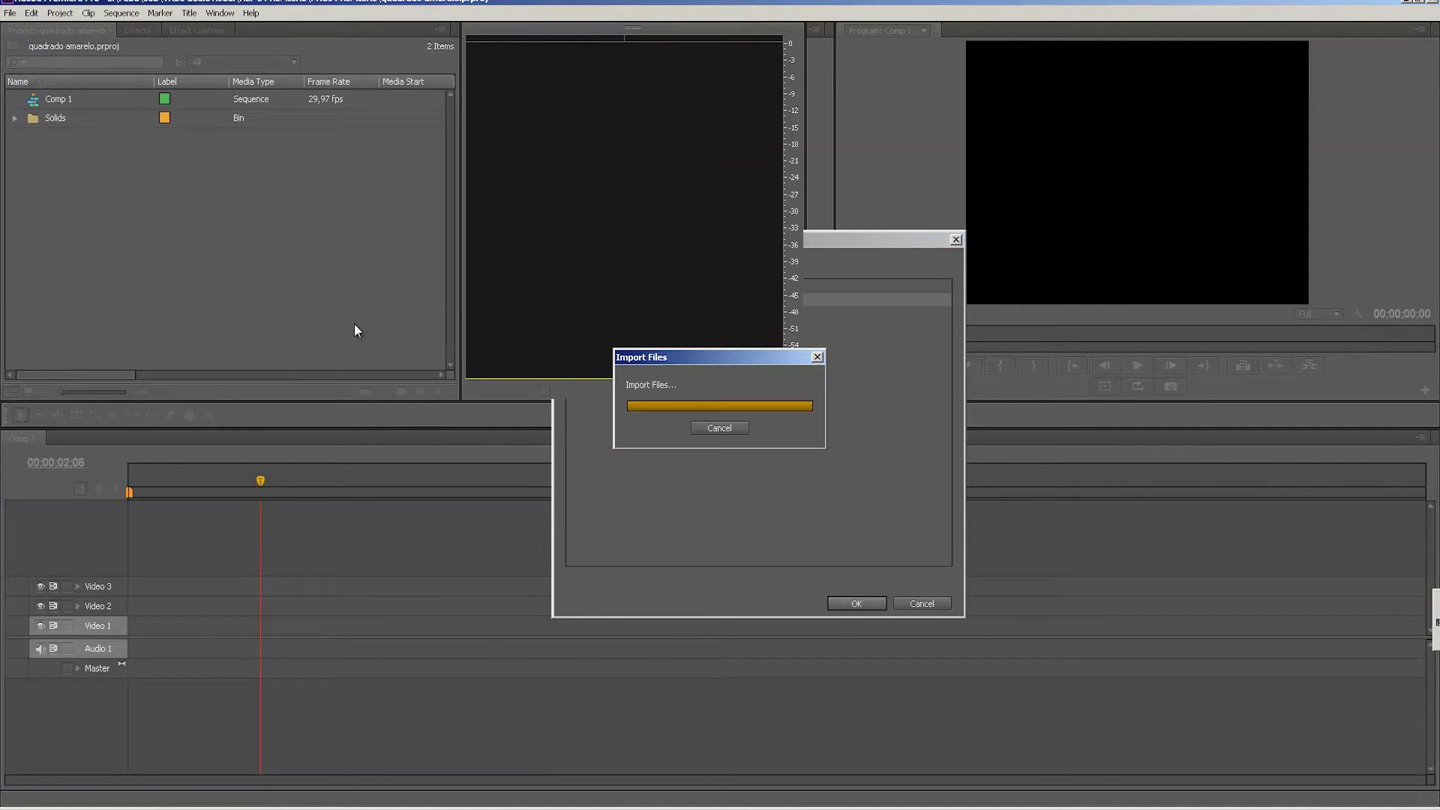
drag(34, 121, 420, 392)
key(equal)
key(equal)
key(equal)
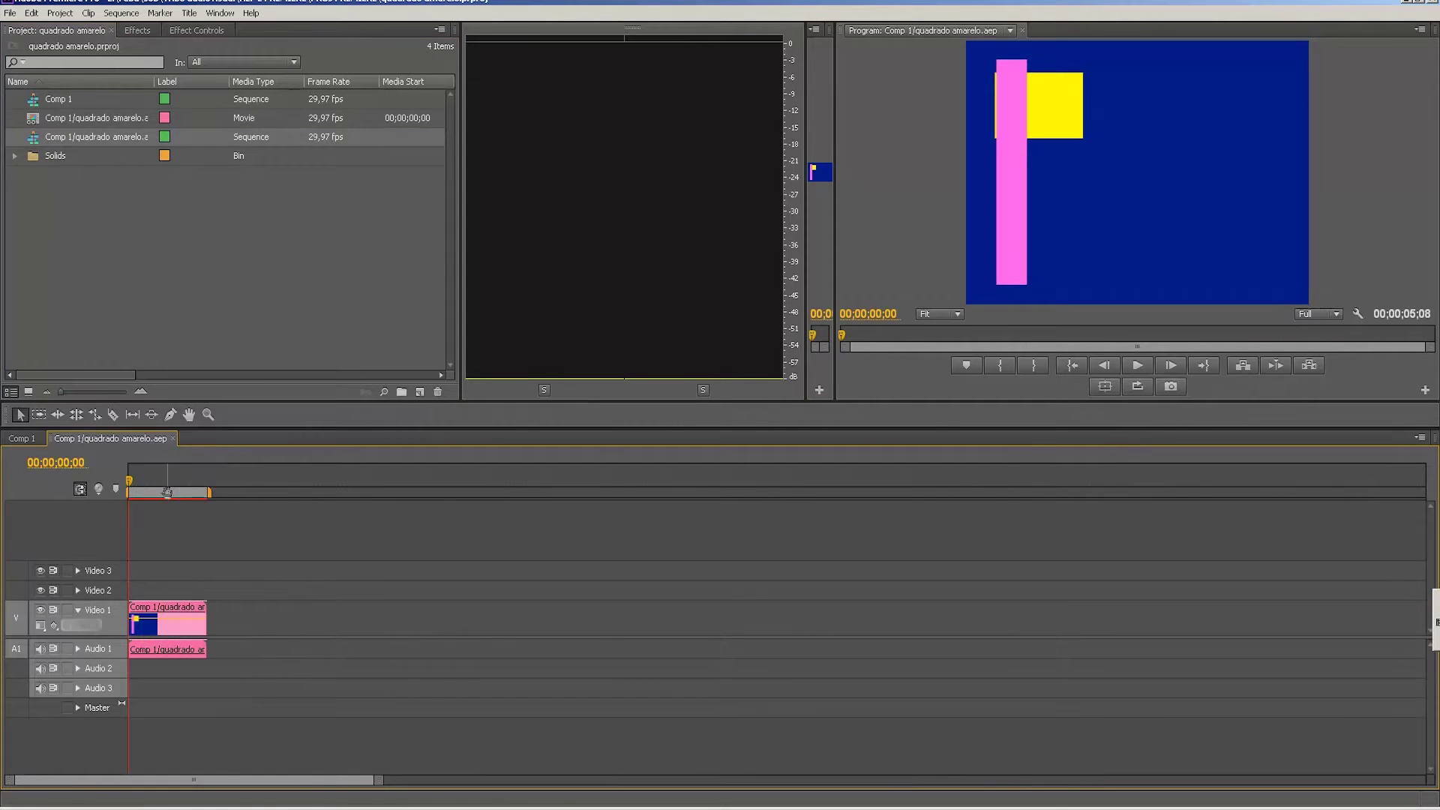
- Scrub the linked Comp 1 clip to check the yellow square's motion around 01;16, then switch to After Effects
click(78, 609)
mouse_move(140, 483)
mouse_down()
mouse_move(333, 493)
mouse_move(115, 501)
mouse_move(210, 501)
mouse_up()
click(236, 628)
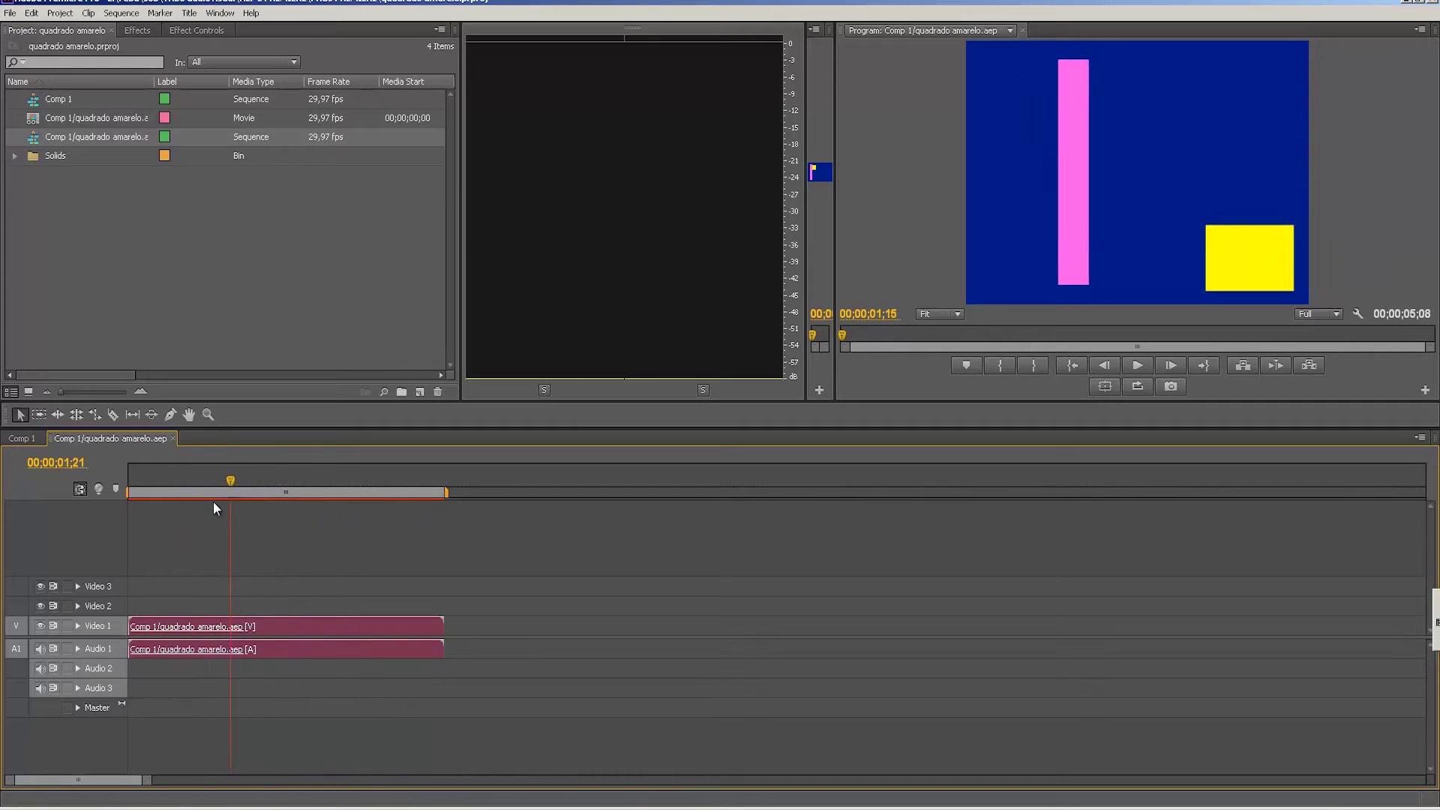
drag(209, 481, 220, 487)
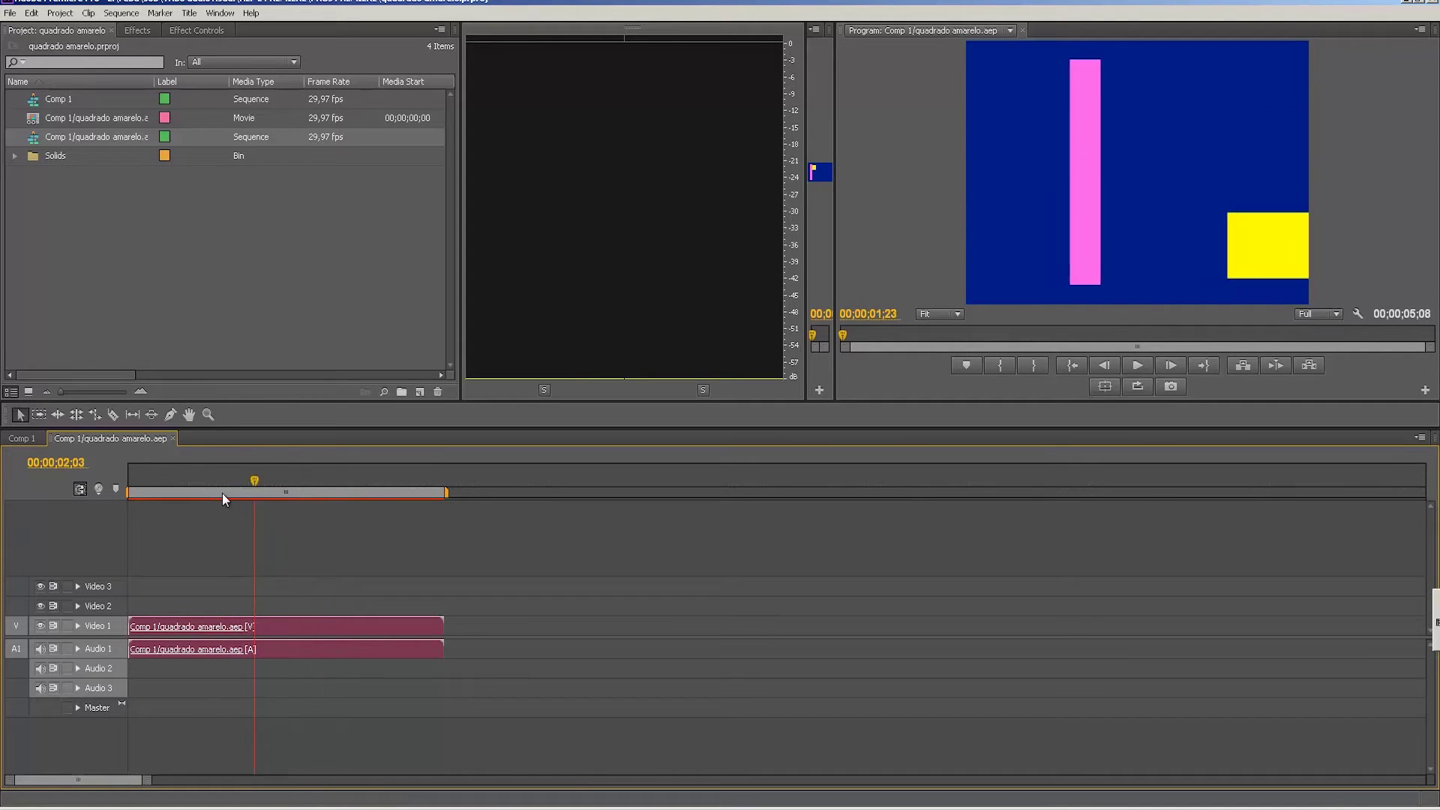
click(312, 543)
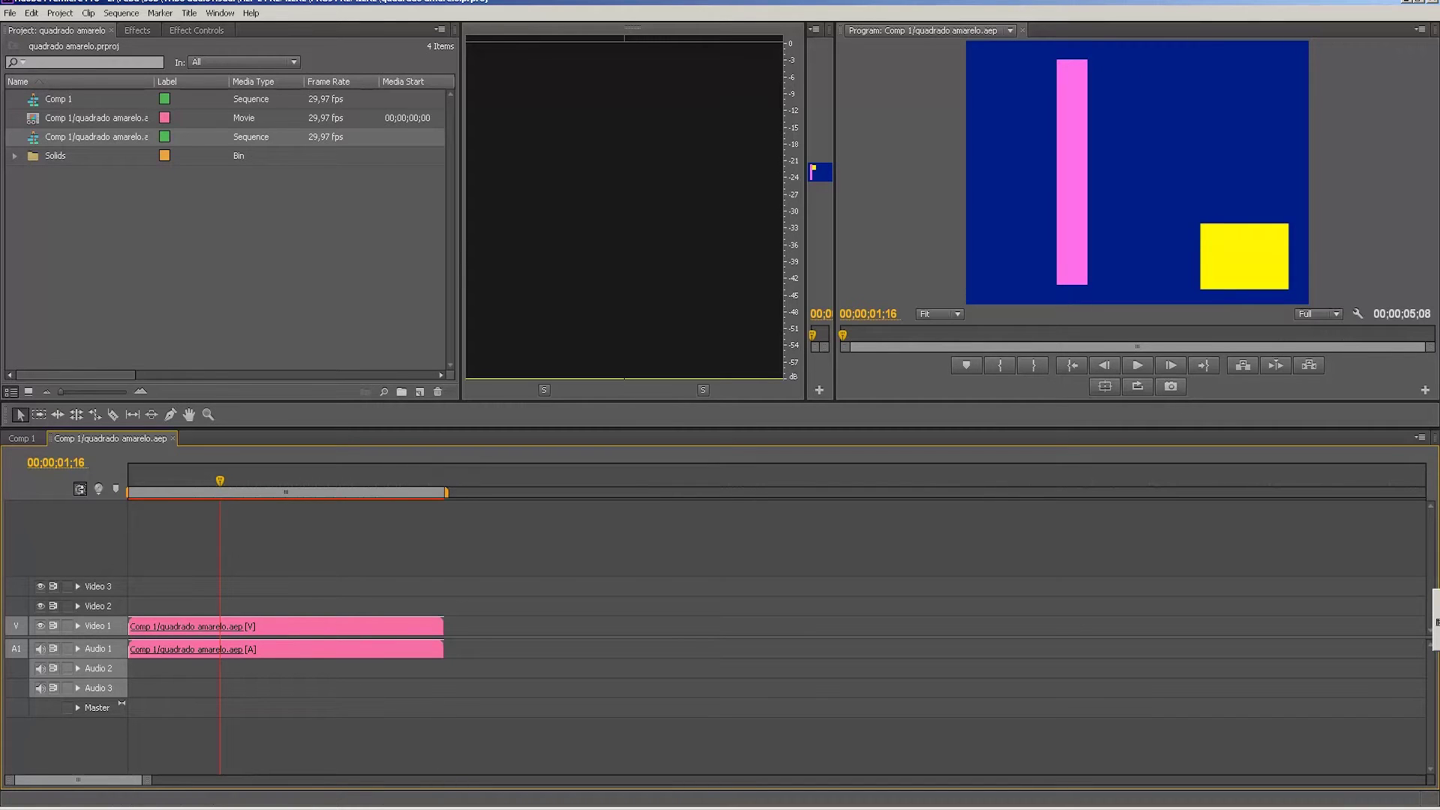
key(alt+Tab)
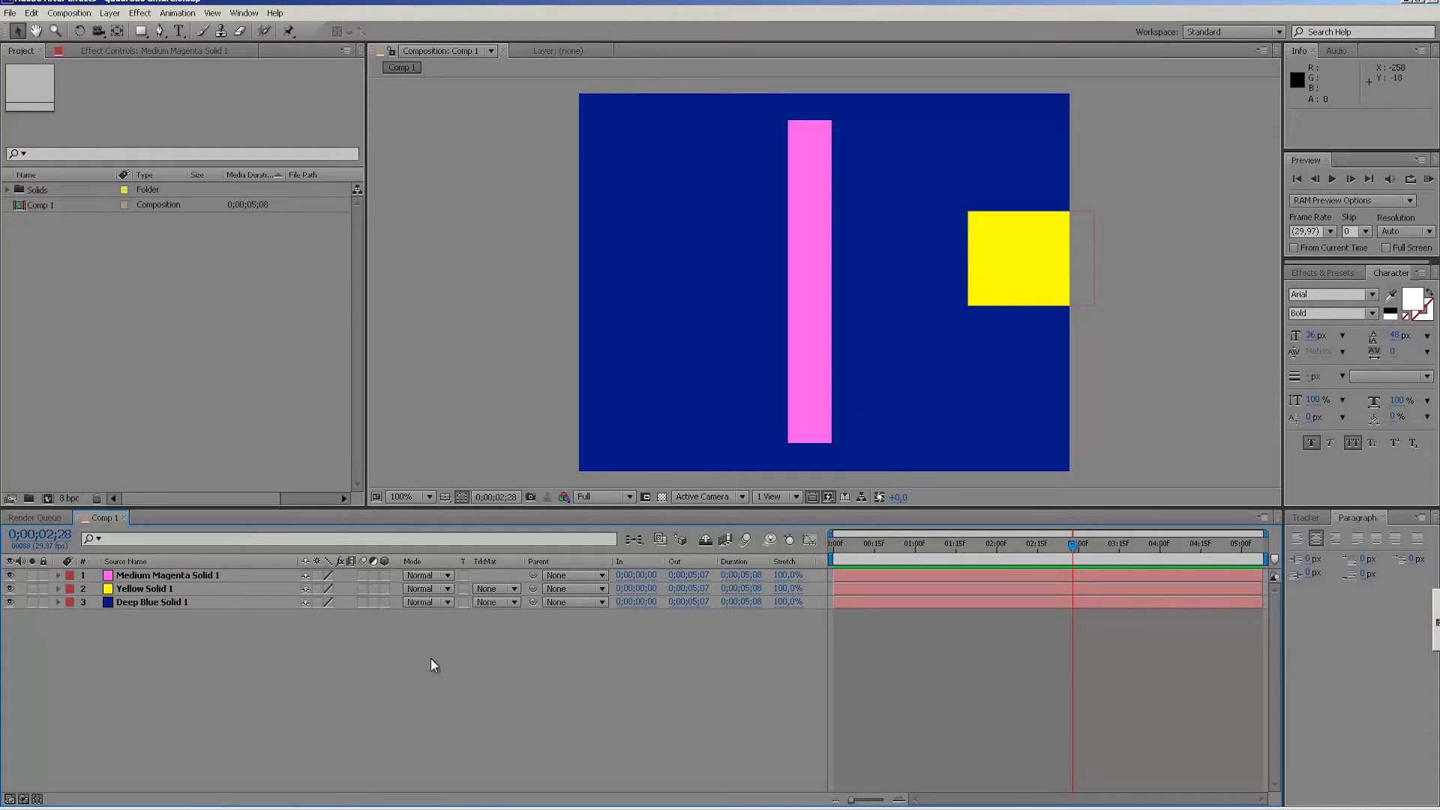
- Open the recent VAZIO.aep project in After Effects
click(12, 13)
mouse_move(49, 55)
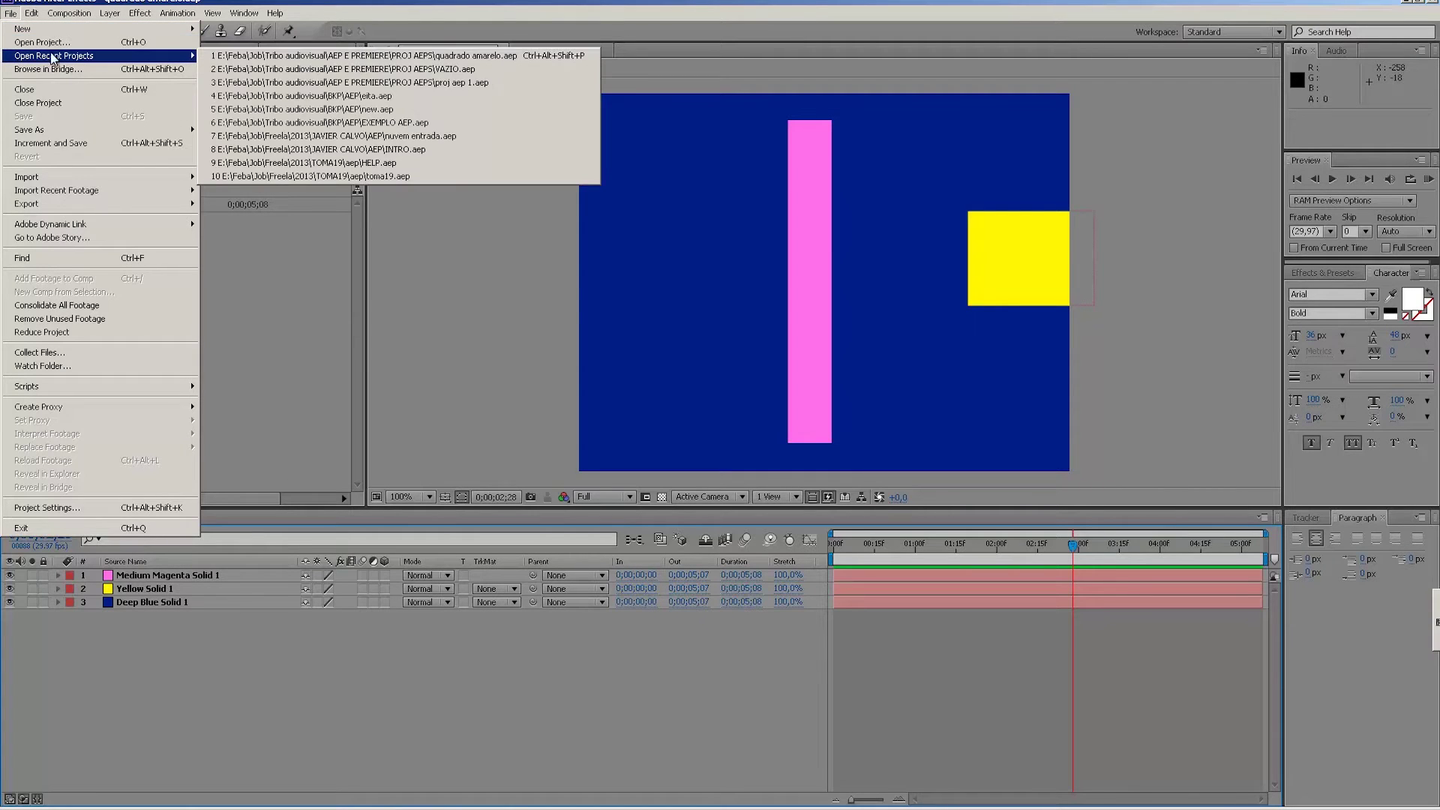
click(361, 69)
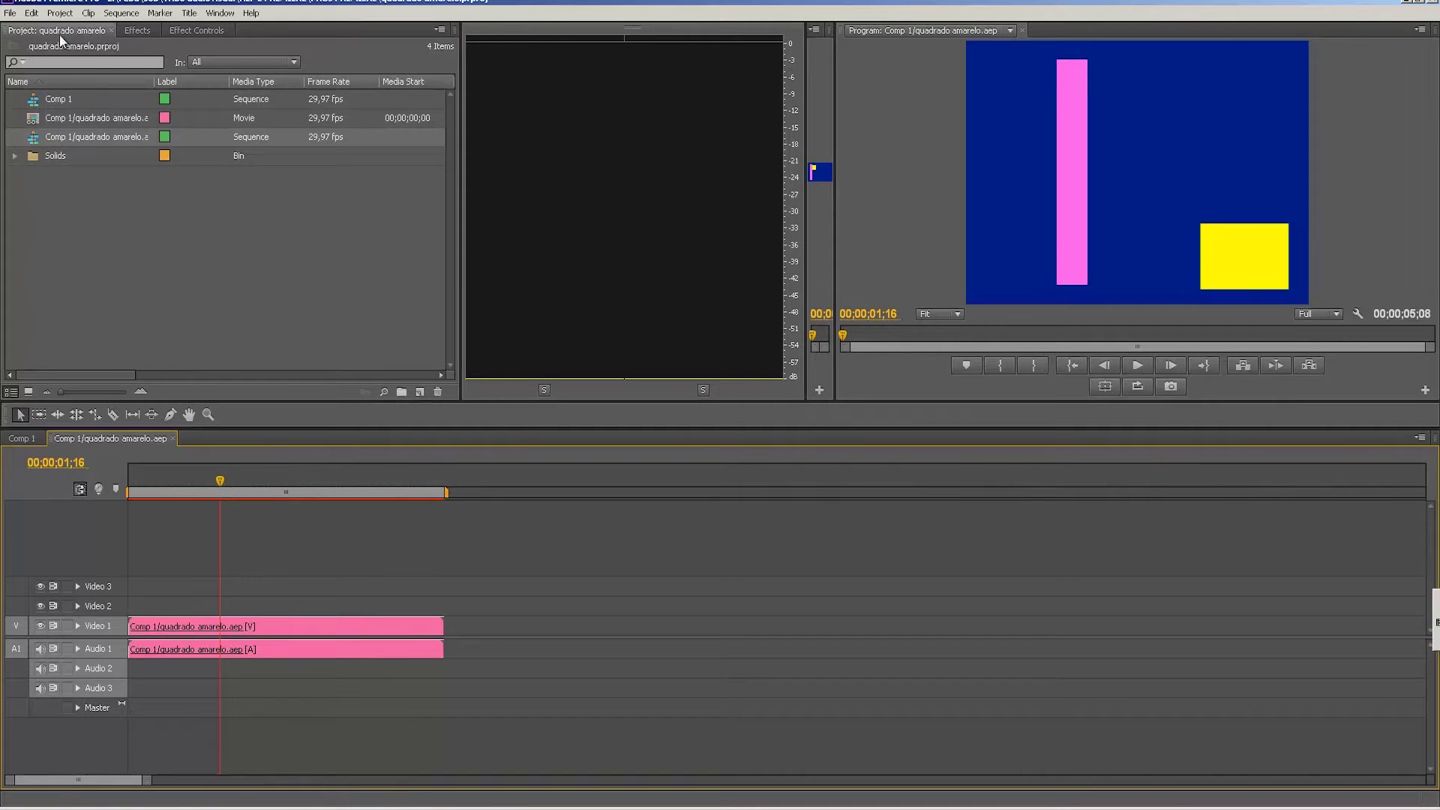
click(11, 13)
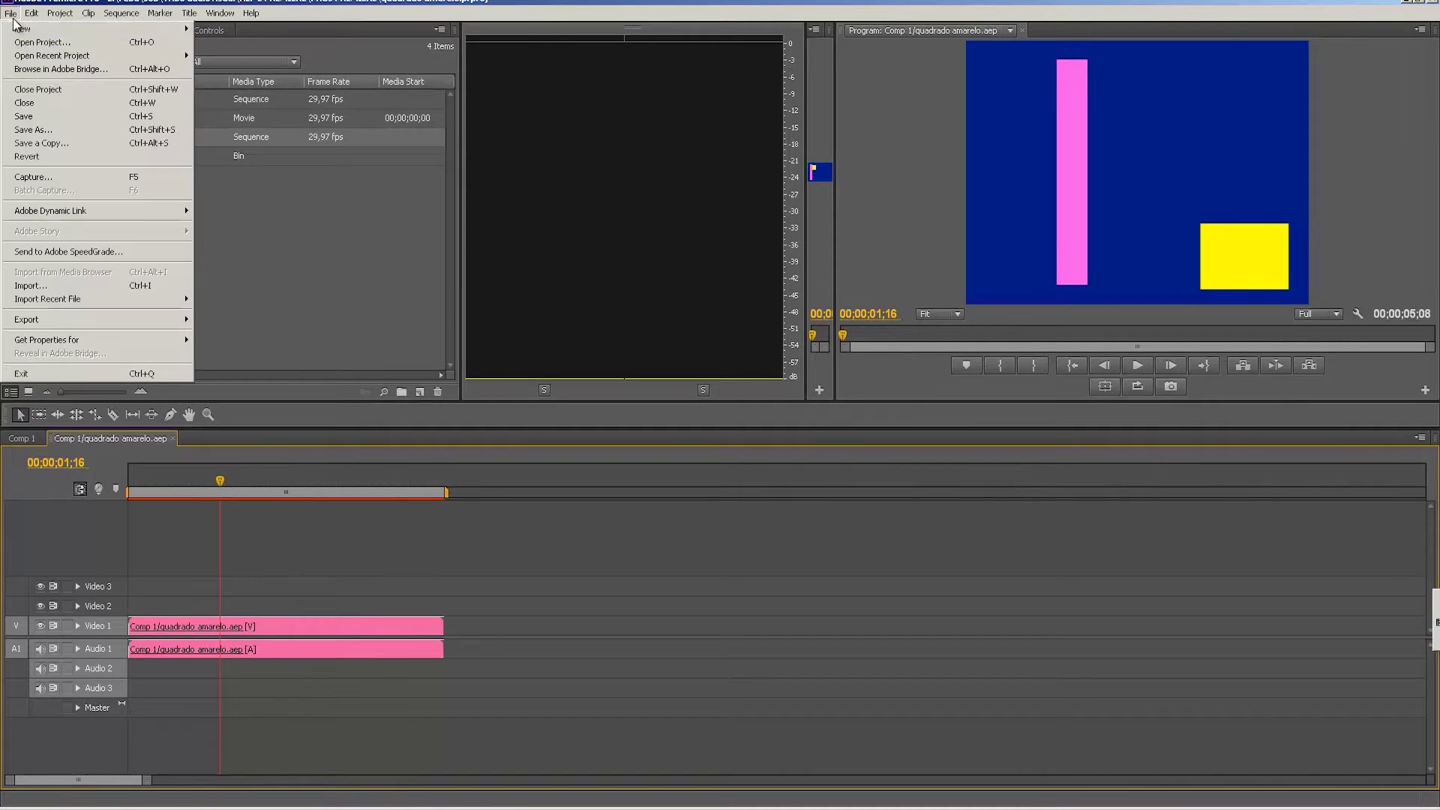
- Open the recent premiere proj exe 1.prproj without saving the quadrado amarelo project
mouse_move(84, 56)
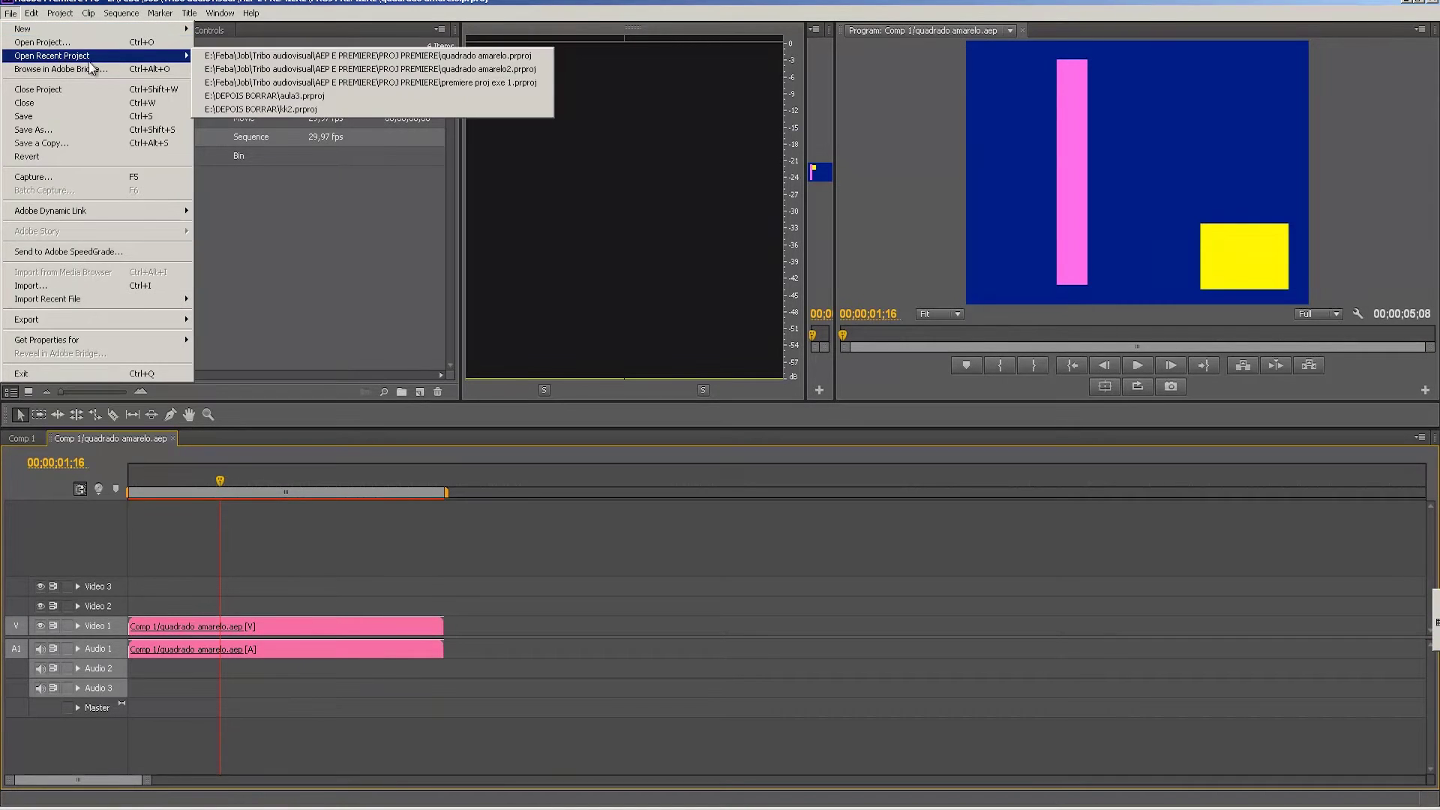
click(424, 83)
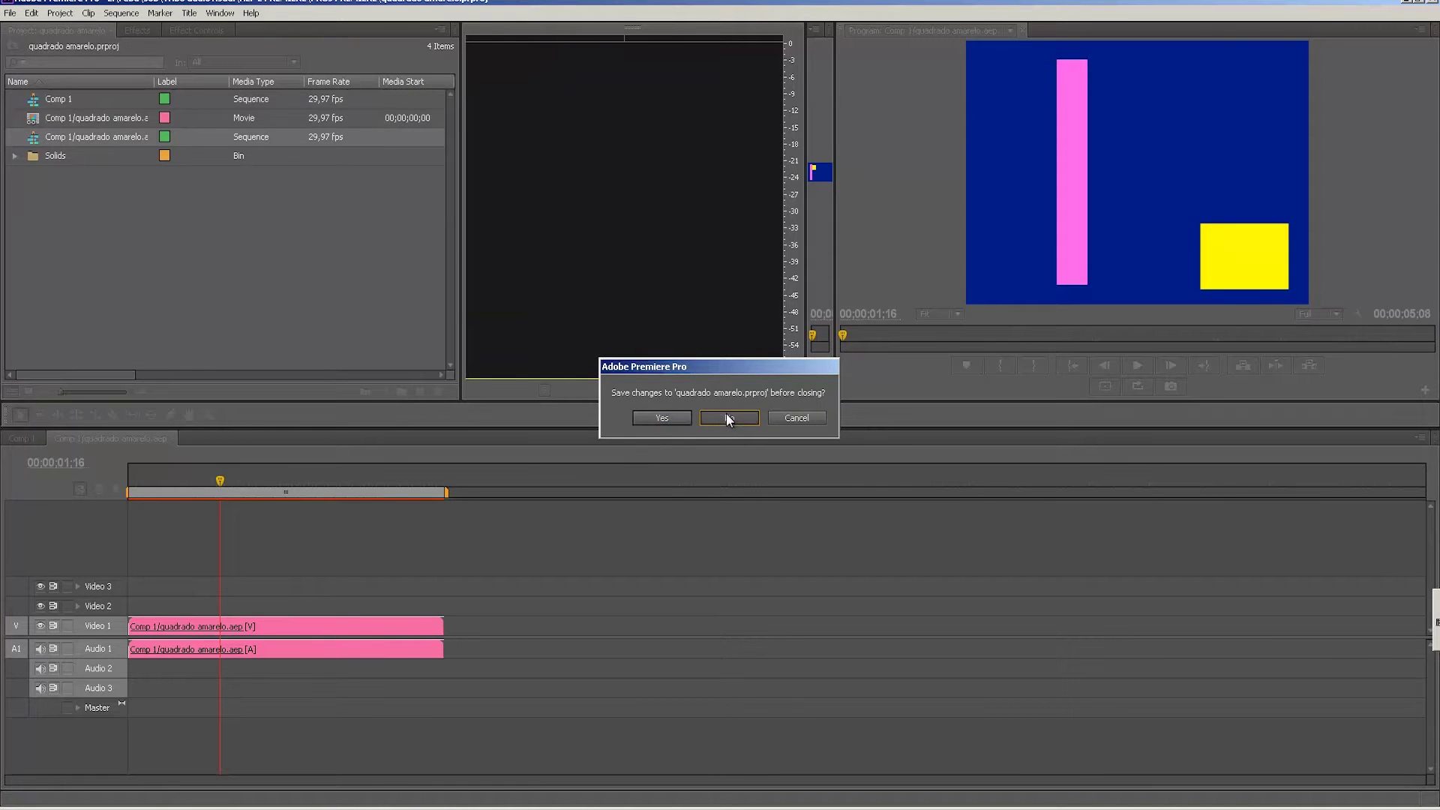
click(726, 418)
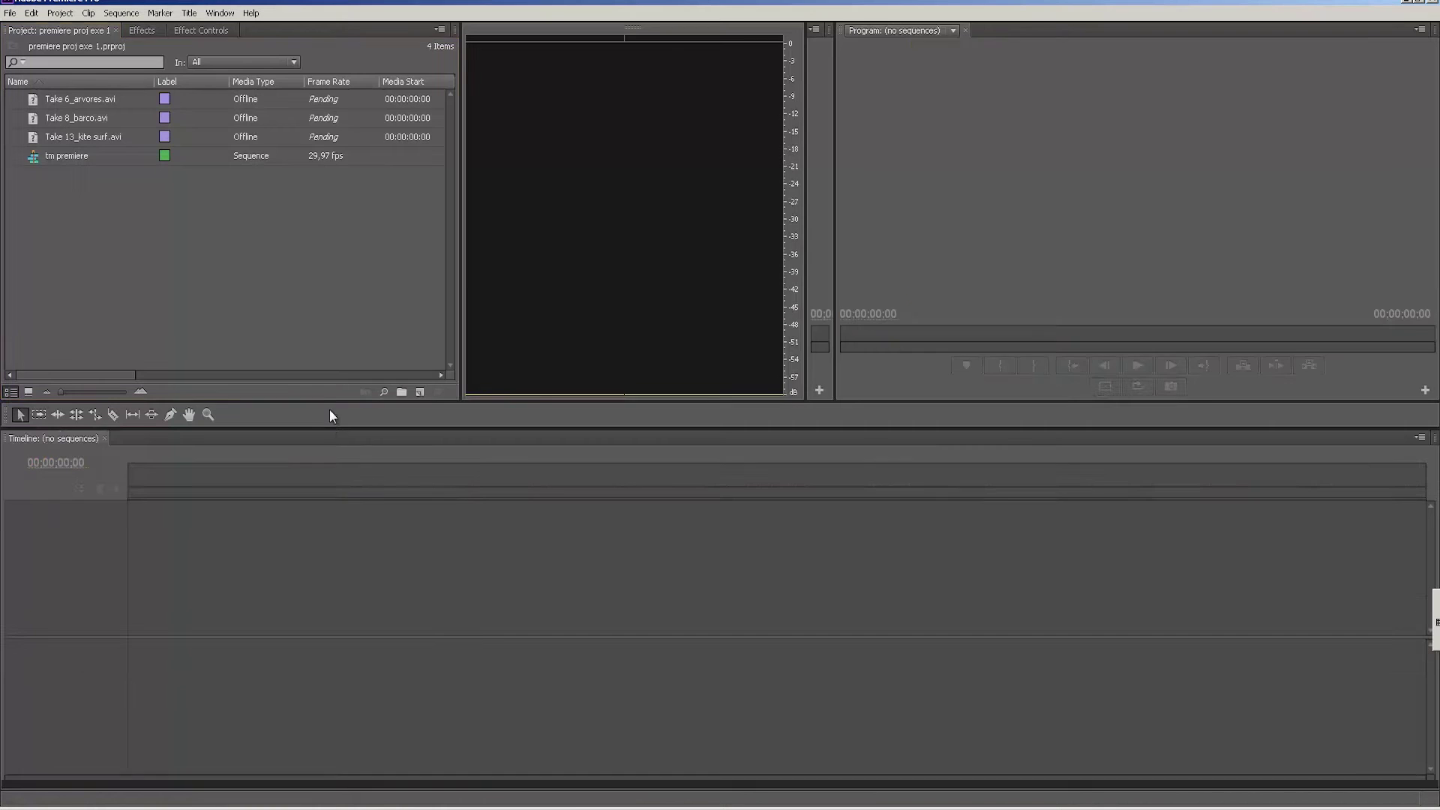
- Open the tm premiere sequence and preview it through to the kite clip
click(388, 480)
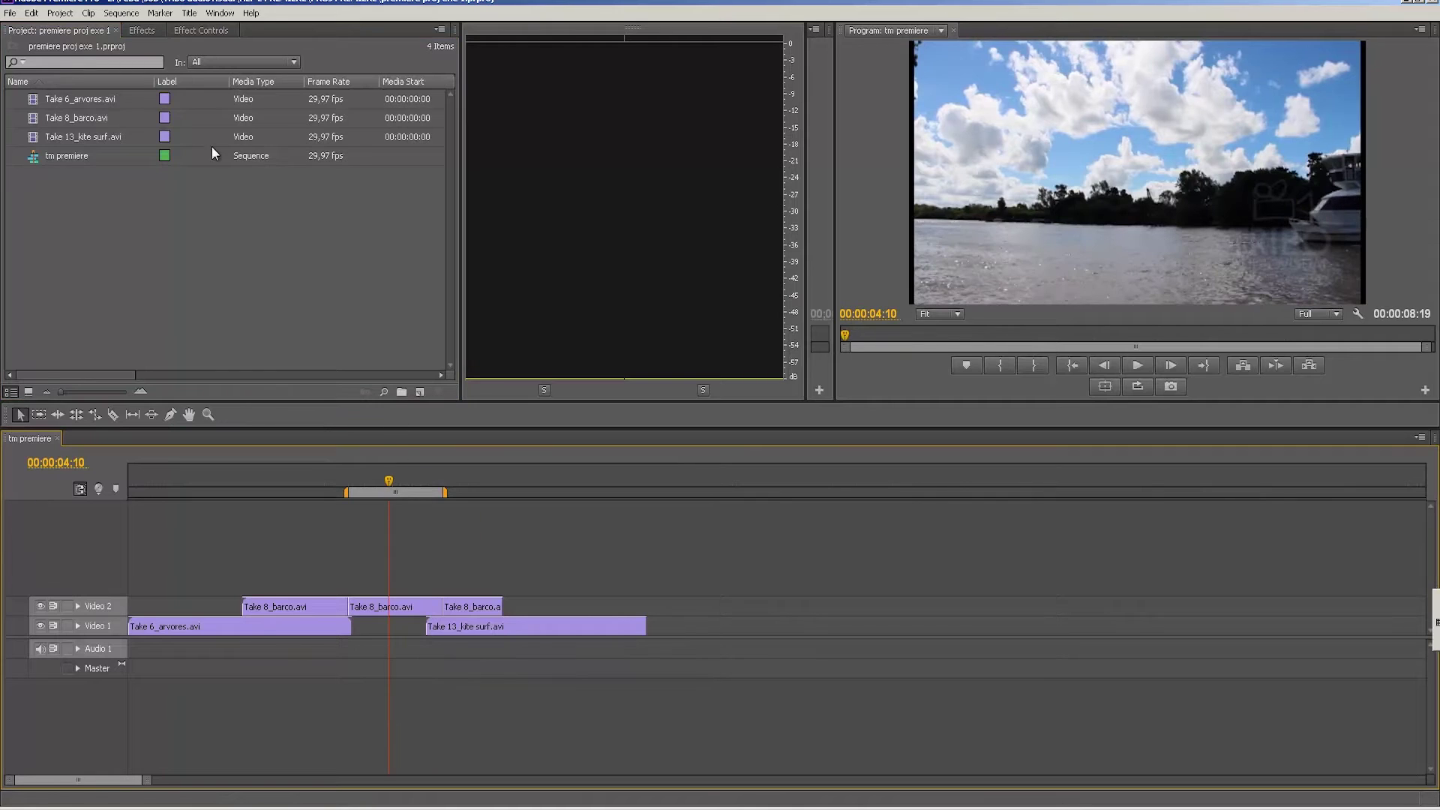
click(10, 12)
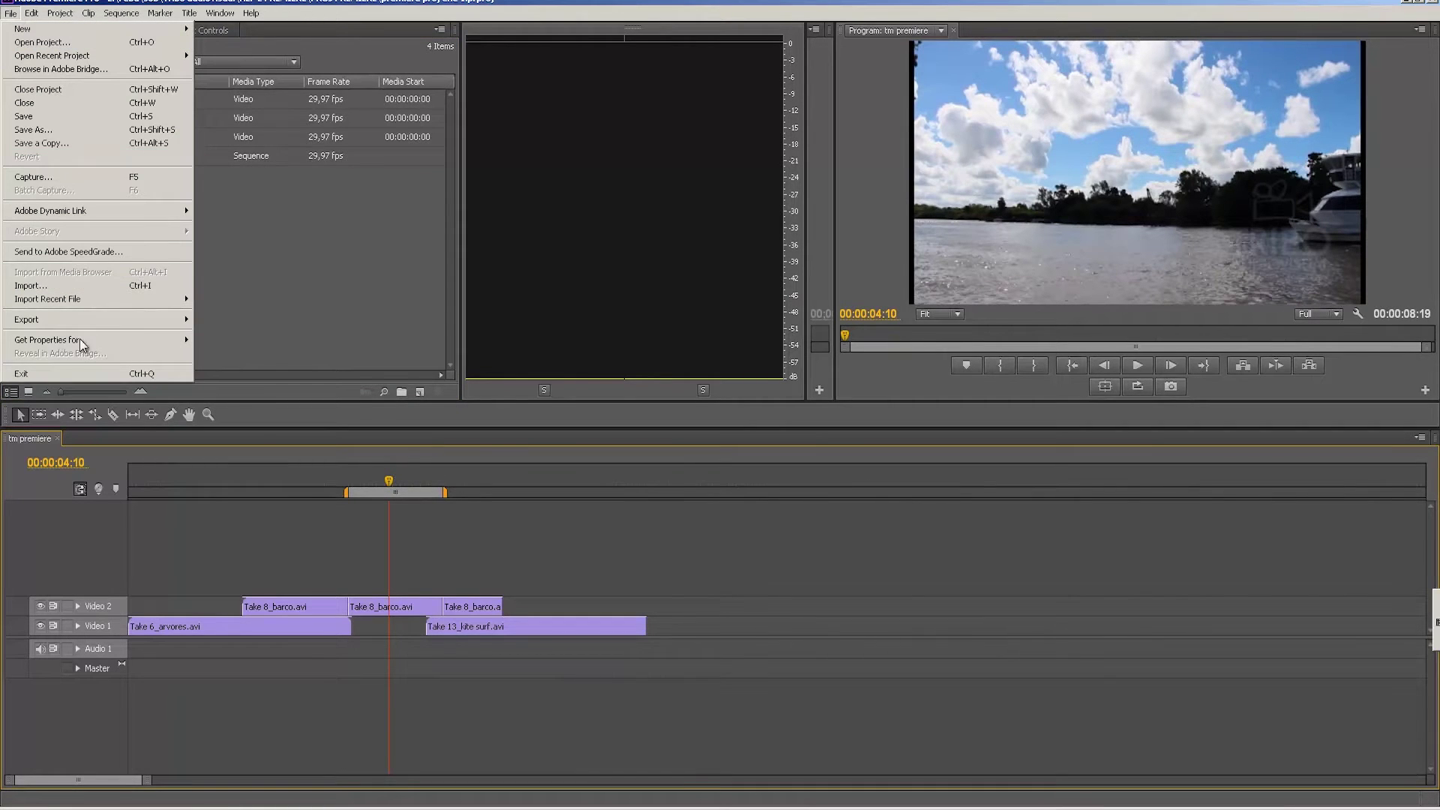
click(290, 474)
mouse_move(291, 474)
mouse_down()
mouse_move(631, 503)
mouse_move(409, 492)
mouse_up()
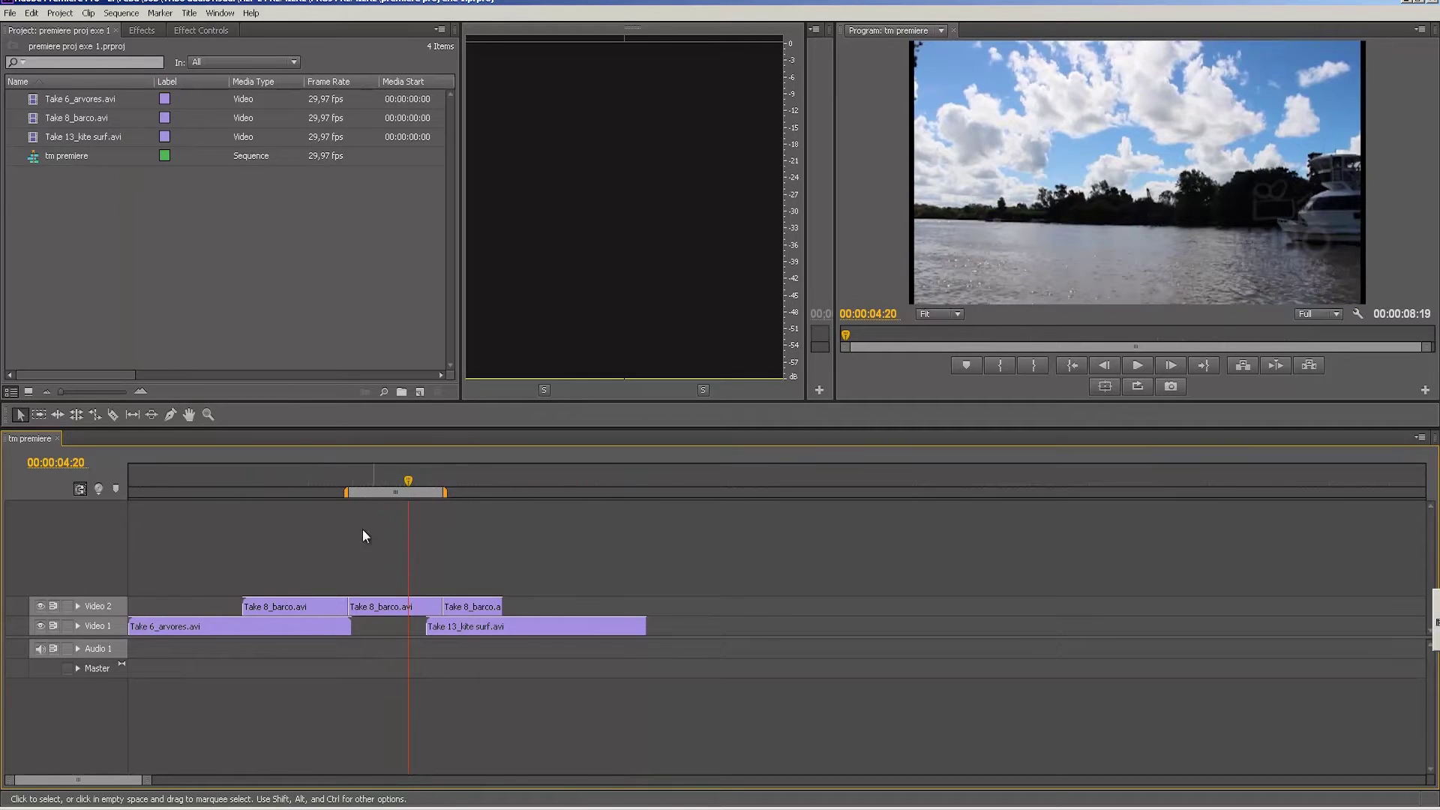
click(11, 13)
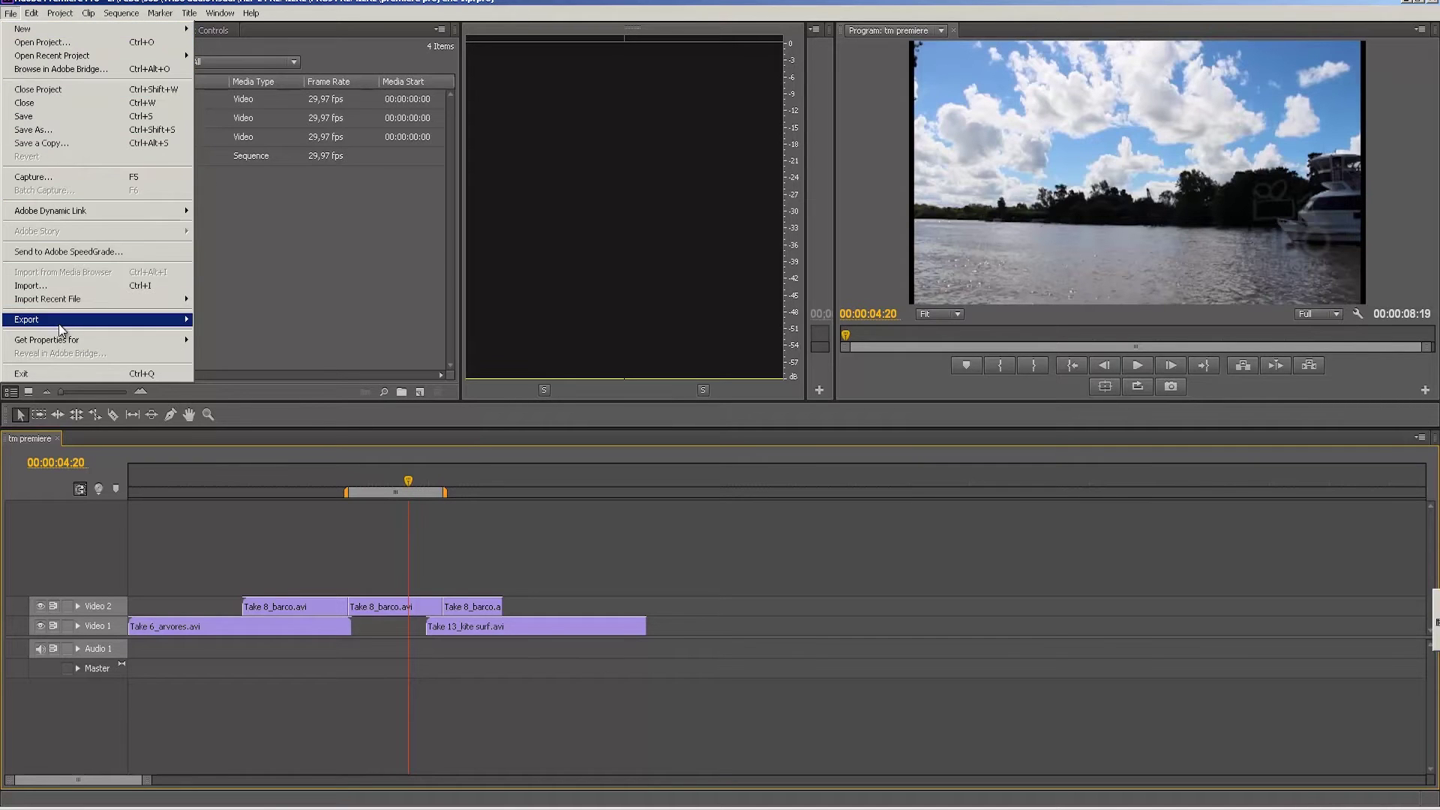
mouse_move(75, 321)
click(257, 322)
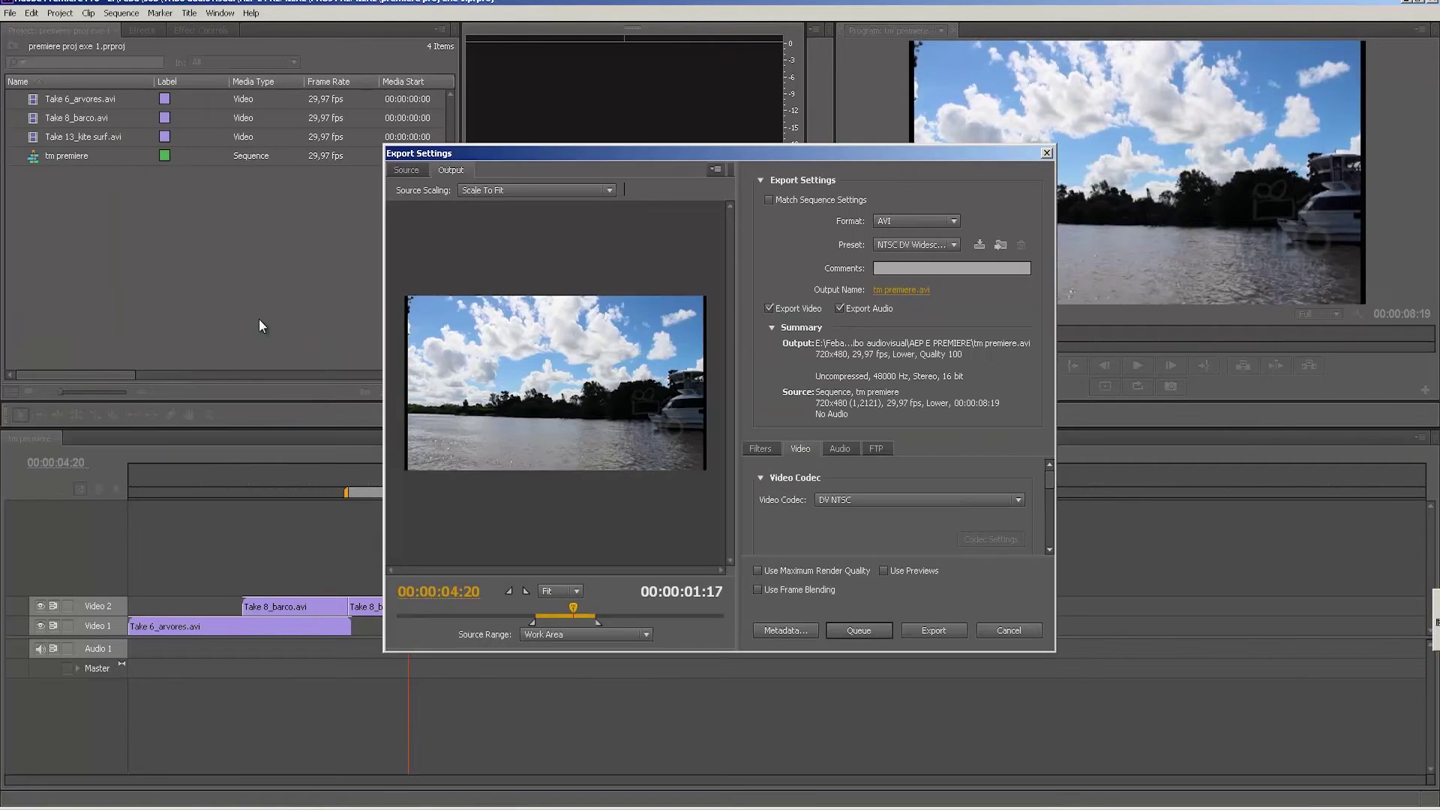
click(915, 222)
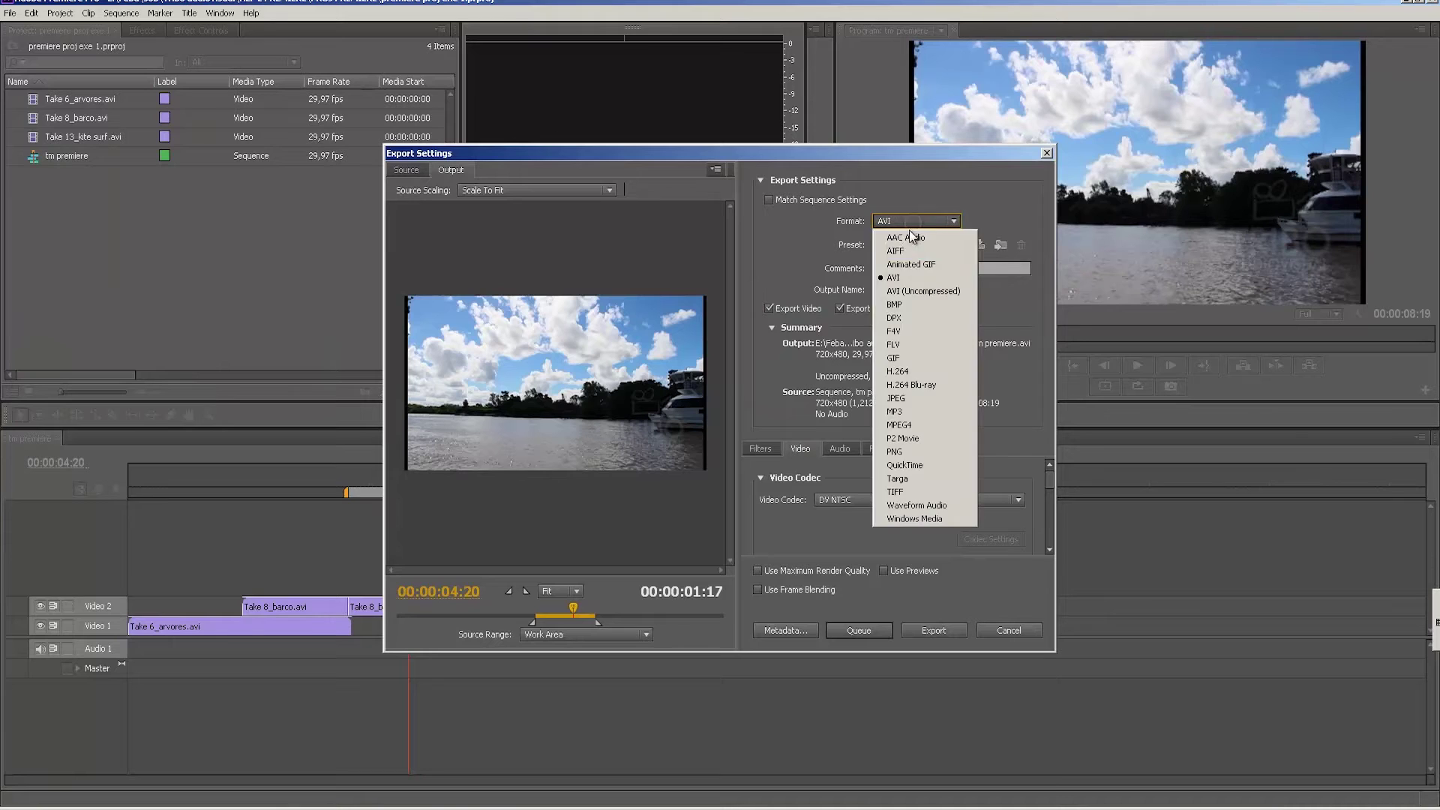
click(913, 478)
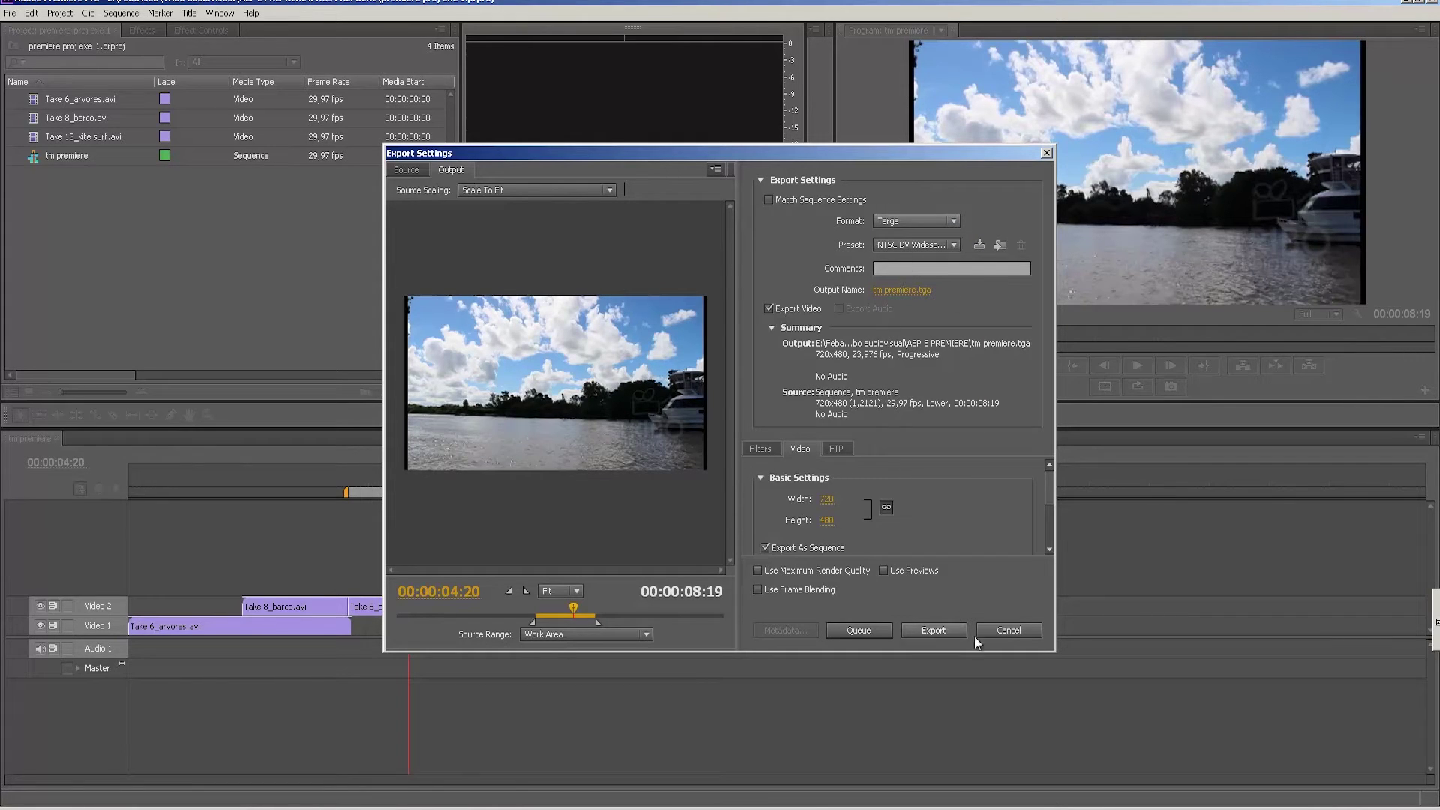
click(1006, 631)
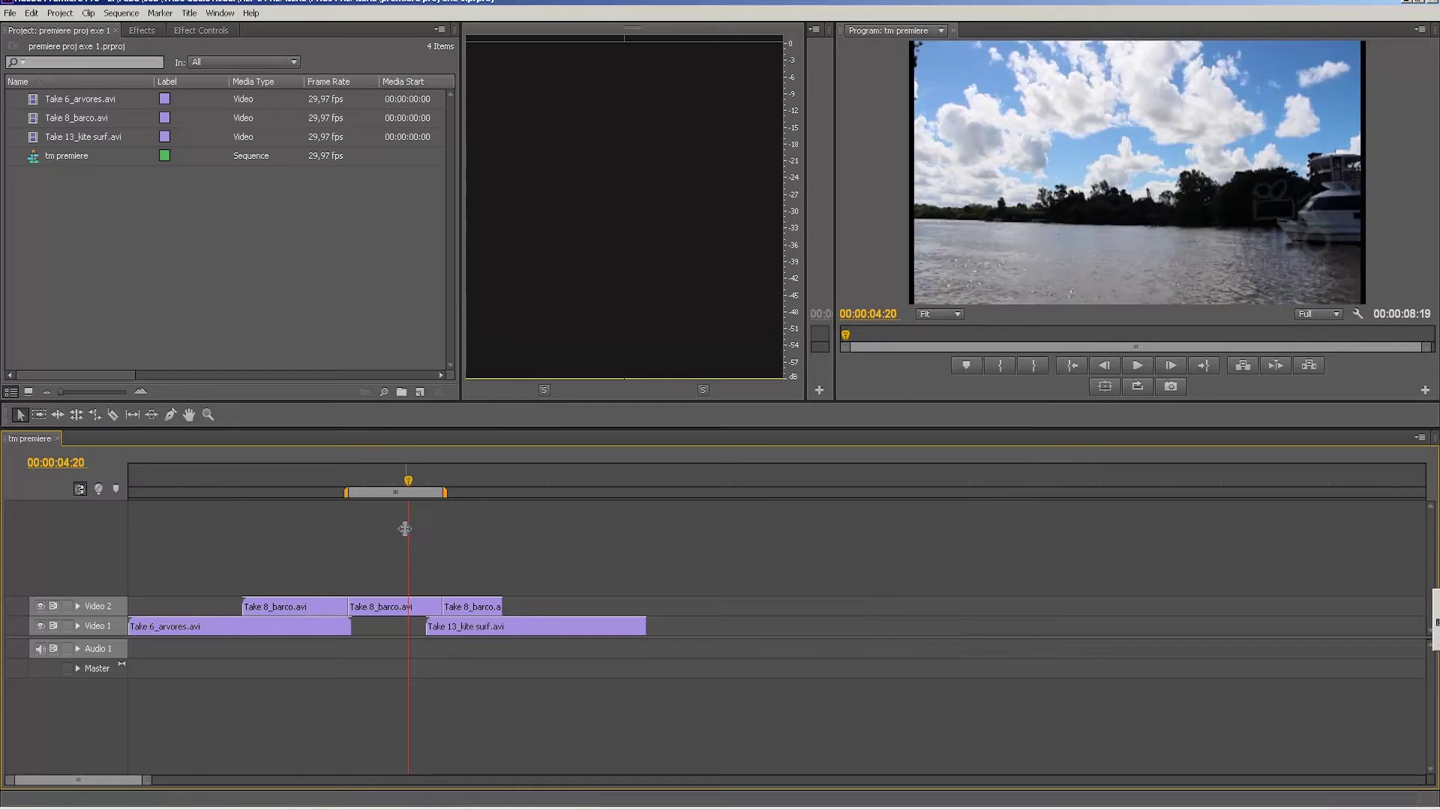
- Scrub the sequence to check the boat clips, leaving the playhead at 04:16
click(396, 481)
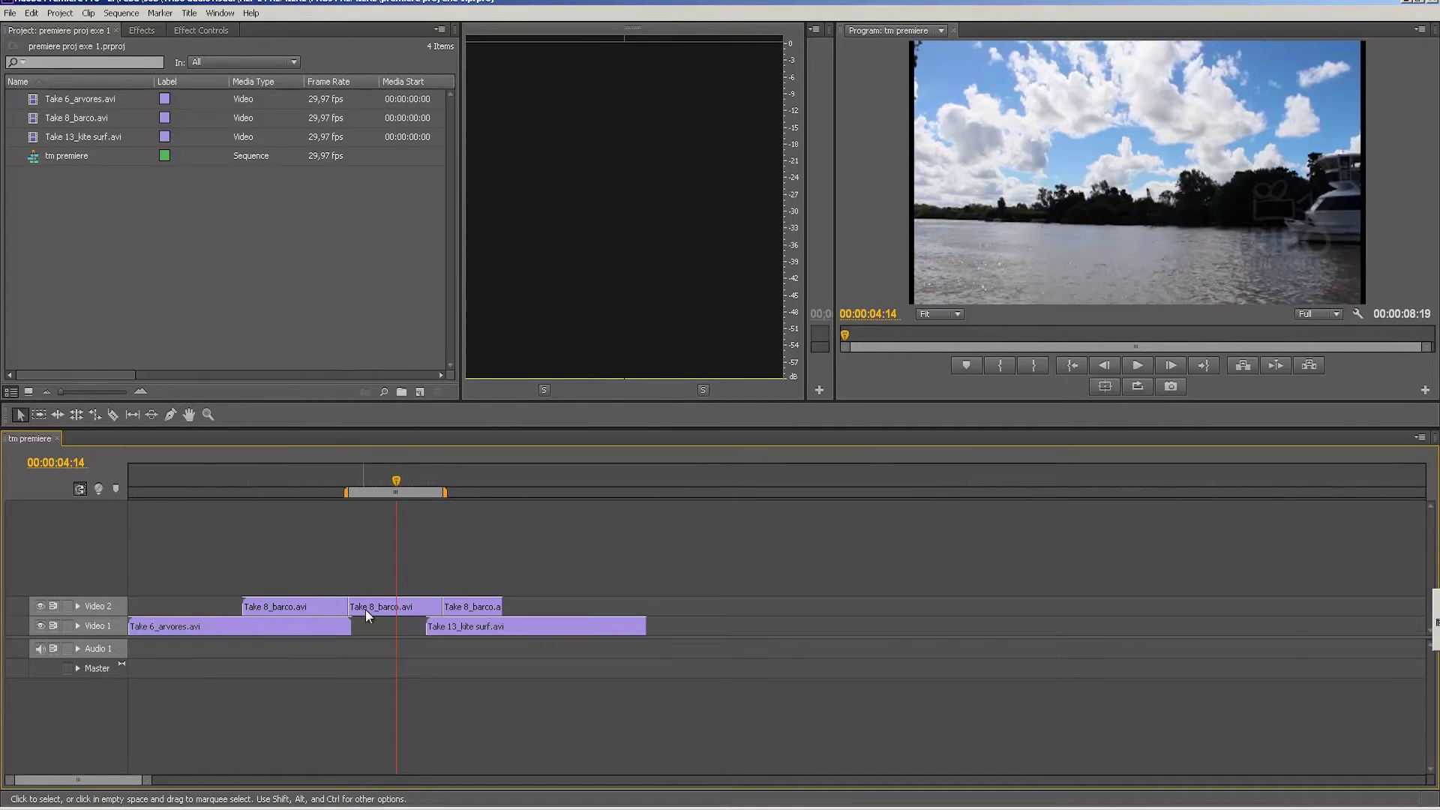
click(374, 483)
mouse_move(363, 484)
mouse_down()
mouse_move(222, 501)
mouse_move(401, 497)
mouse_up()
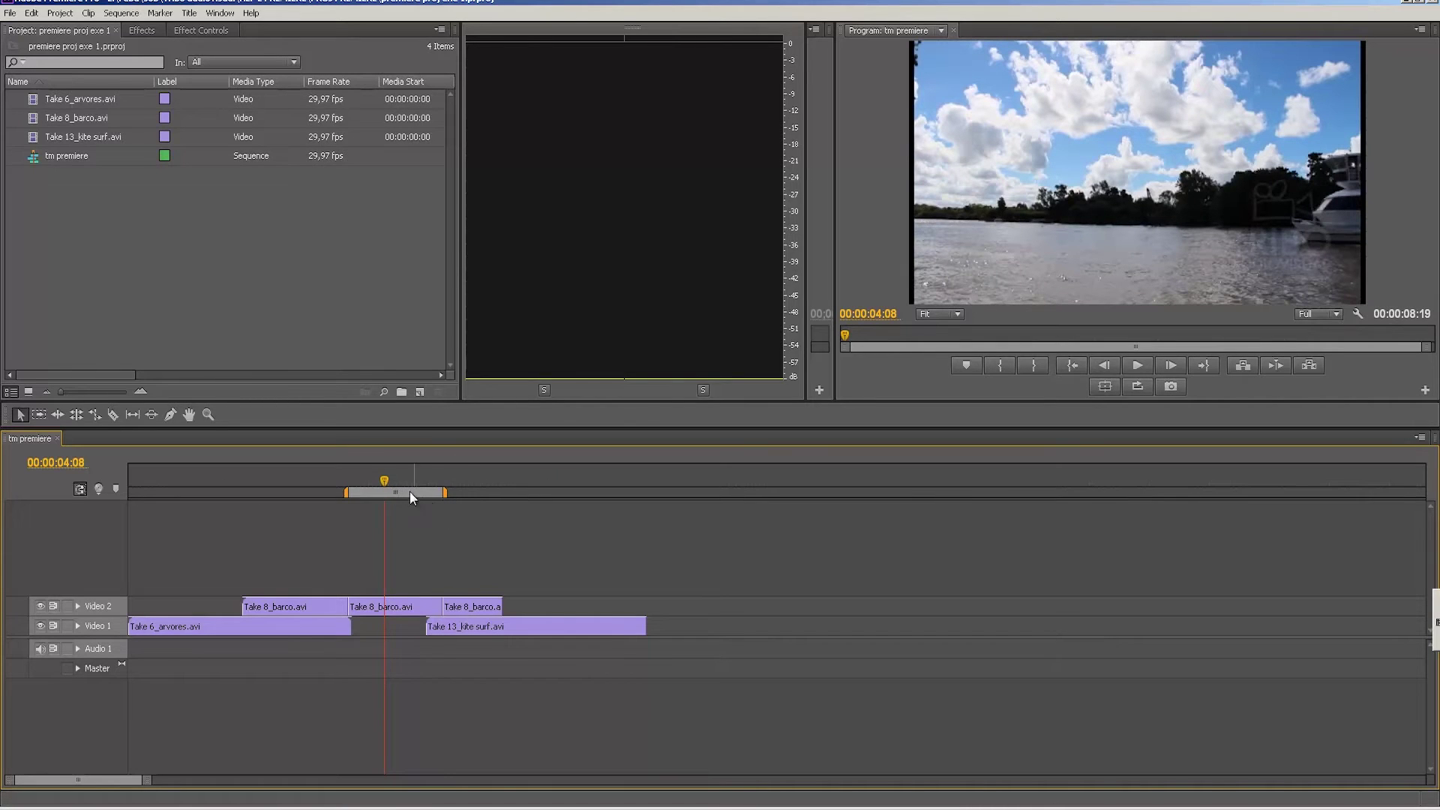
click(401, 481)
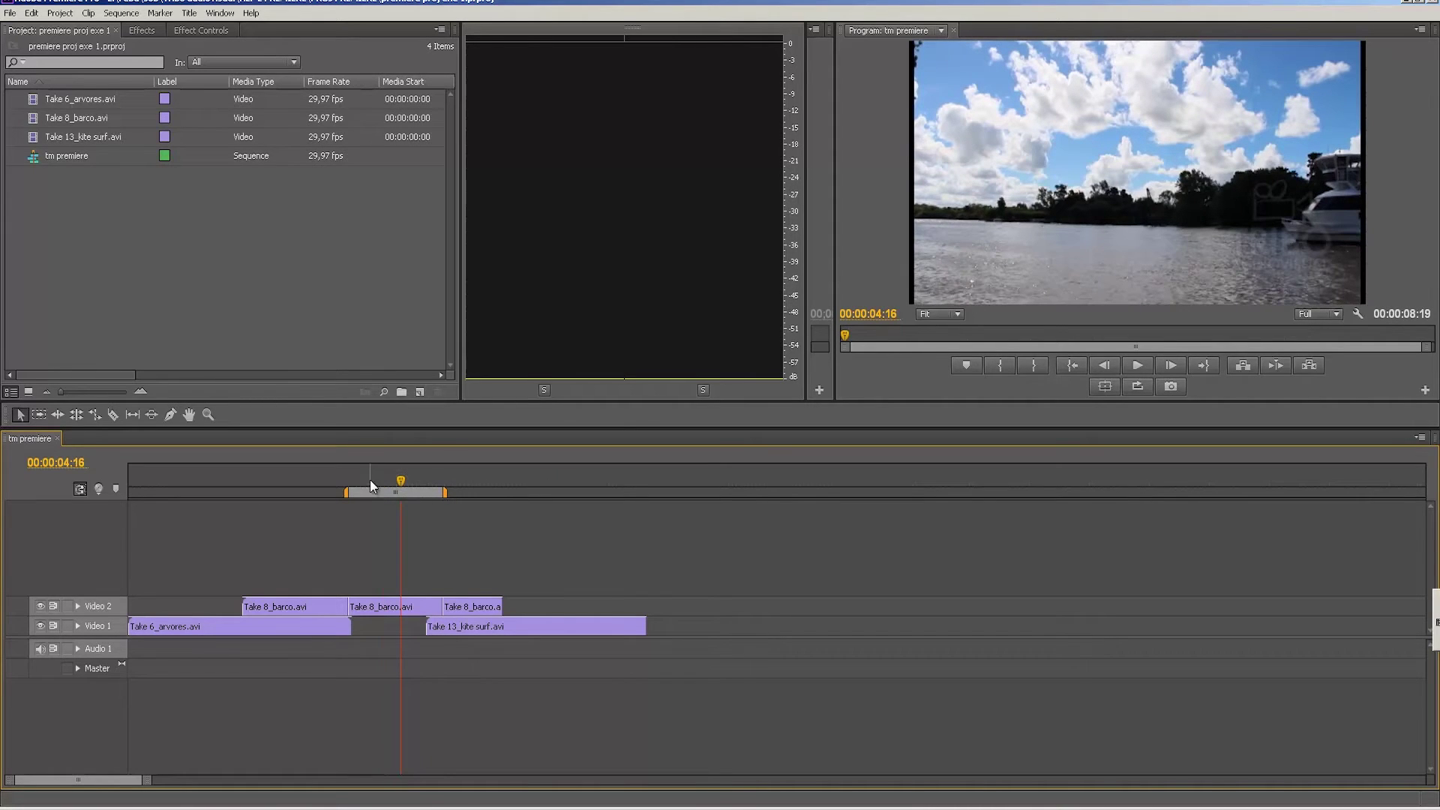
- Replace the middle Take 8_barco clip with a linked After Effects composition
click(10, 13)
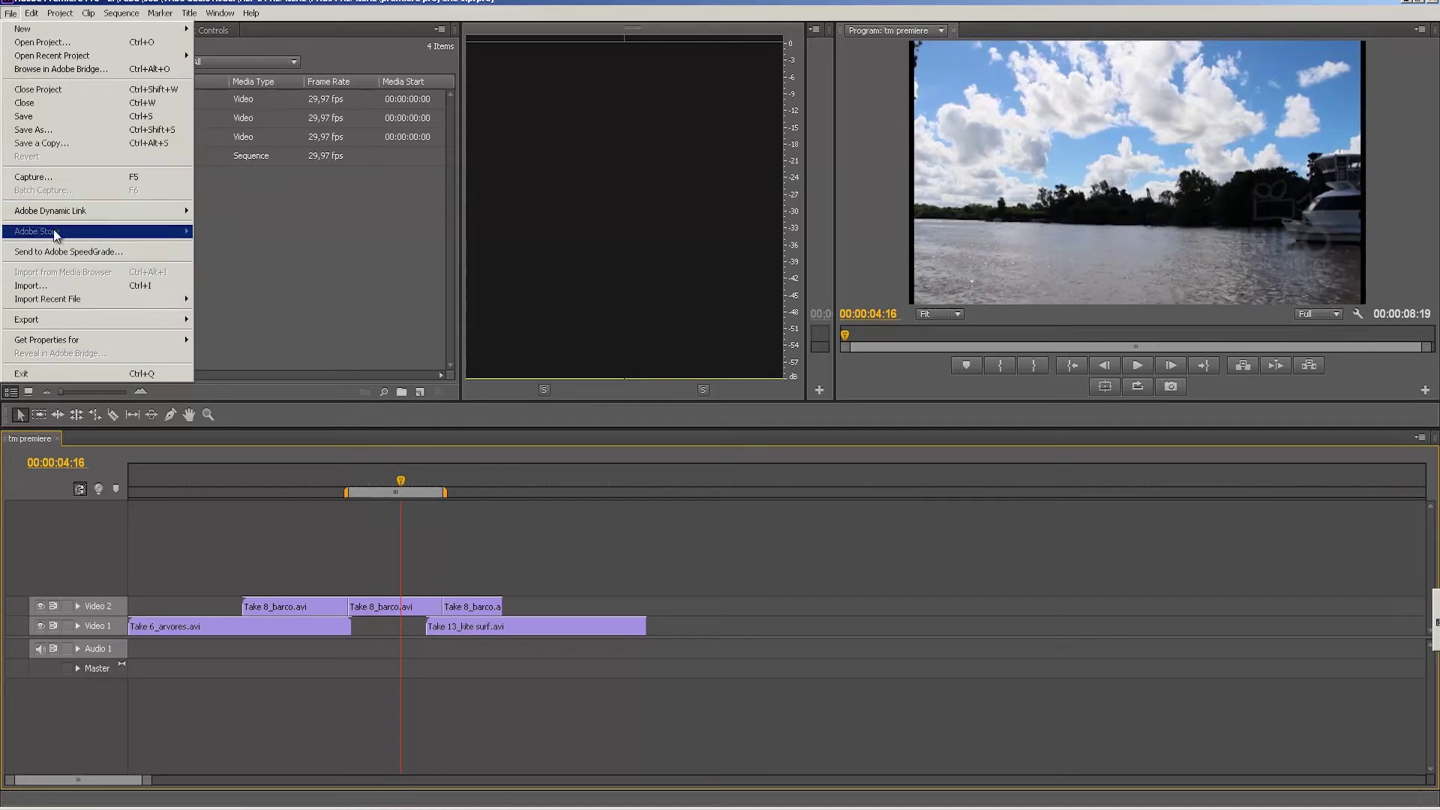
mouse_move(66, 210)
click(476, 552)
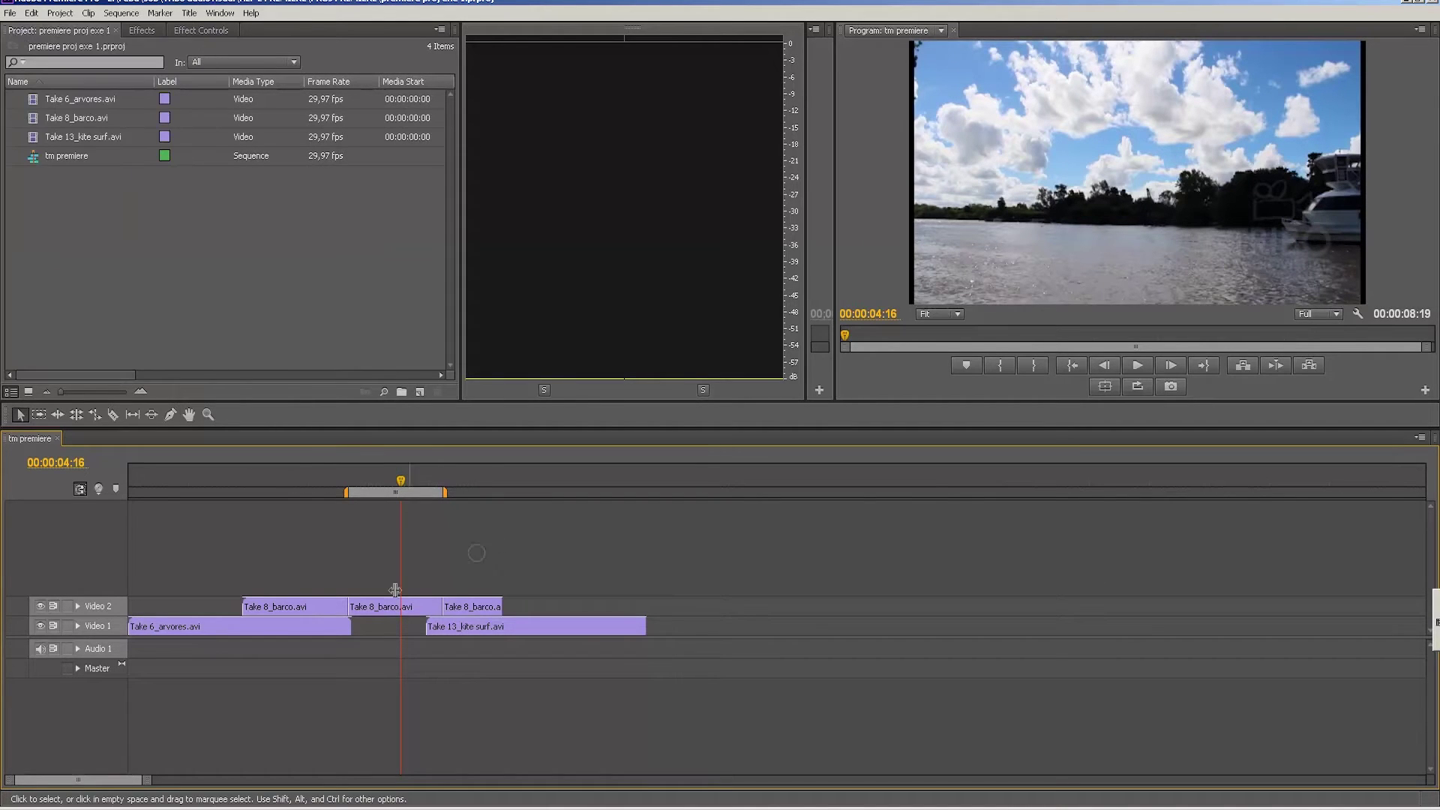
click(12, 14)
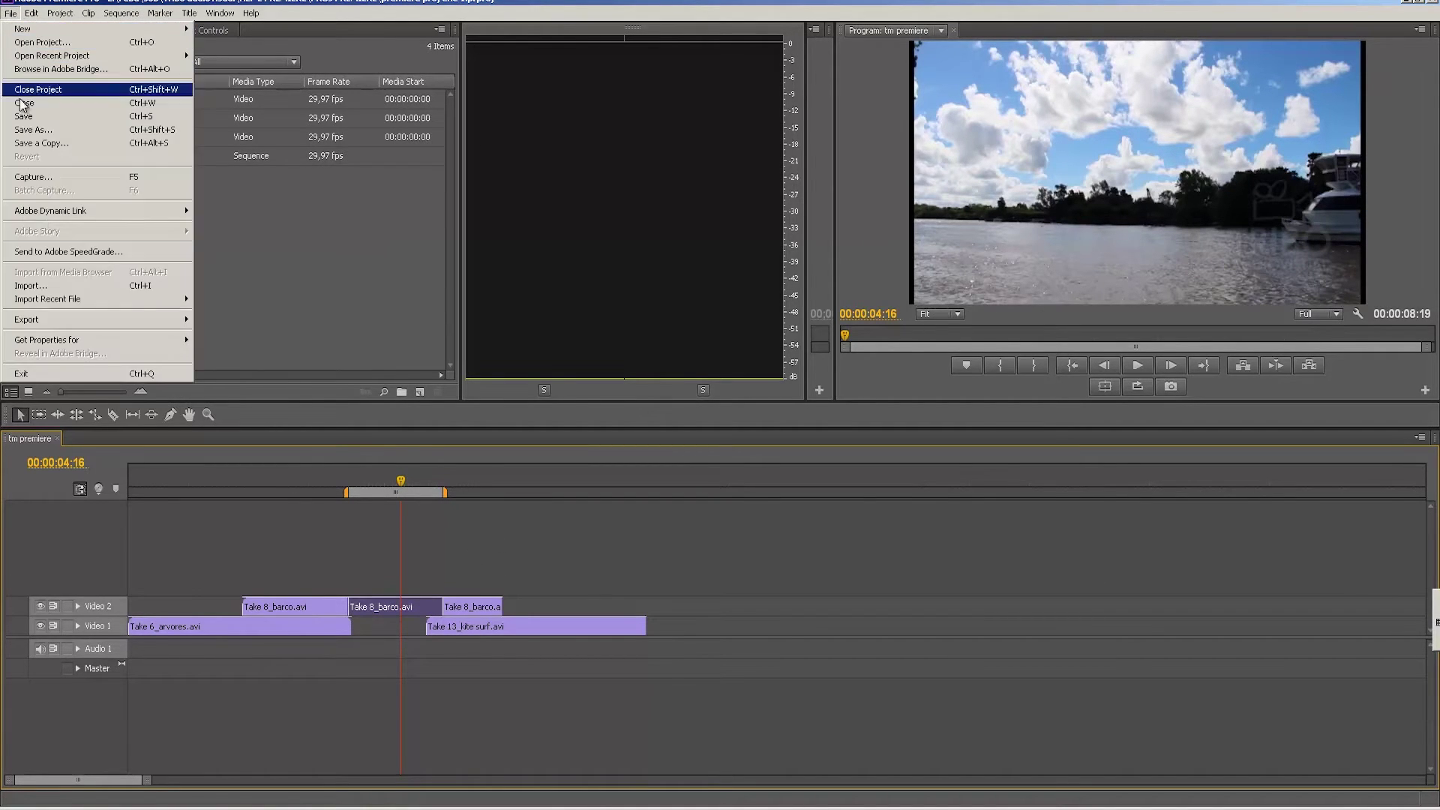
mouse_move(88, 215)
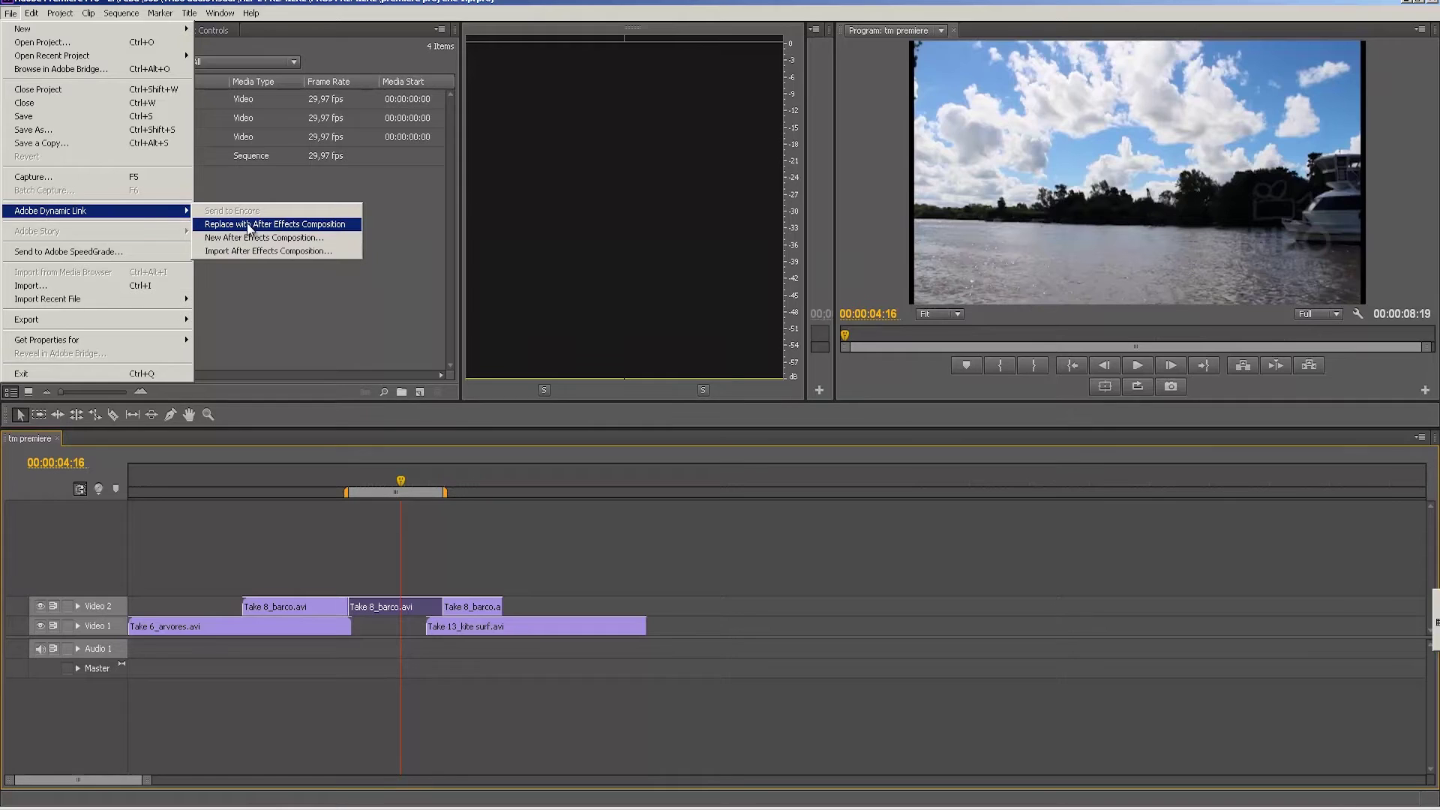
click(334, 225)
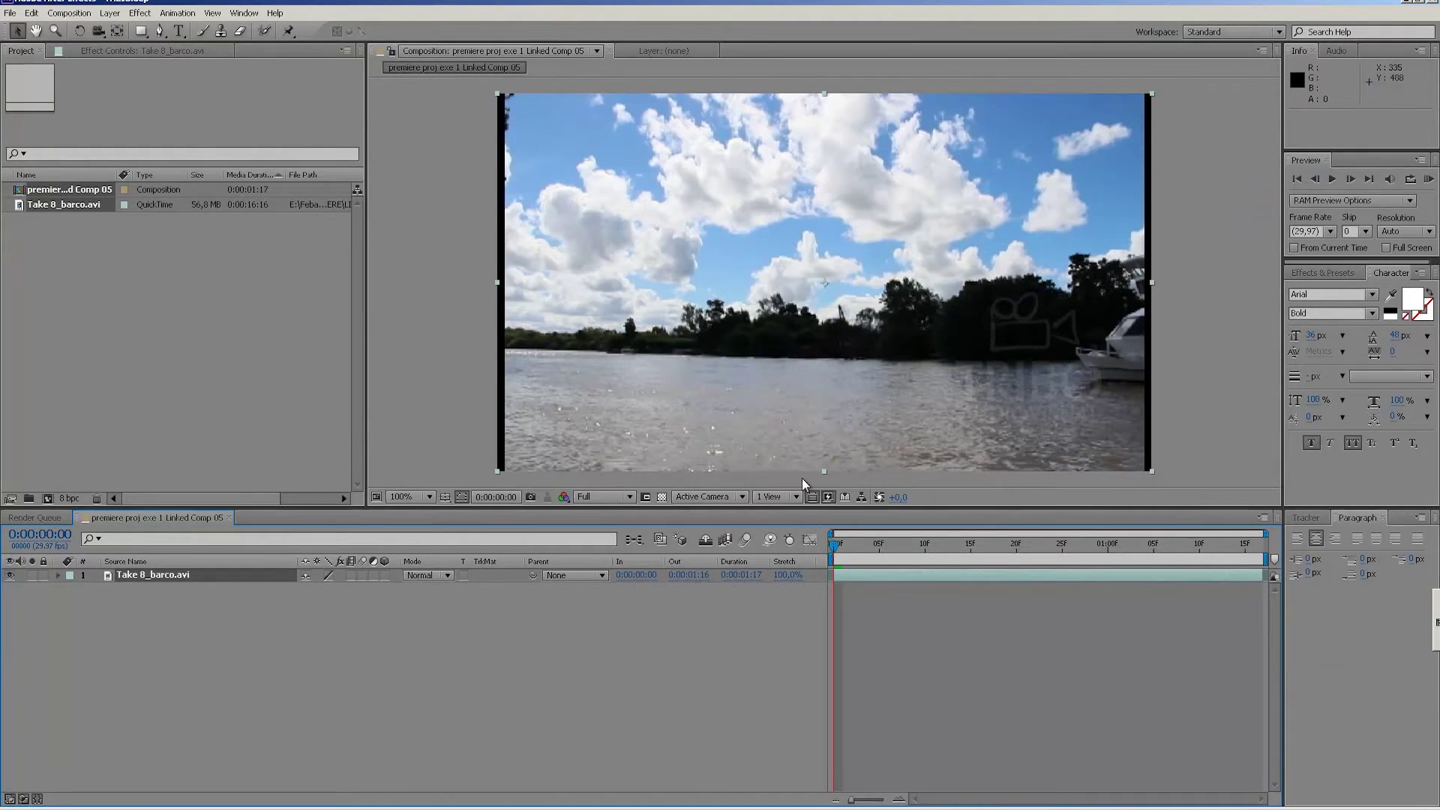
- Scale the Take 8_barco.avi layer in Comp 05 down to 44%
mouse_move(851, 551)
mouse_down()
mouse_move(1193, 558)
mouse_move(952, 555)
mouse_up()
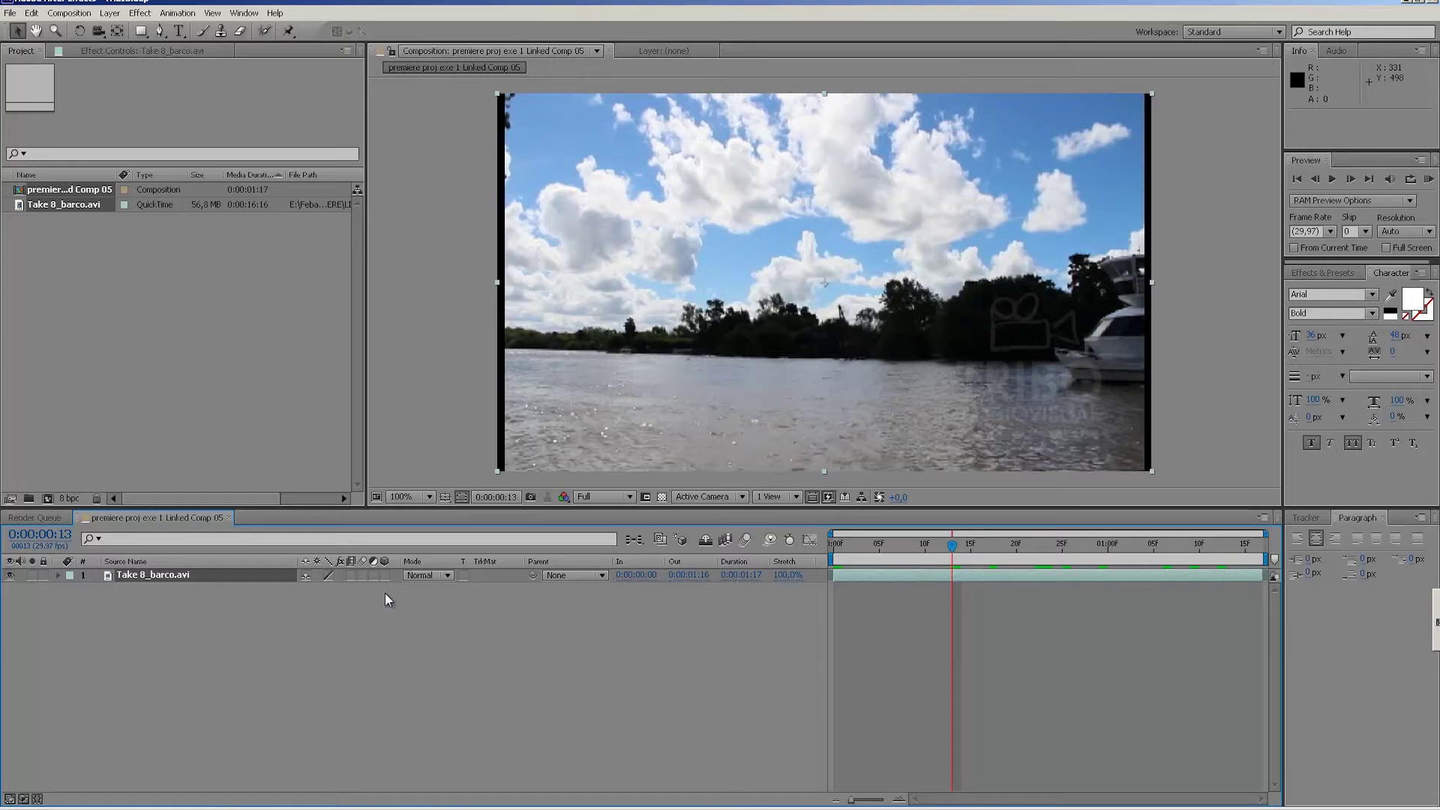
click(873, 578)
key(s)
drag(346, 590, 294, 613)
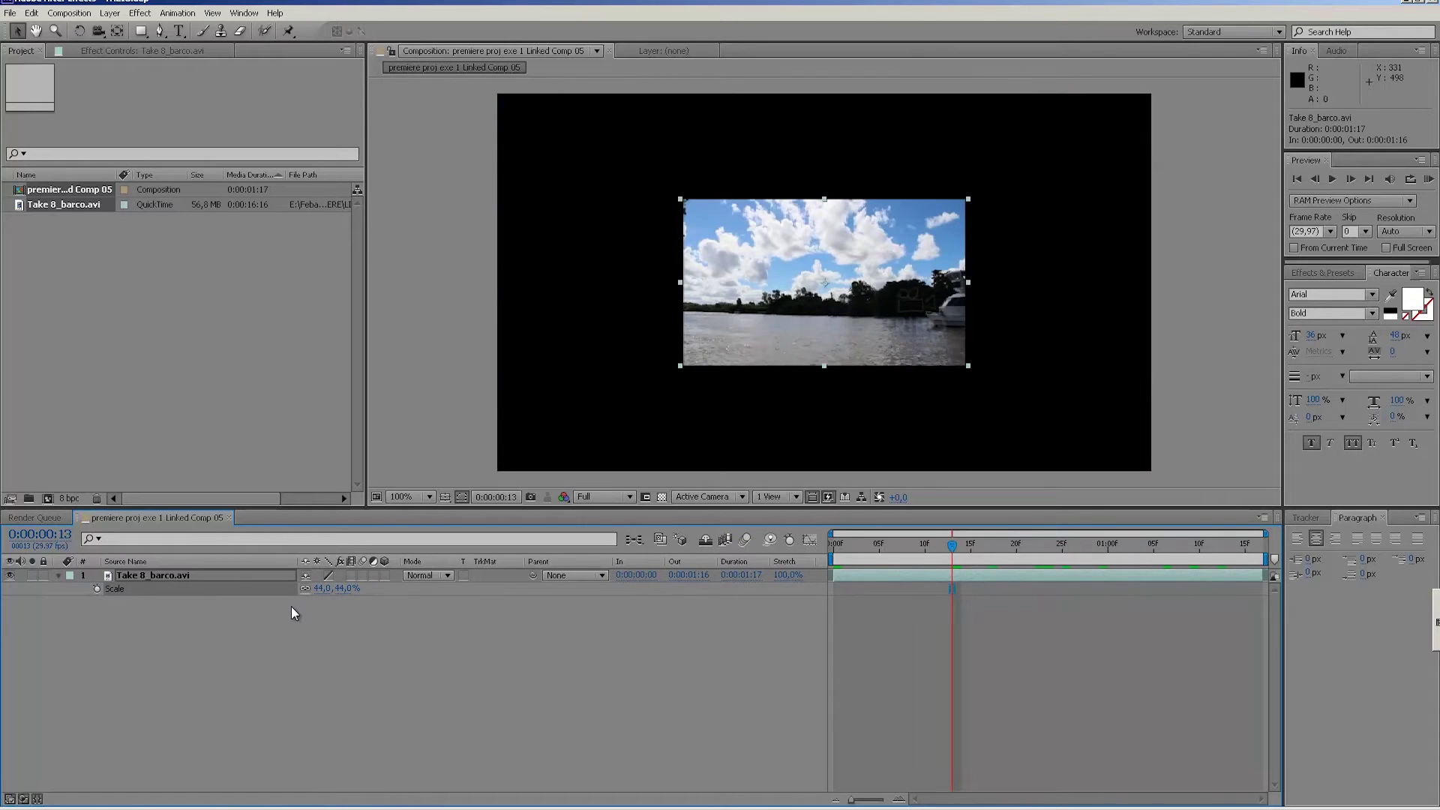
click(903, 646)
right_click(944, 639)
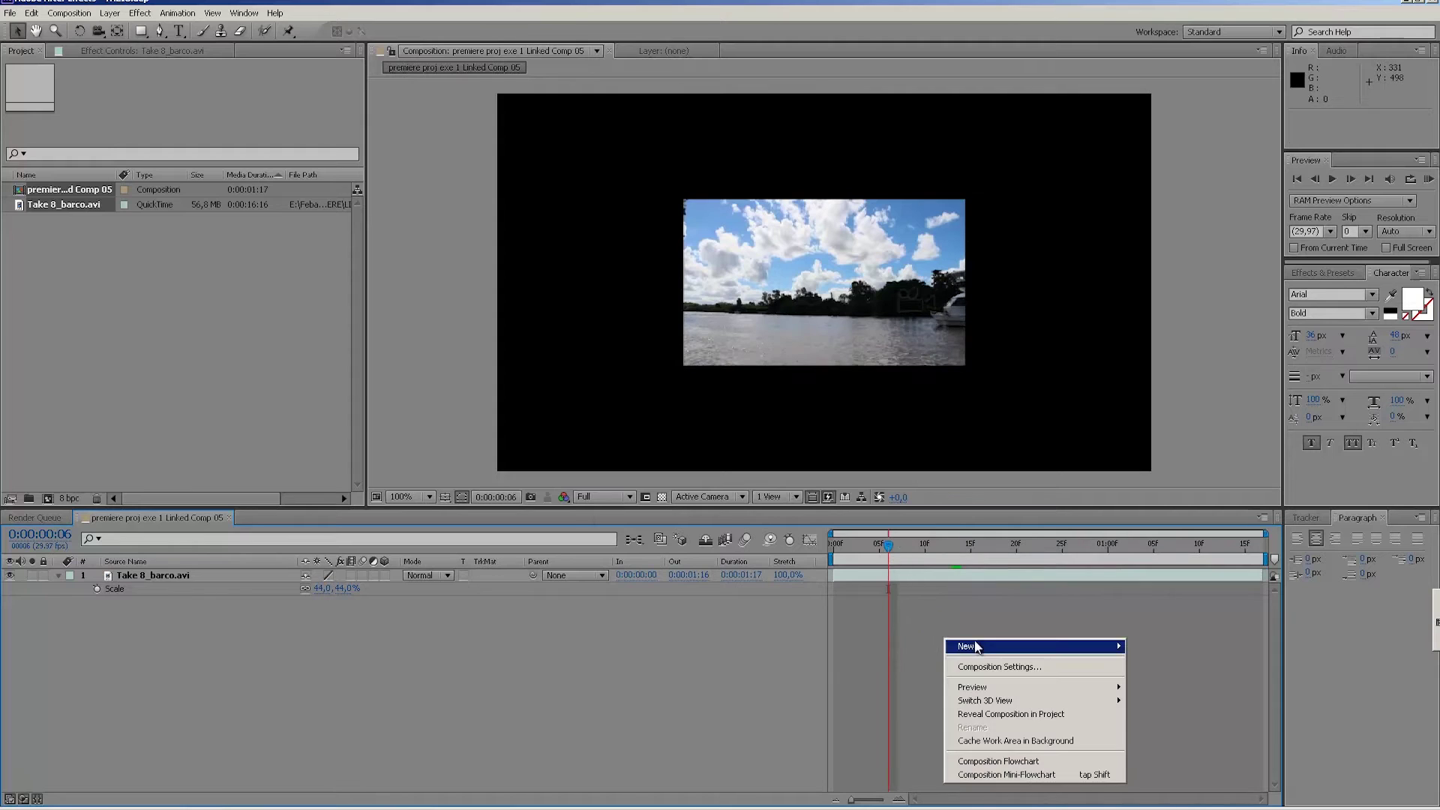
- Create a deep green 09B600 solid, move it below the boat video, and preview the comp
mouse_move(990, 645)
click(1169, 680)
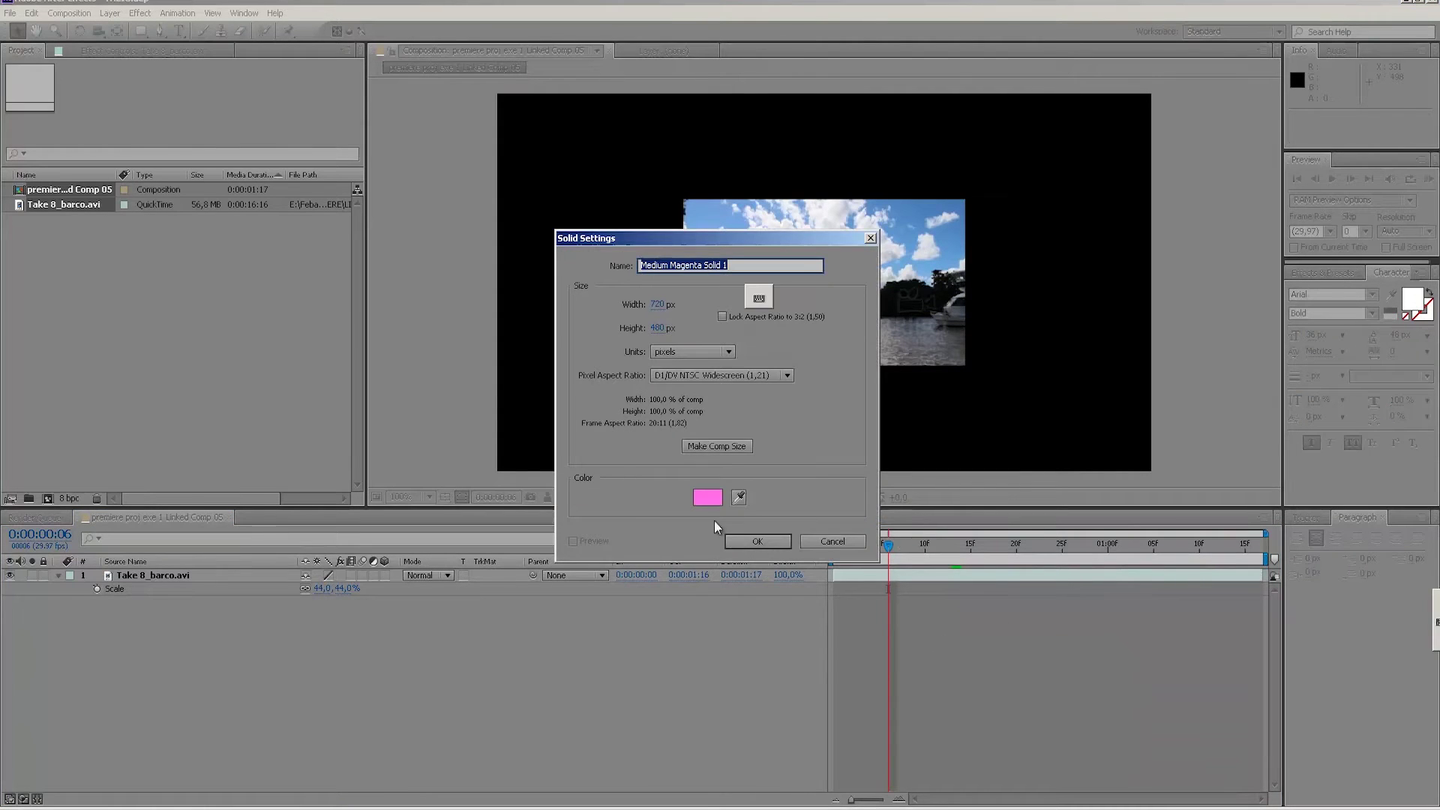
click(708, 497)
click(752, 587)
click(733, 509)
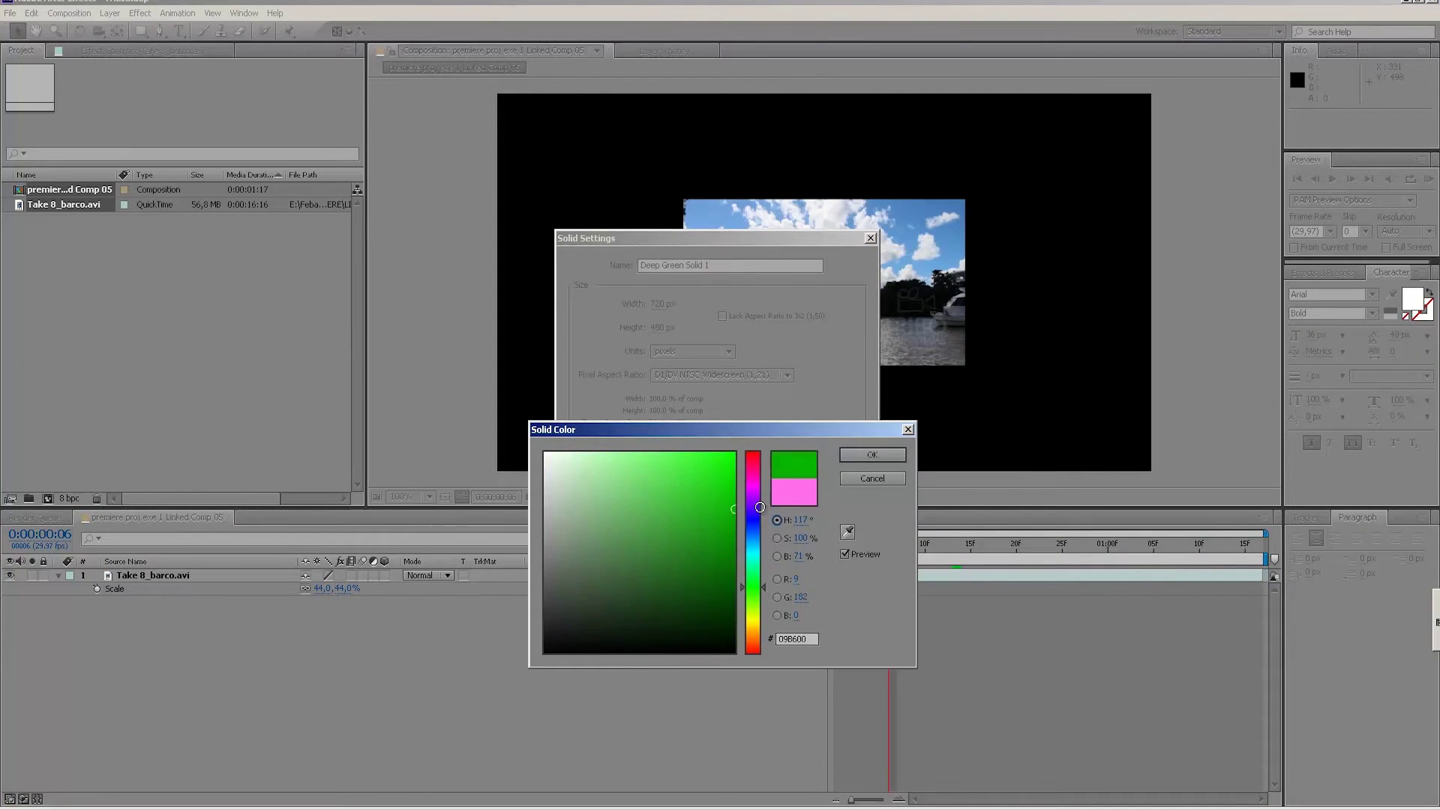
click(872, 455)
click(758, 548)
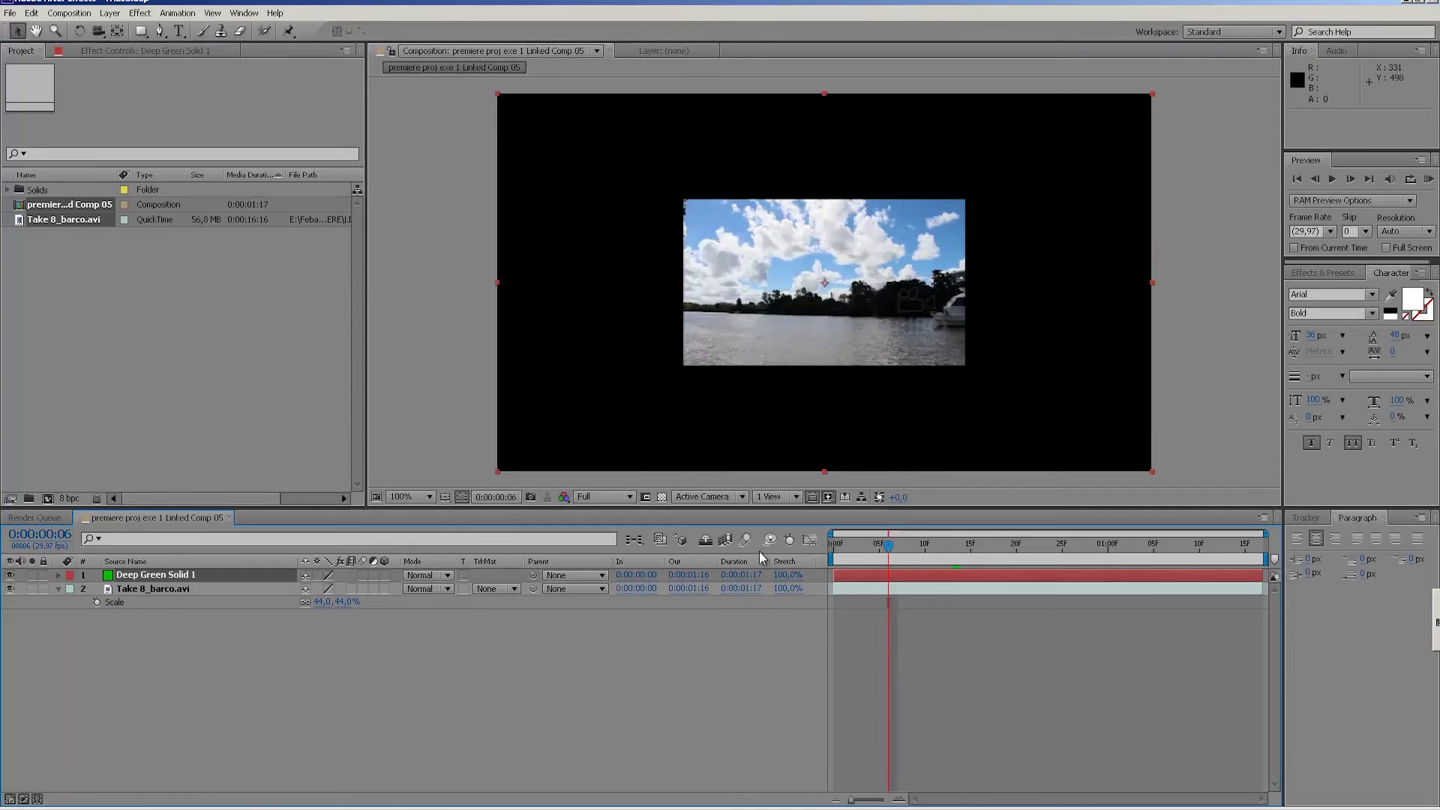
drag(180, 575, 172, 627)
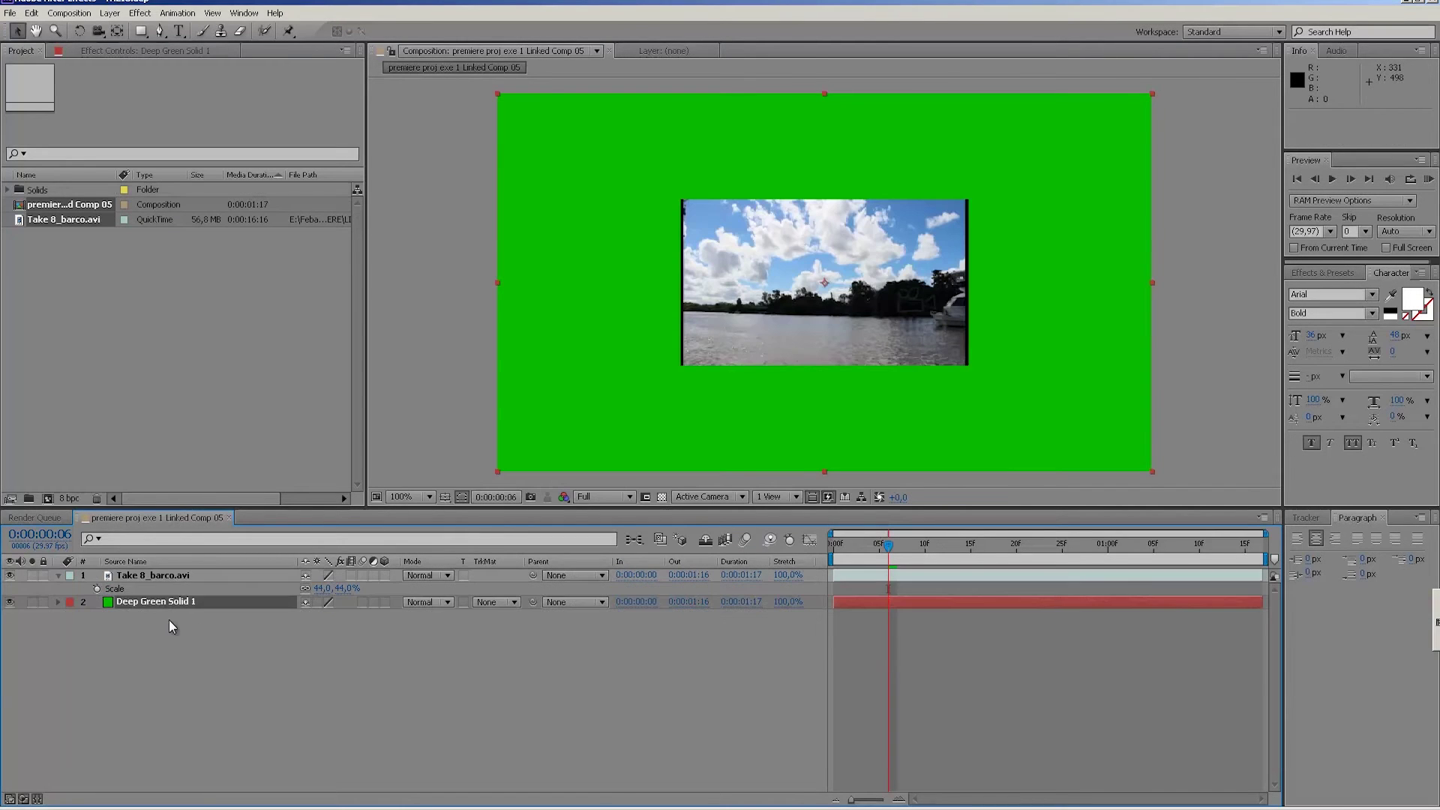
click(938, 645)
key(space)
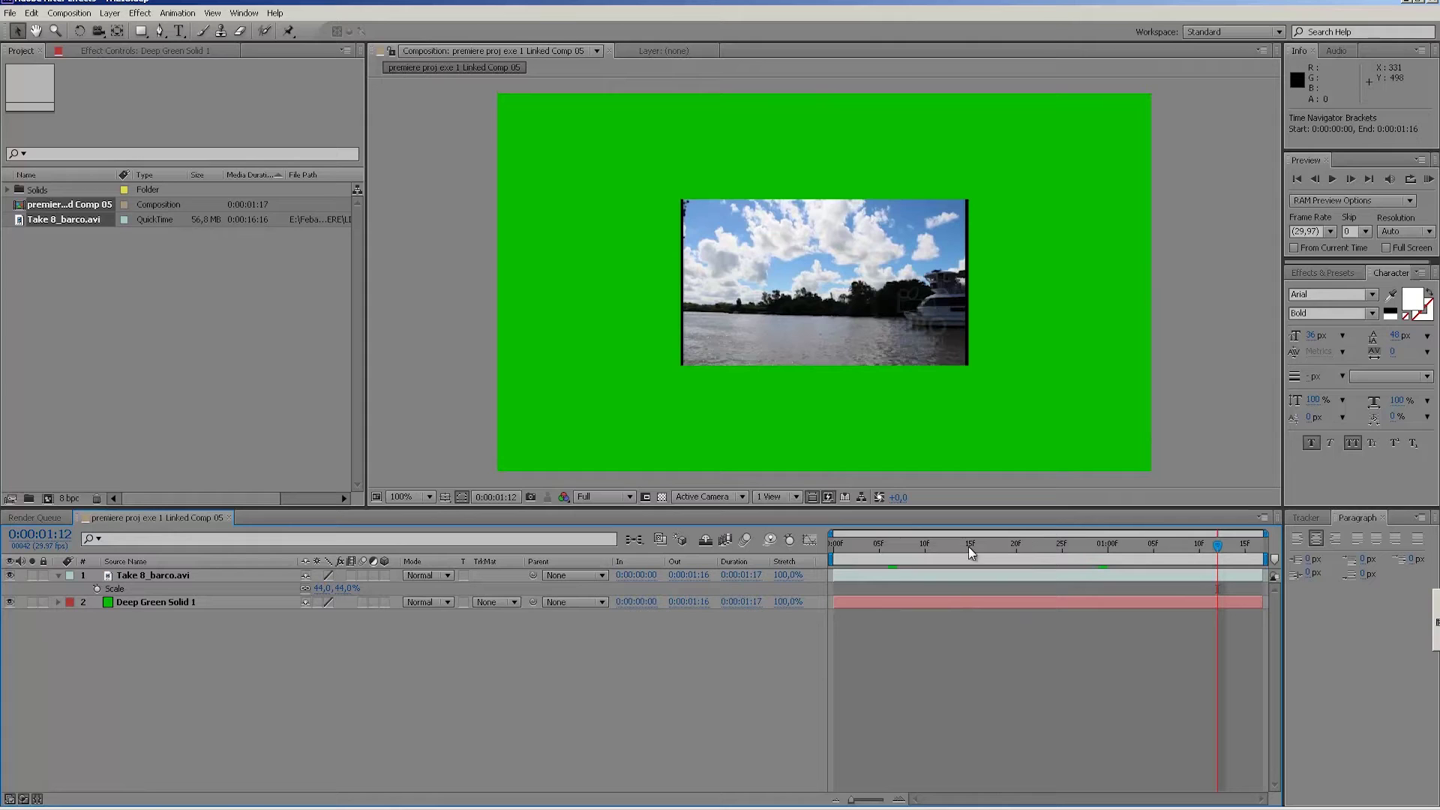
- Add a Deep Blue Solid 1 layer on top and shrink it to a small square
right_click(895, 638)
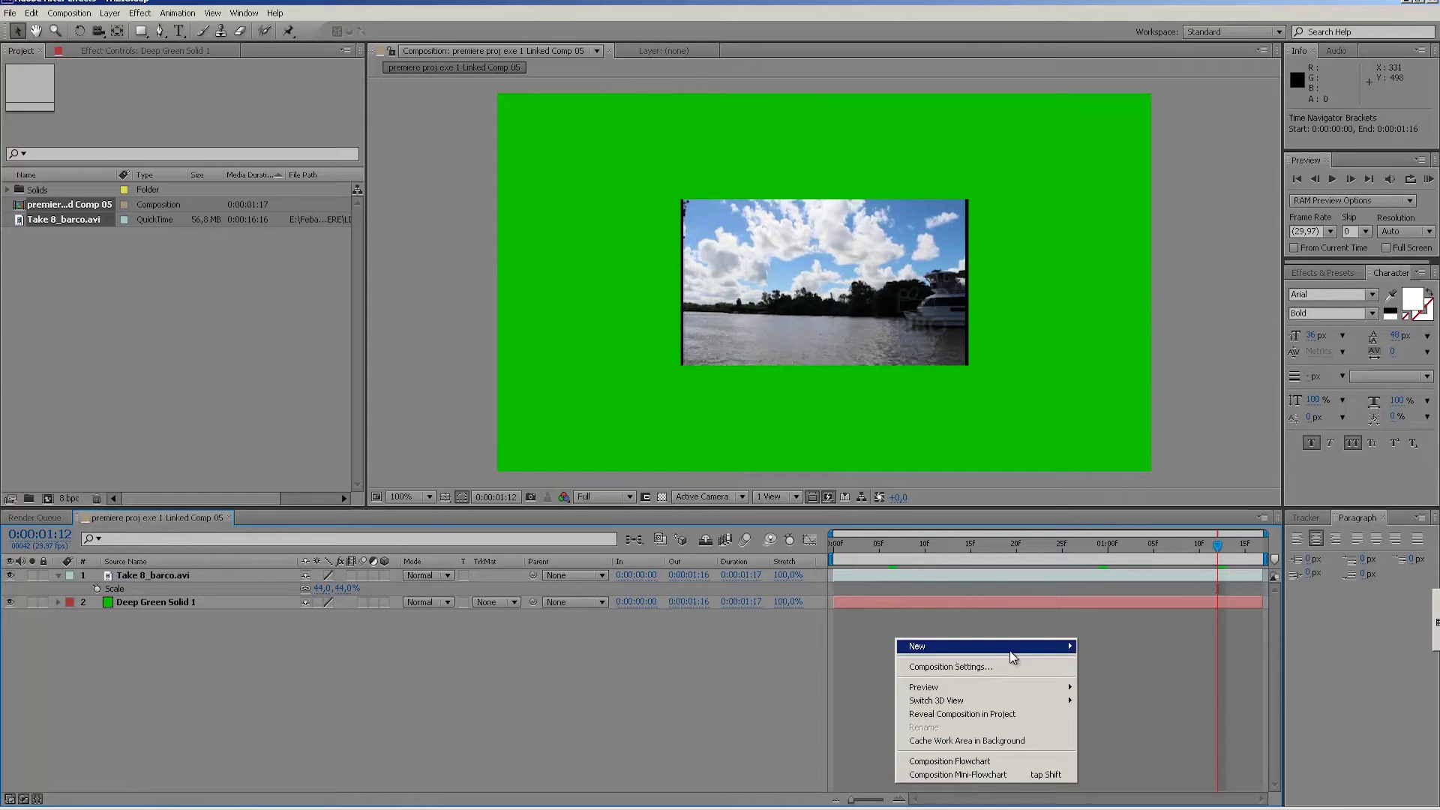
mouse_move(1010, 650)
click(1106, 681)
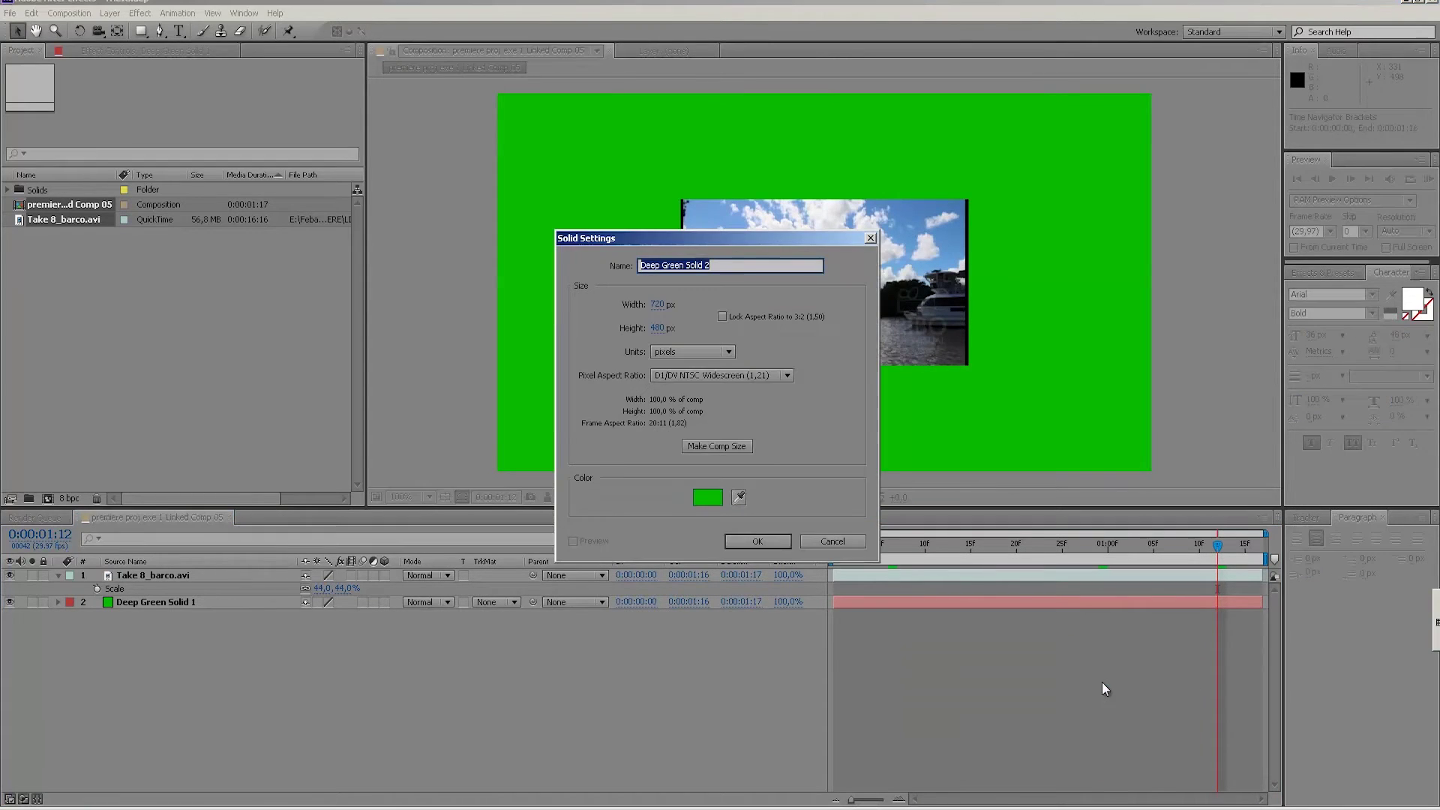
click(709, 500)
click(755, 537)
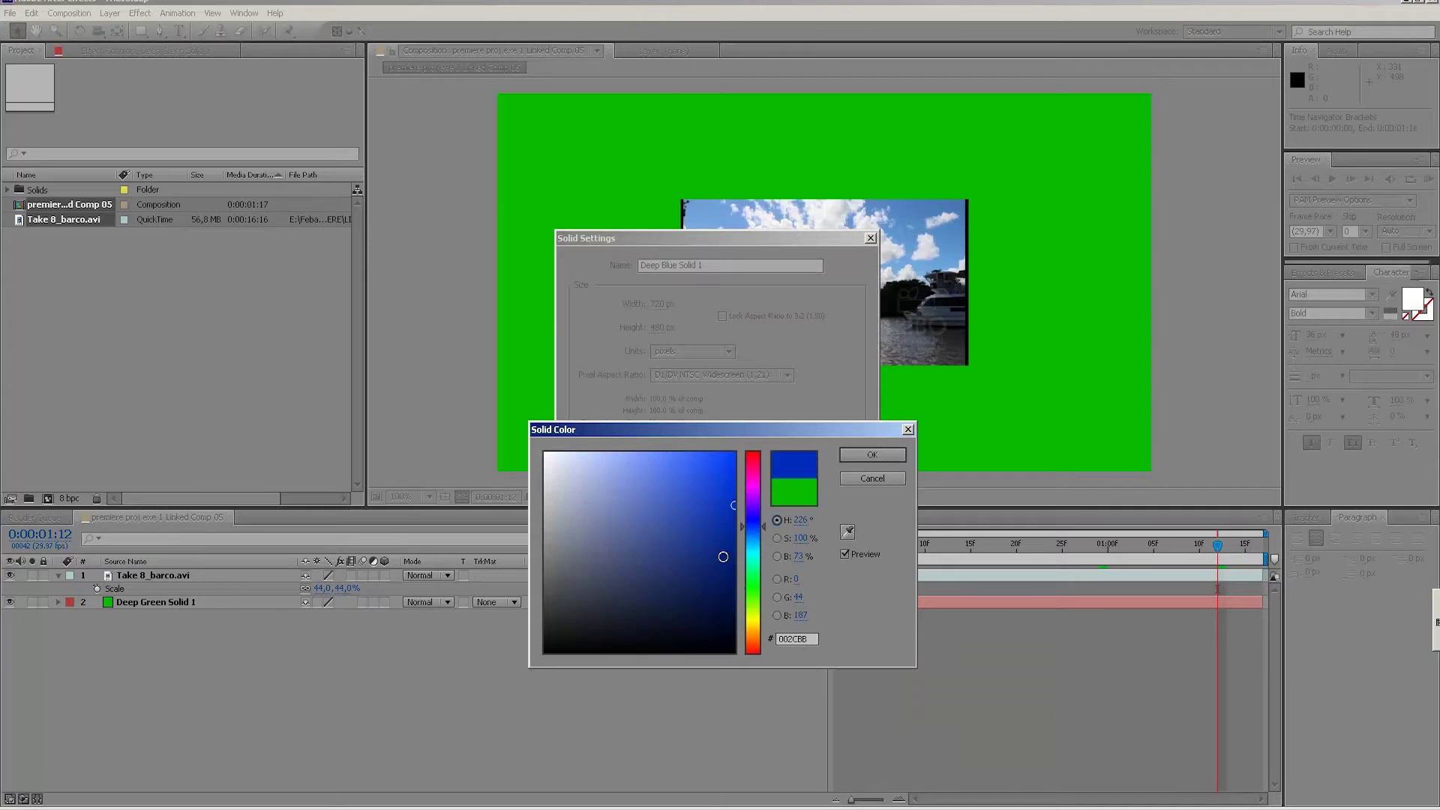
click(872, 454)
click(757, 541)
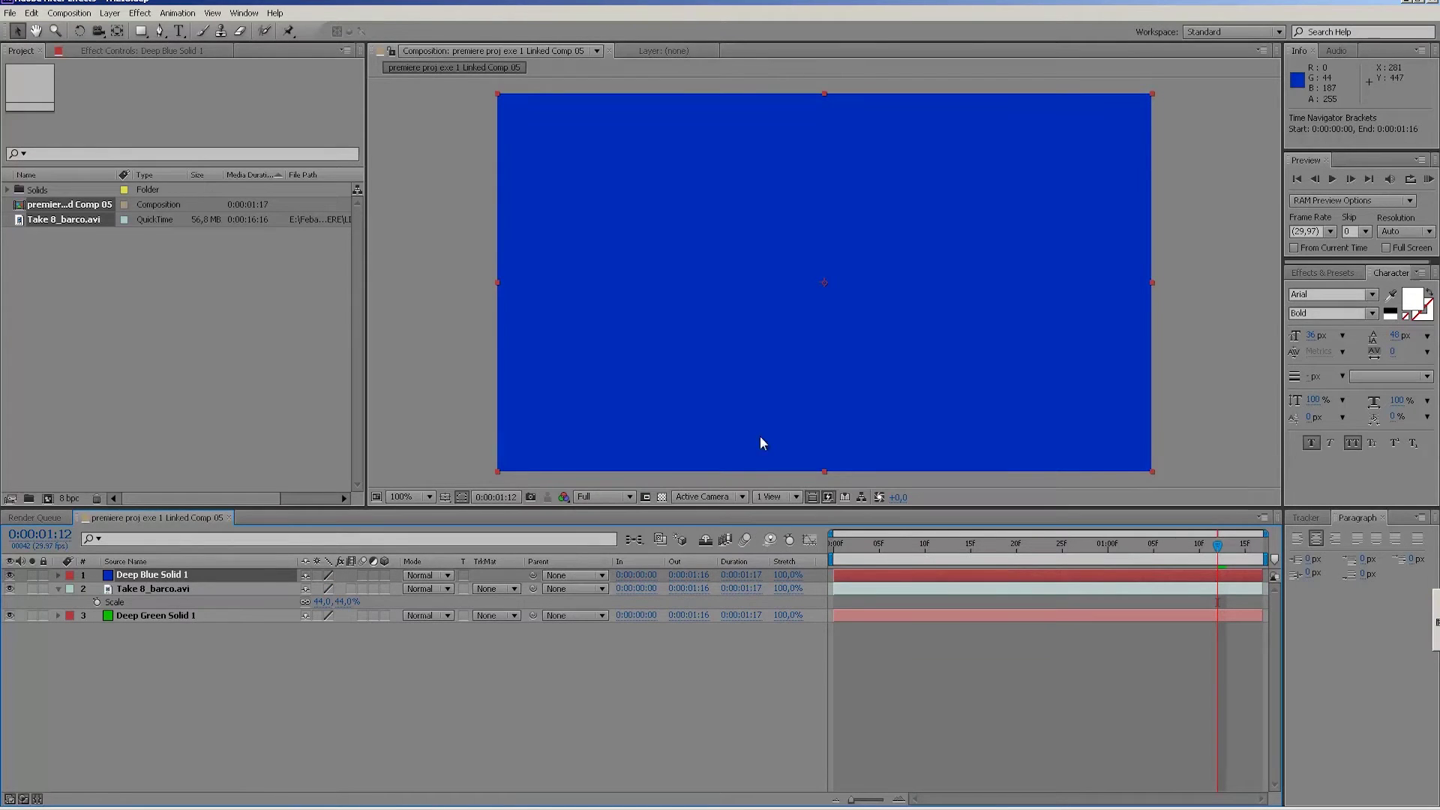
drag(1151, 471, 868, 325)
- Nudge the blue square into place and check the linked comp in Premiere at 04:07
drag(827, 279, 661, 177)
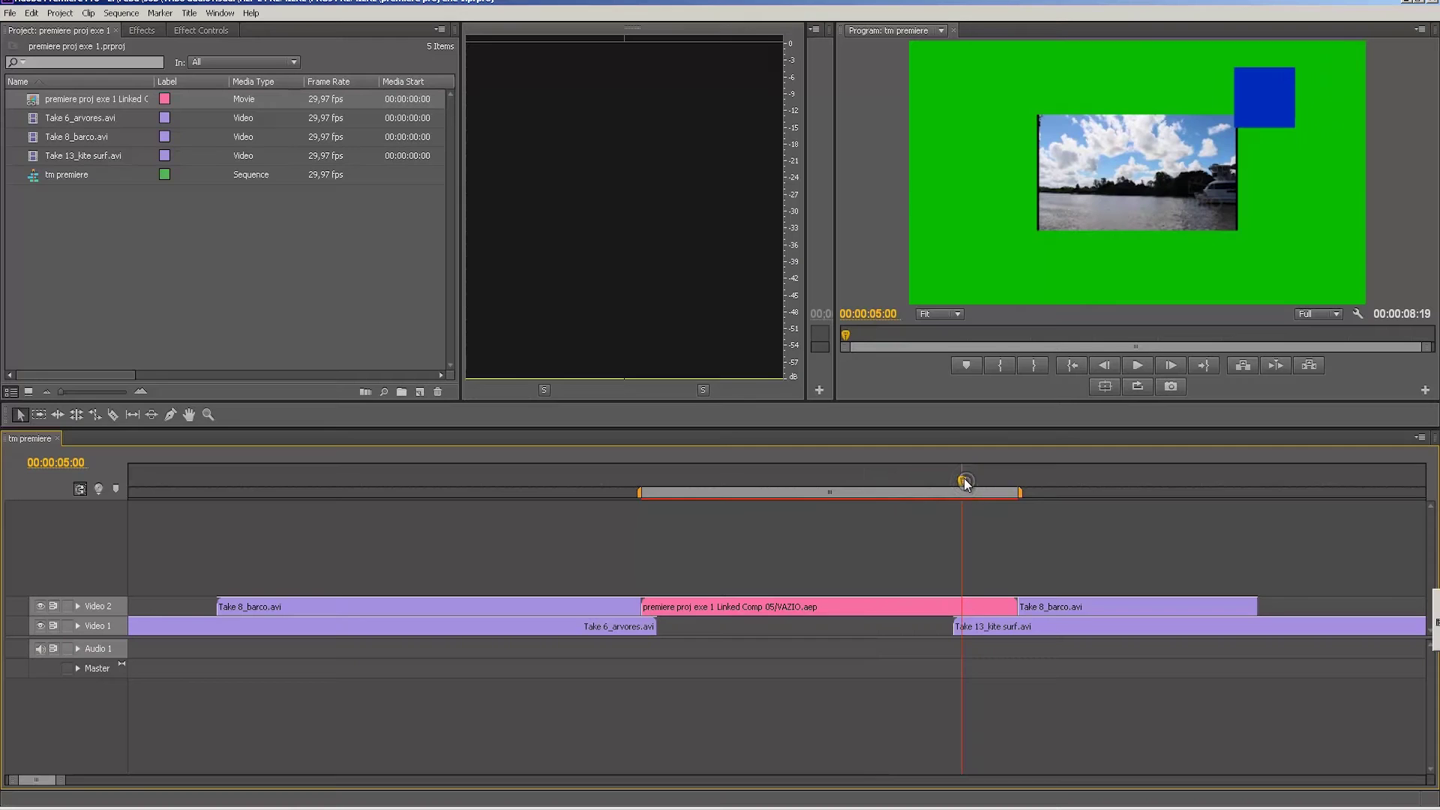
click(777, 486)
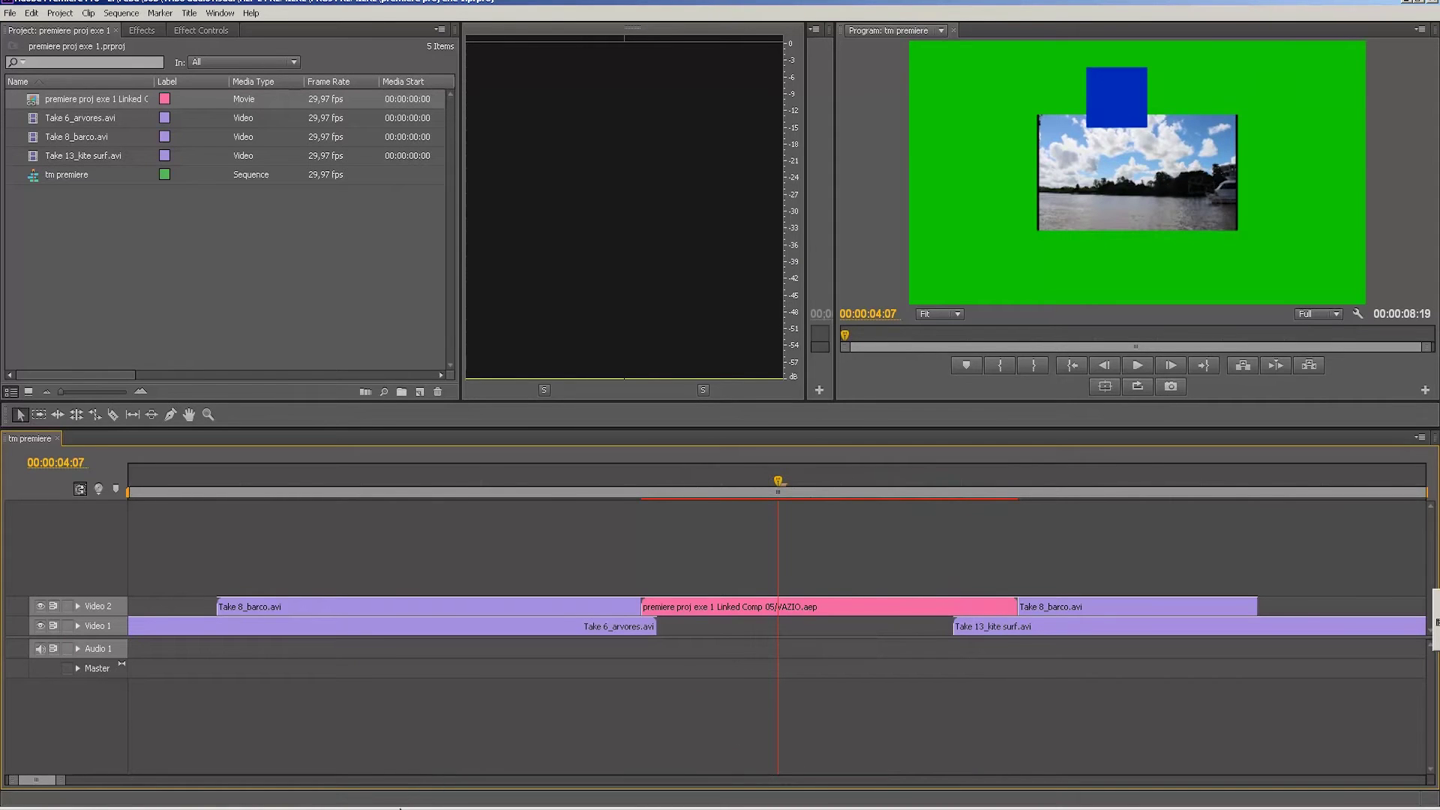
key(alt+Tab)
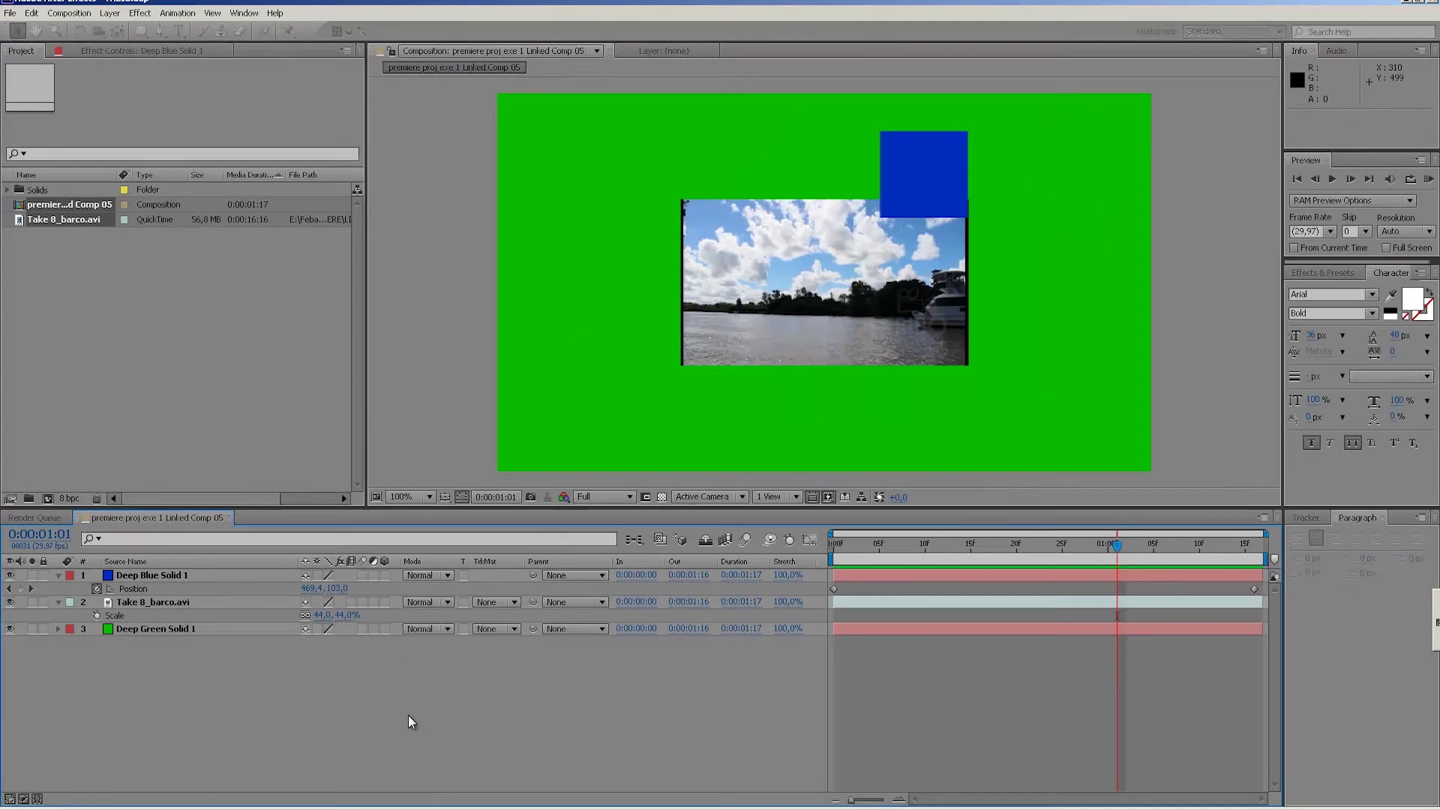
key(alt+Tab)
- Scrub the Premiere sequence to preview the blue square and zoom the timeline out twice
drag(739, 483, 863, 480)
key(minus)
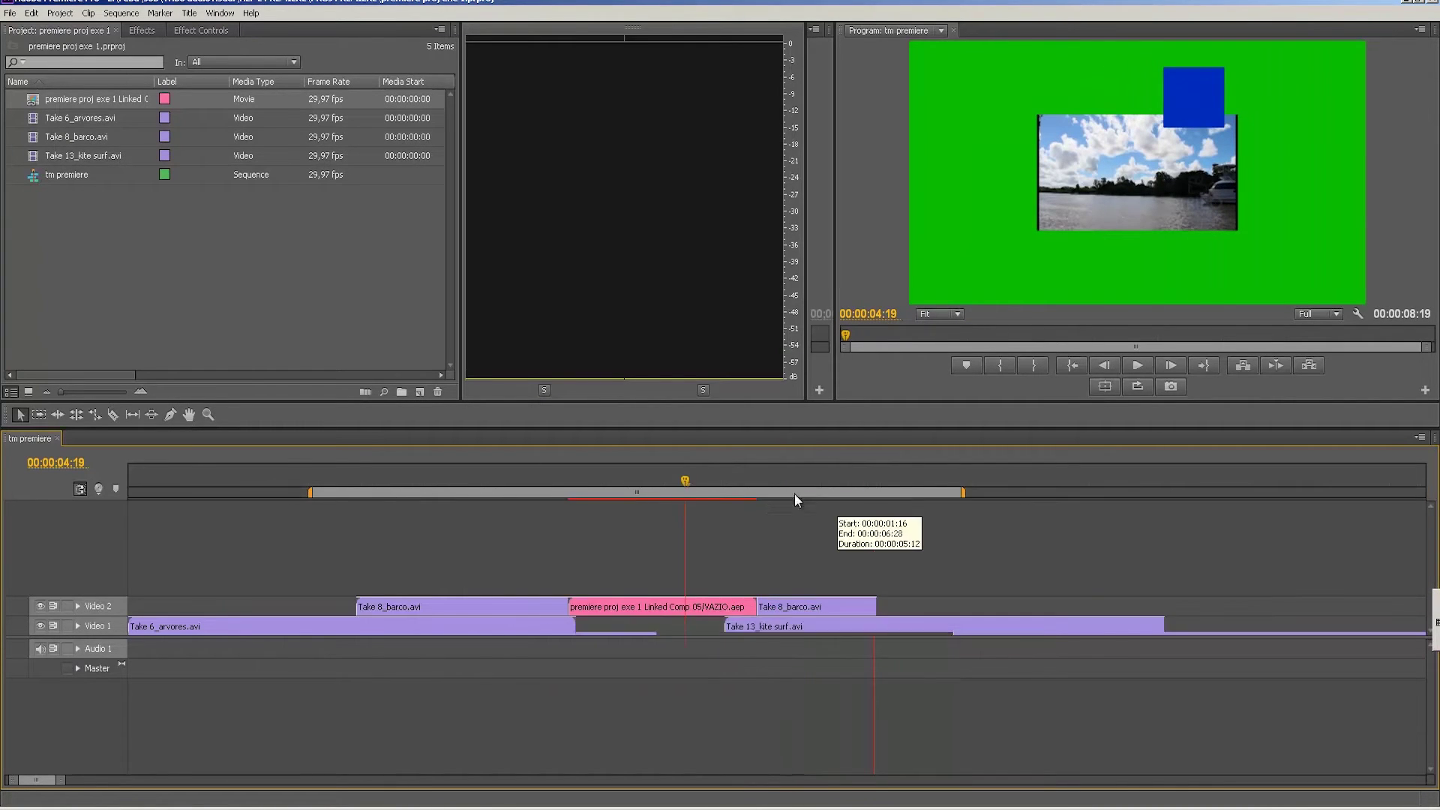
key(minus)
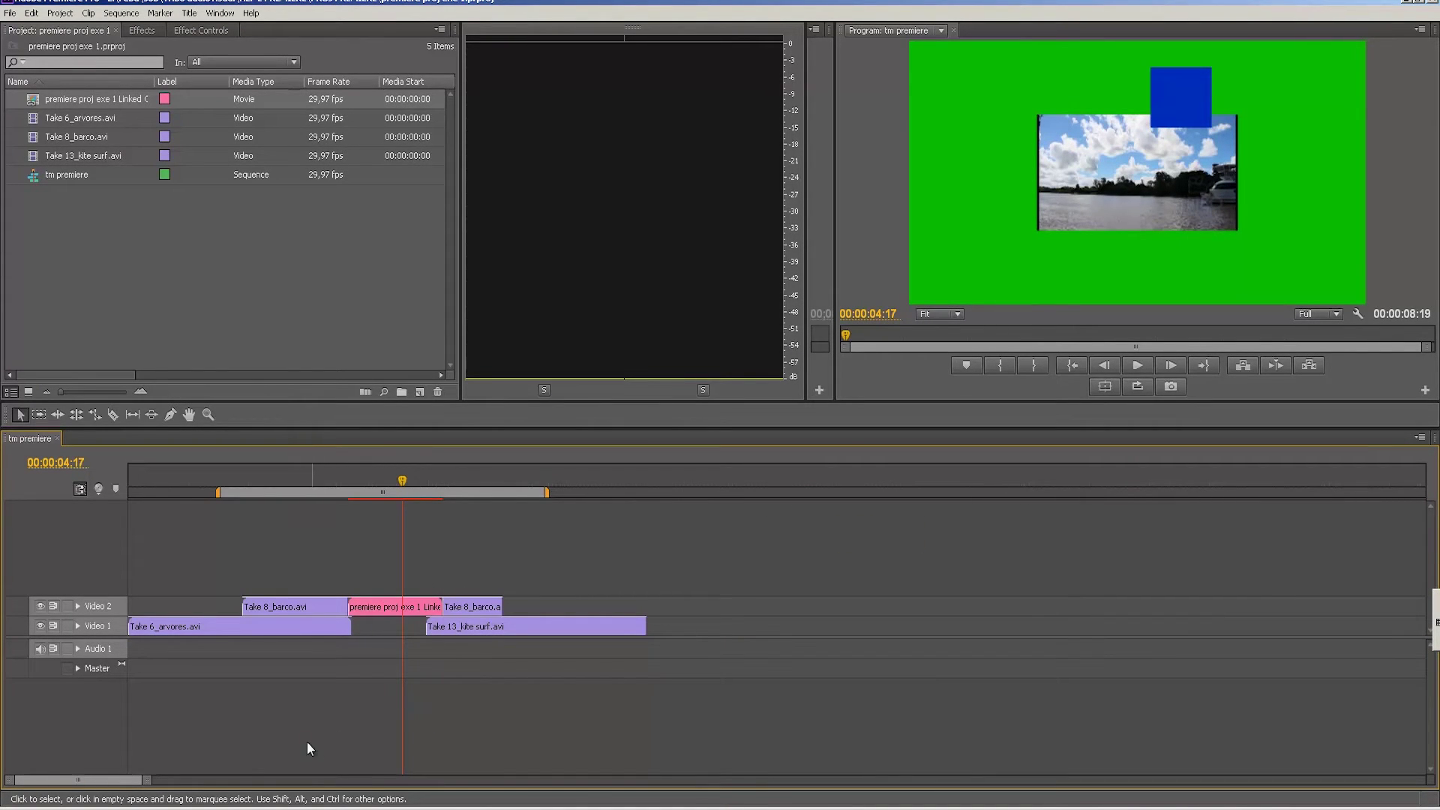
key(alt+Tab)
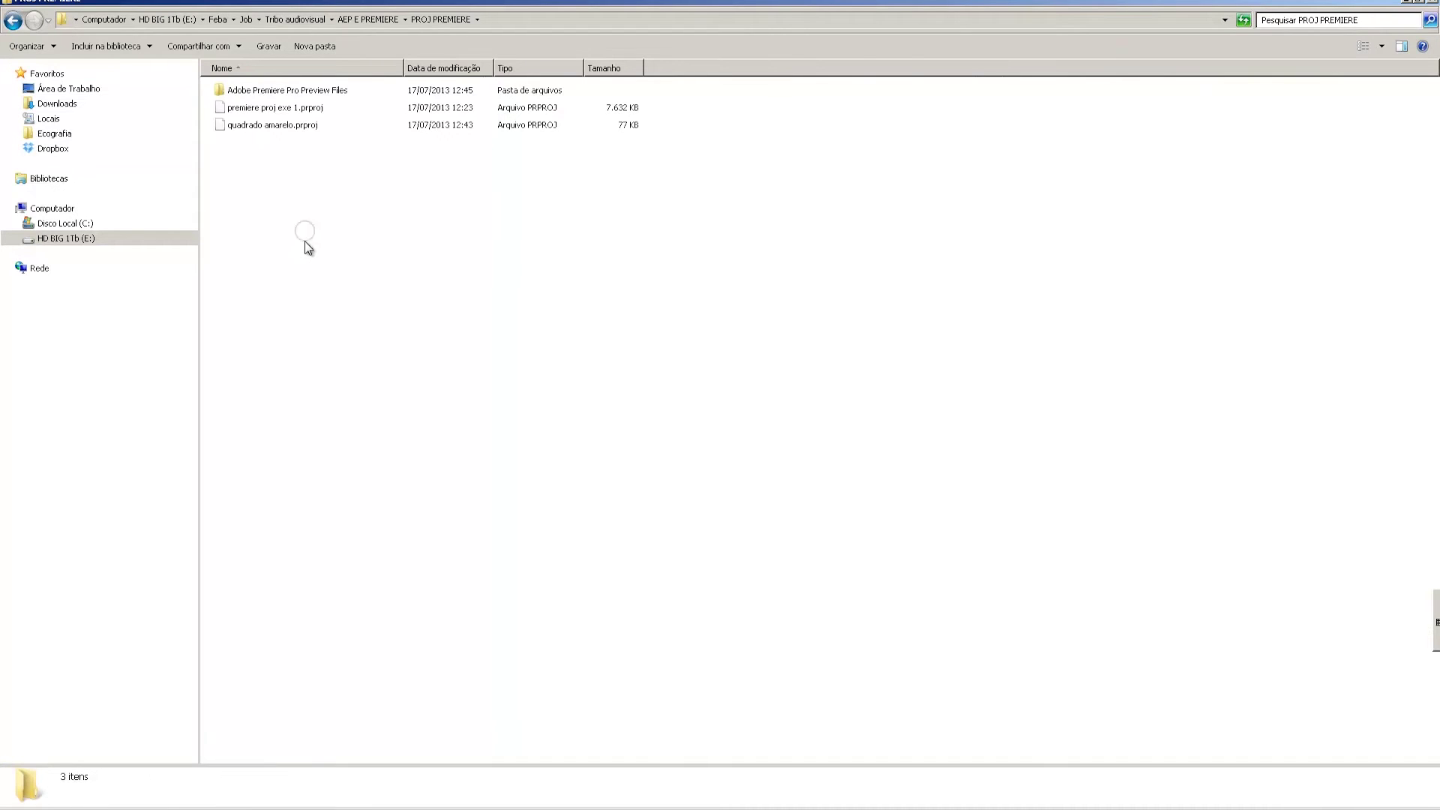
- Go up to AEP E PREMIERE and preview the para o psd clip in the media player
key(BackSpace)
key(Down)
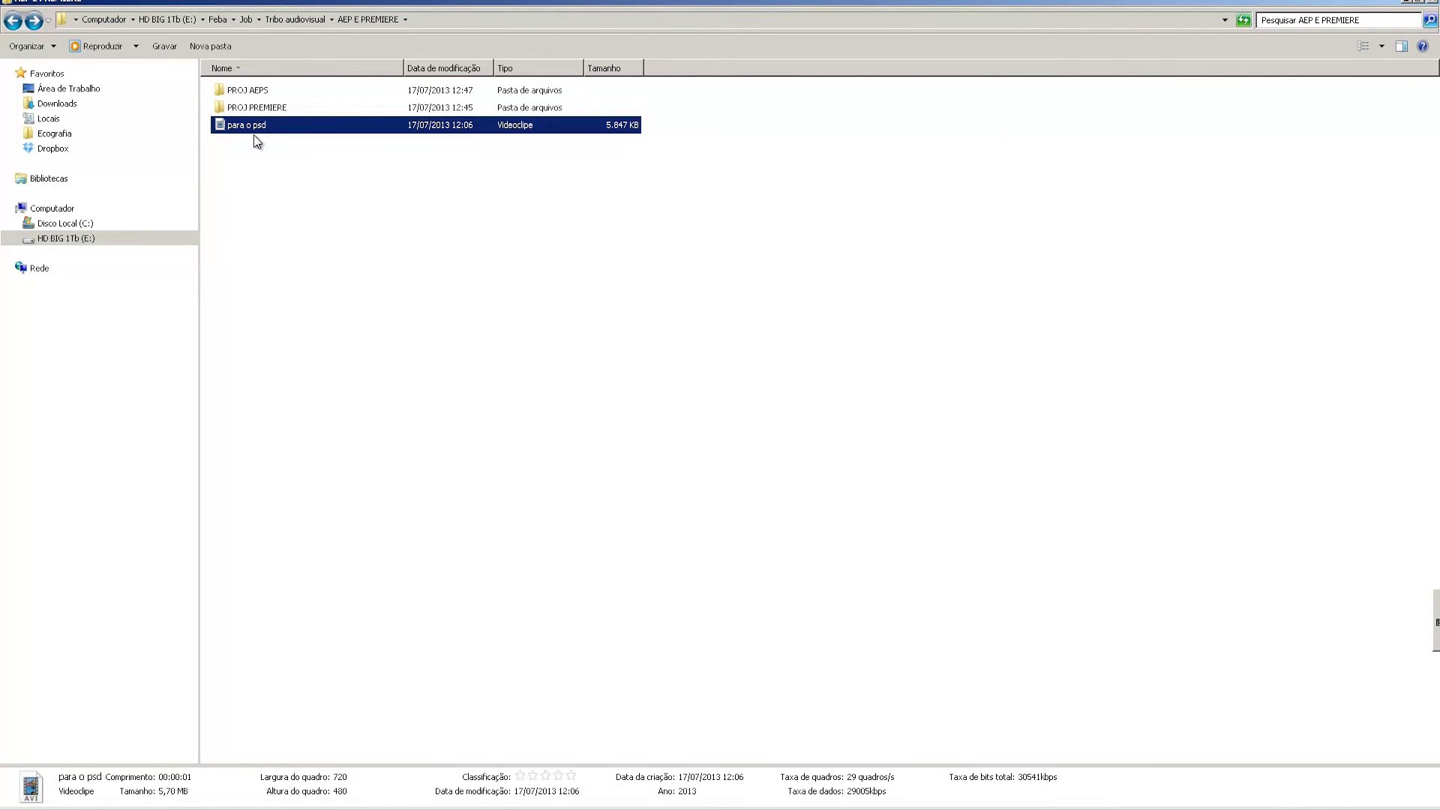
click(261, 159)
click(250, 128)
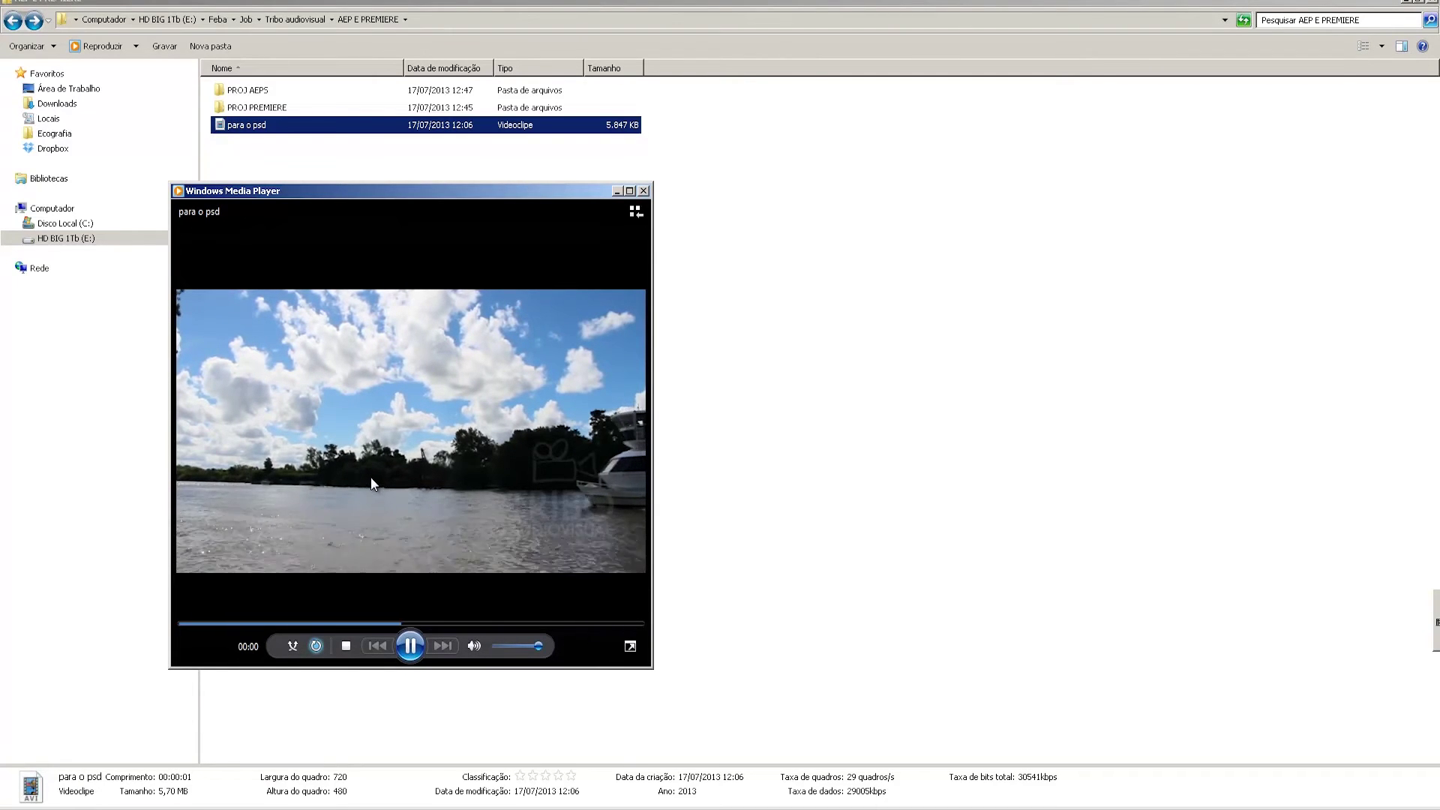
click(644, 191)
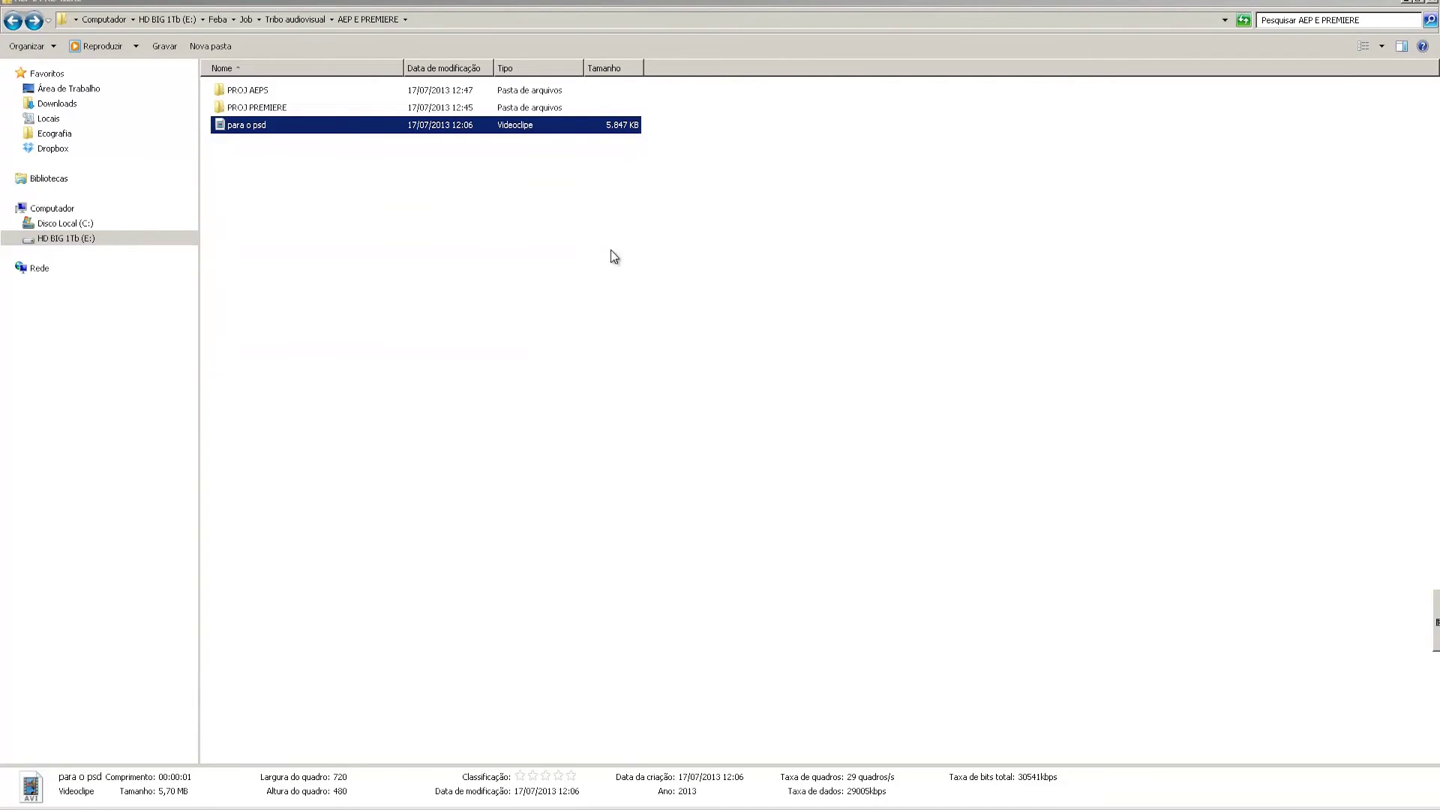
click(542, 364)
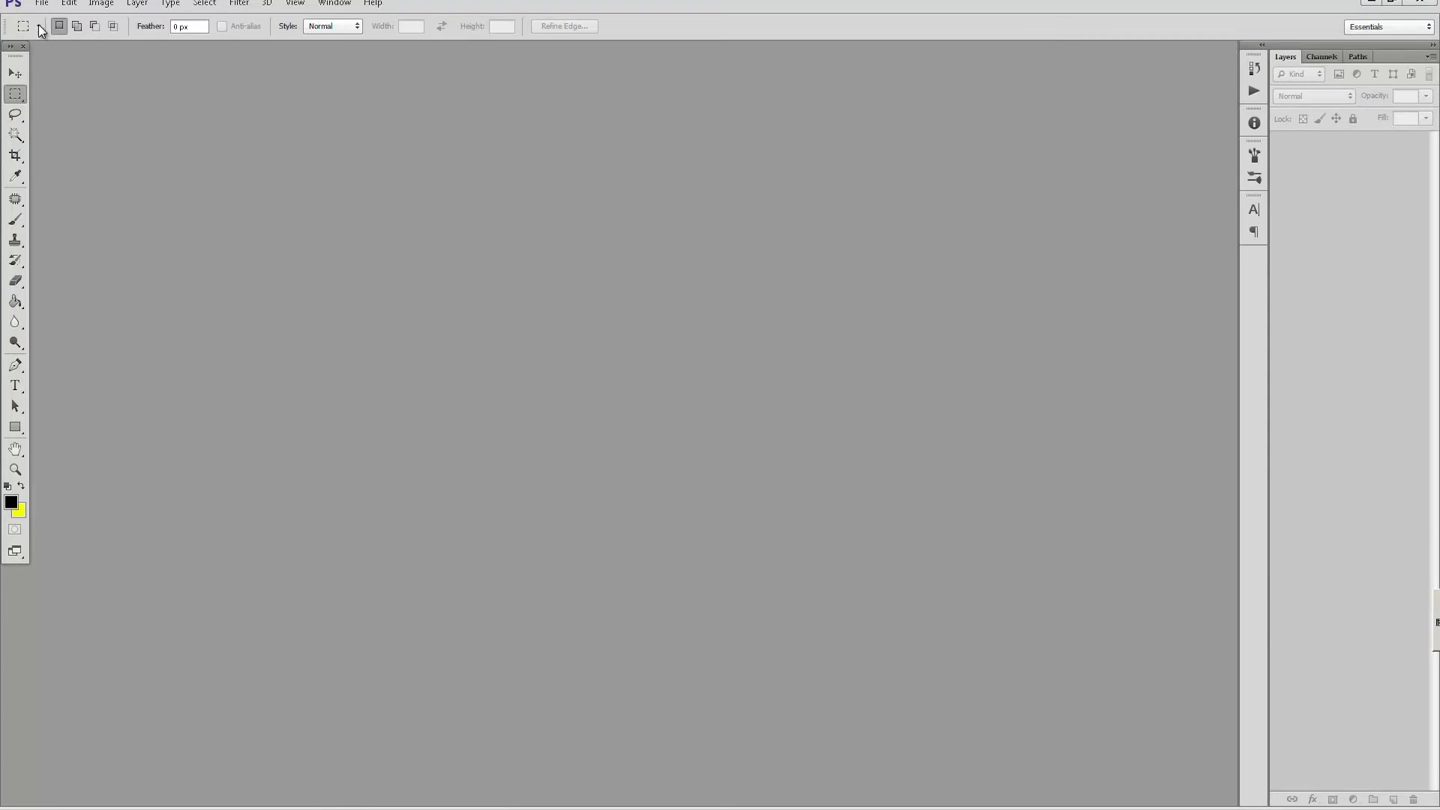
click(41, 3)
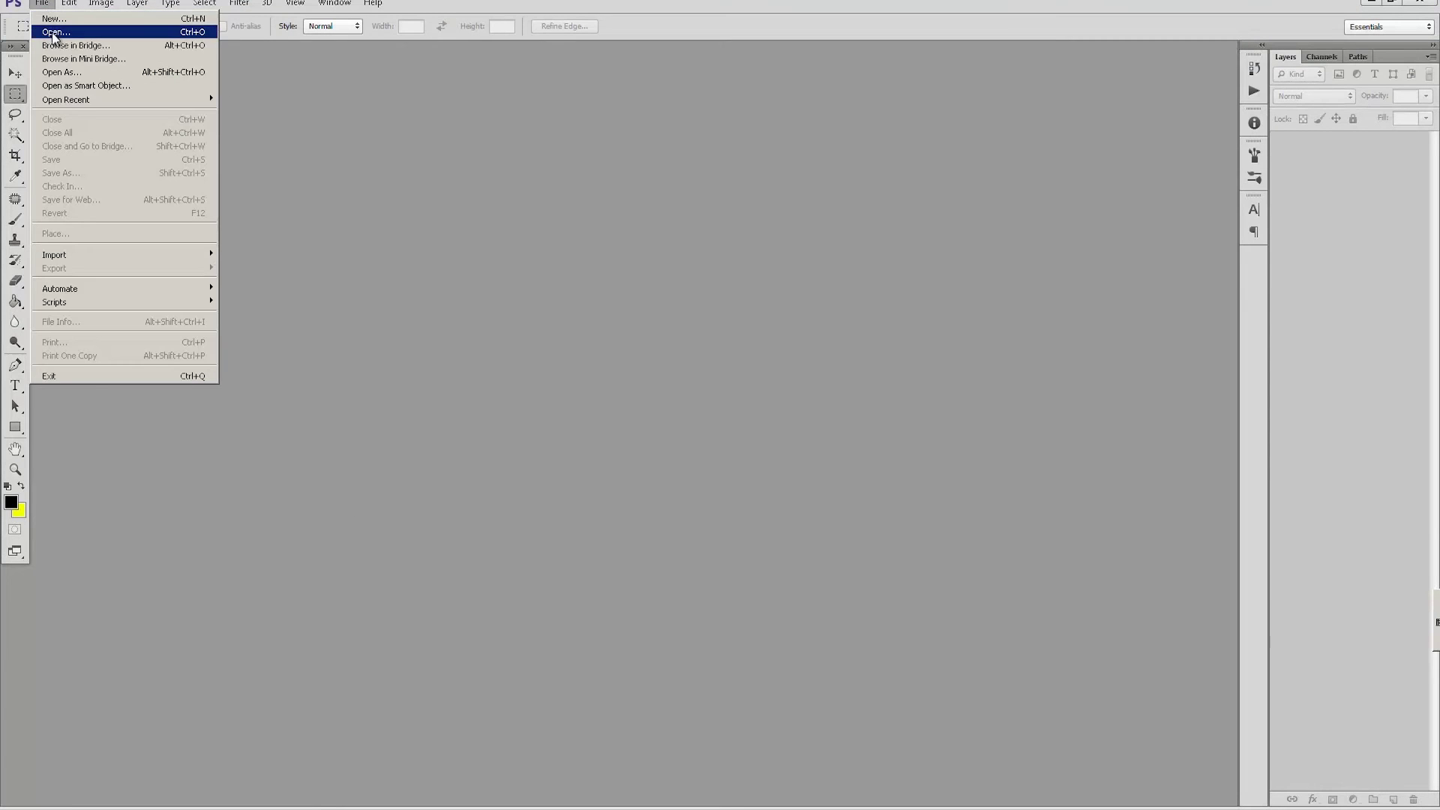
- Open para o psd in Photoshop, accept the pixel aspect ratio notice, and scrub its frames
click(57, 34)
click(138, 90)
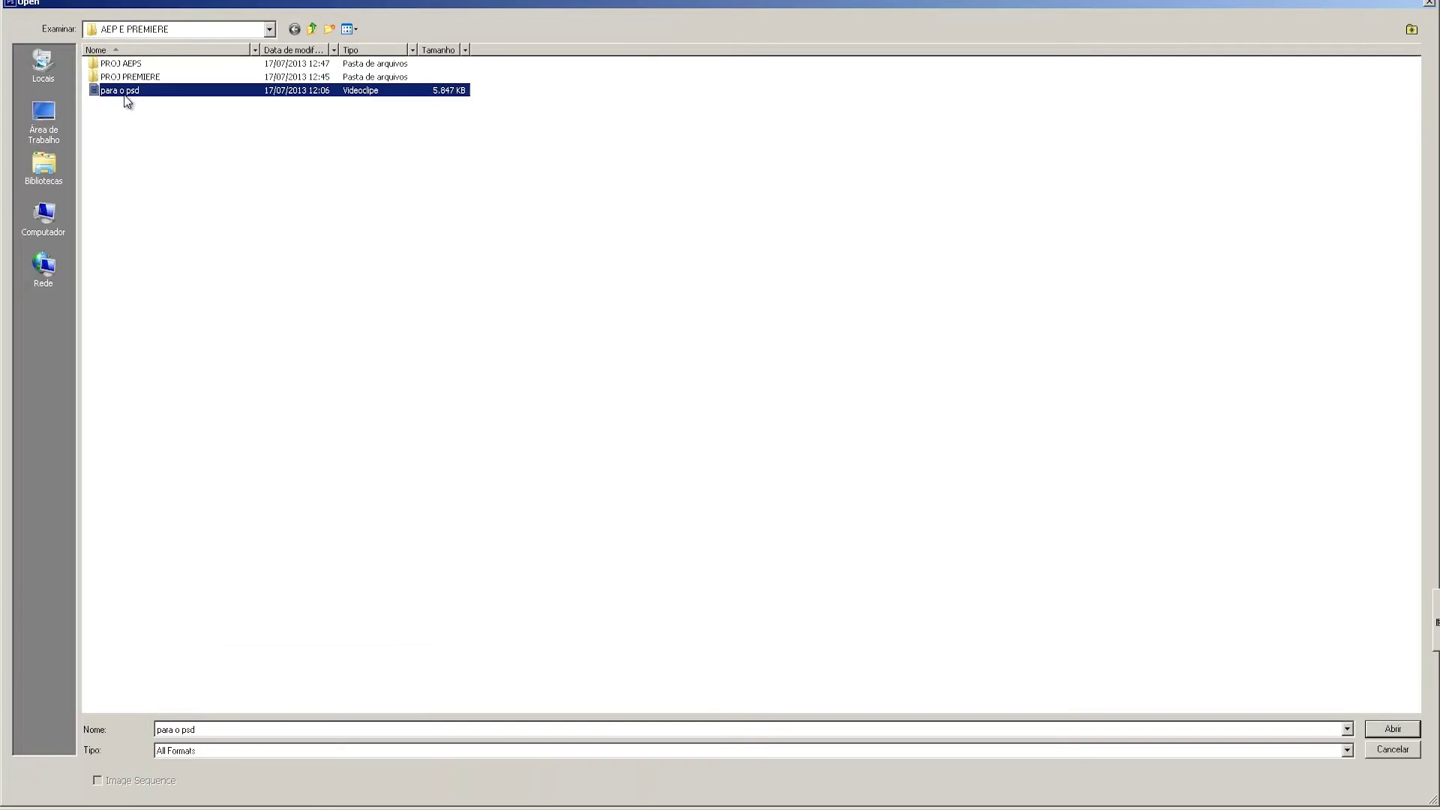
click(1390, 729)
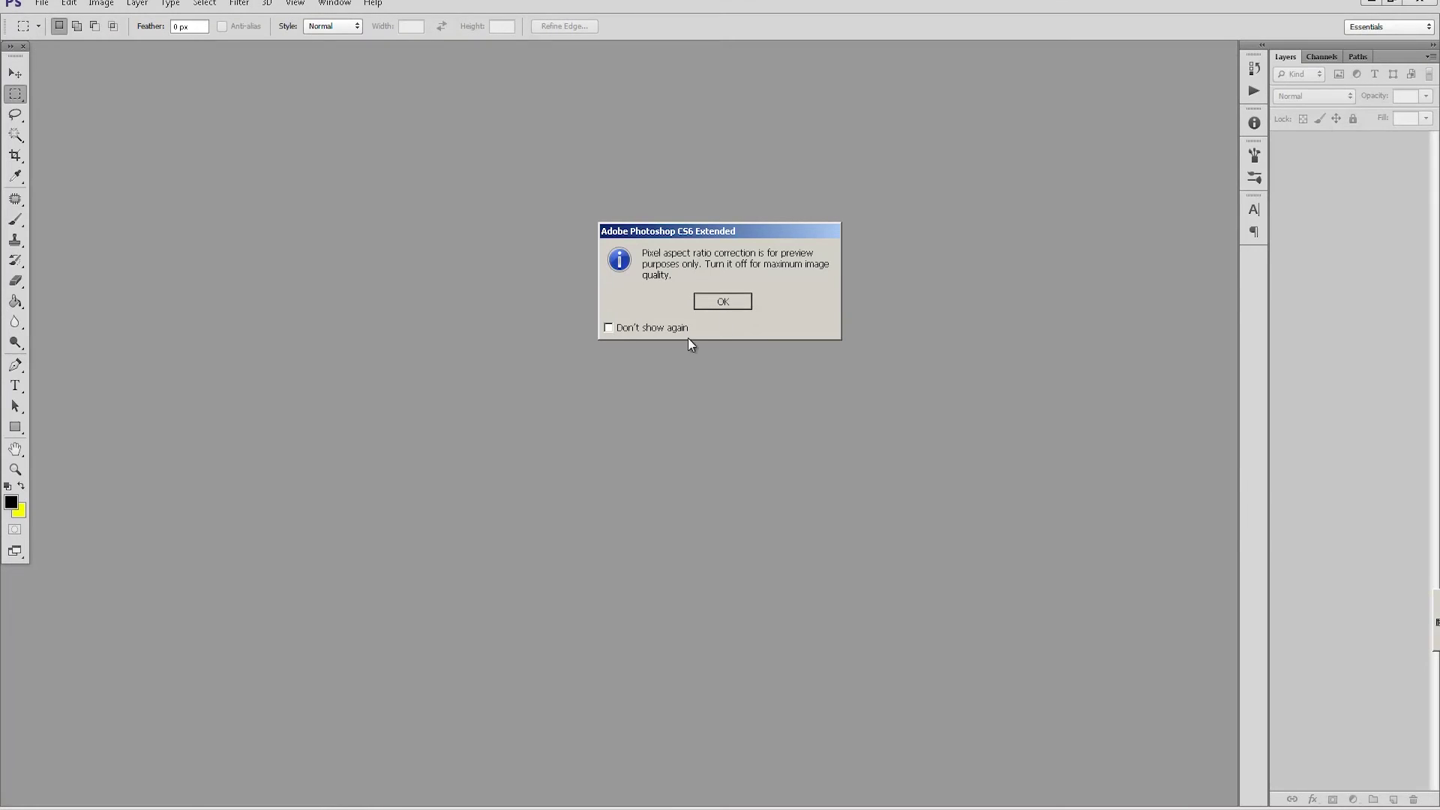
key(Return)
mouse_move(208, 597)
mouse_down()
mouse_move(612, 569)
mouse_move(599, 571)
mouse_up()
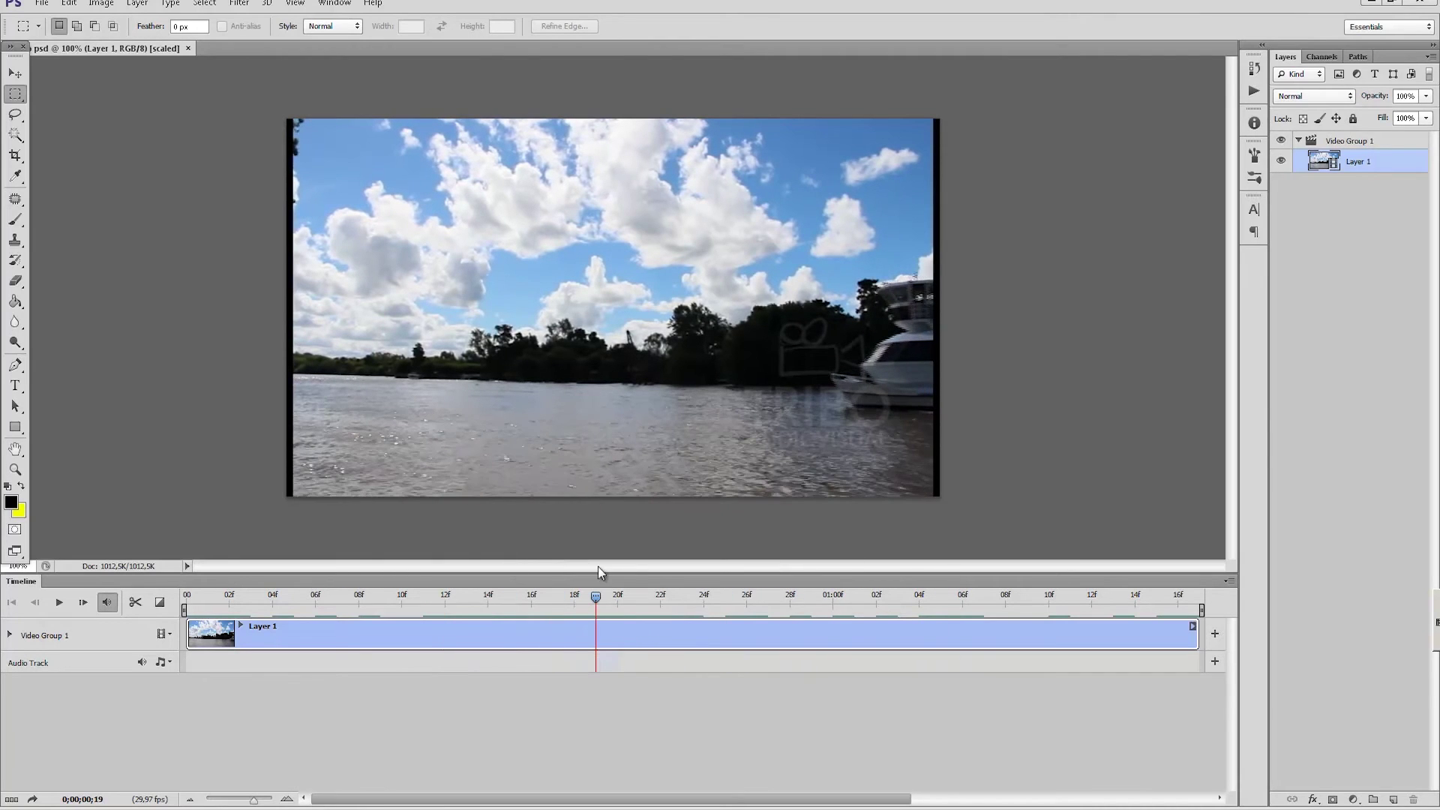
- Add Layer 2 above Video Group 1 and brush a black fish outline over the clouds
click(1299, 140)
click(1324, 149)
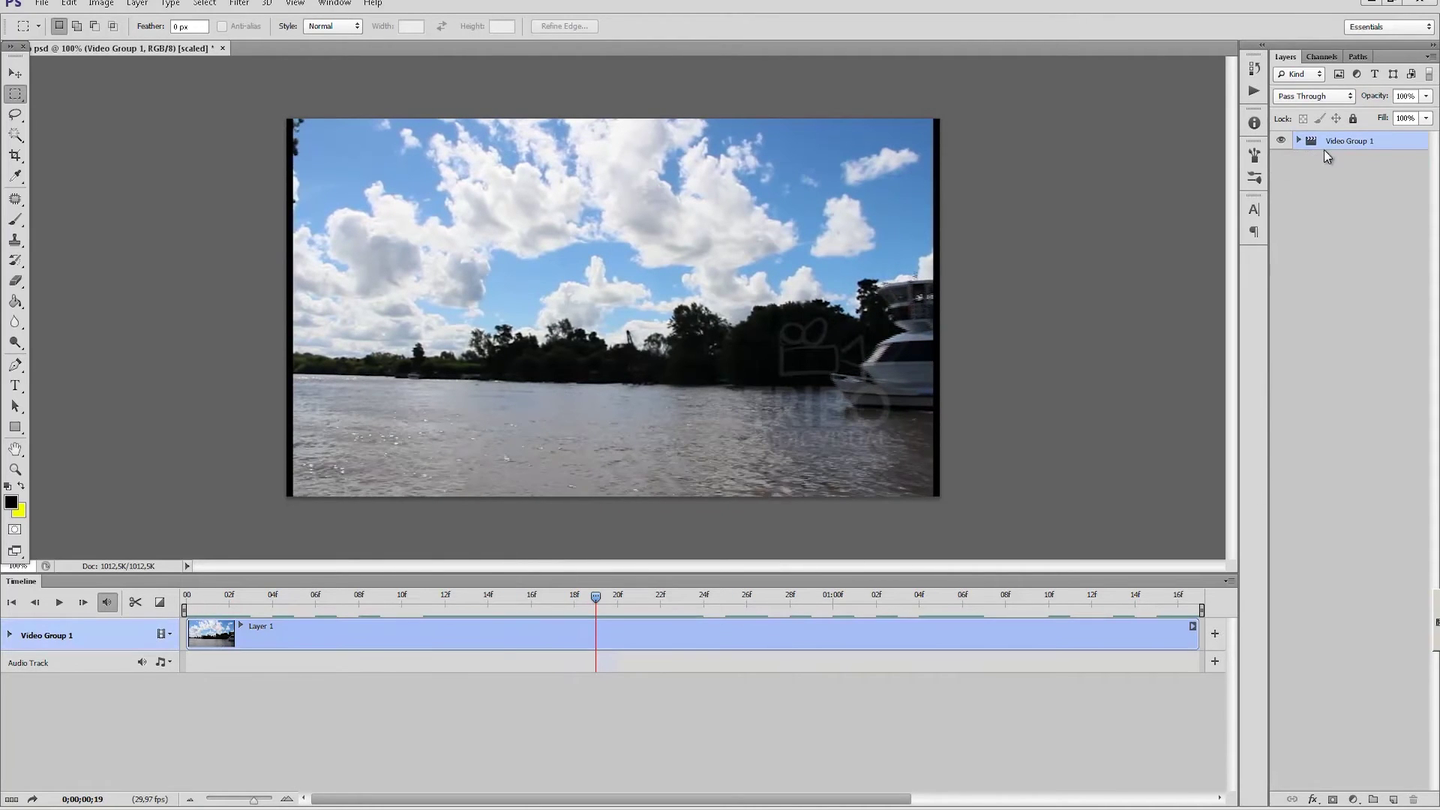
click(1393, 799)
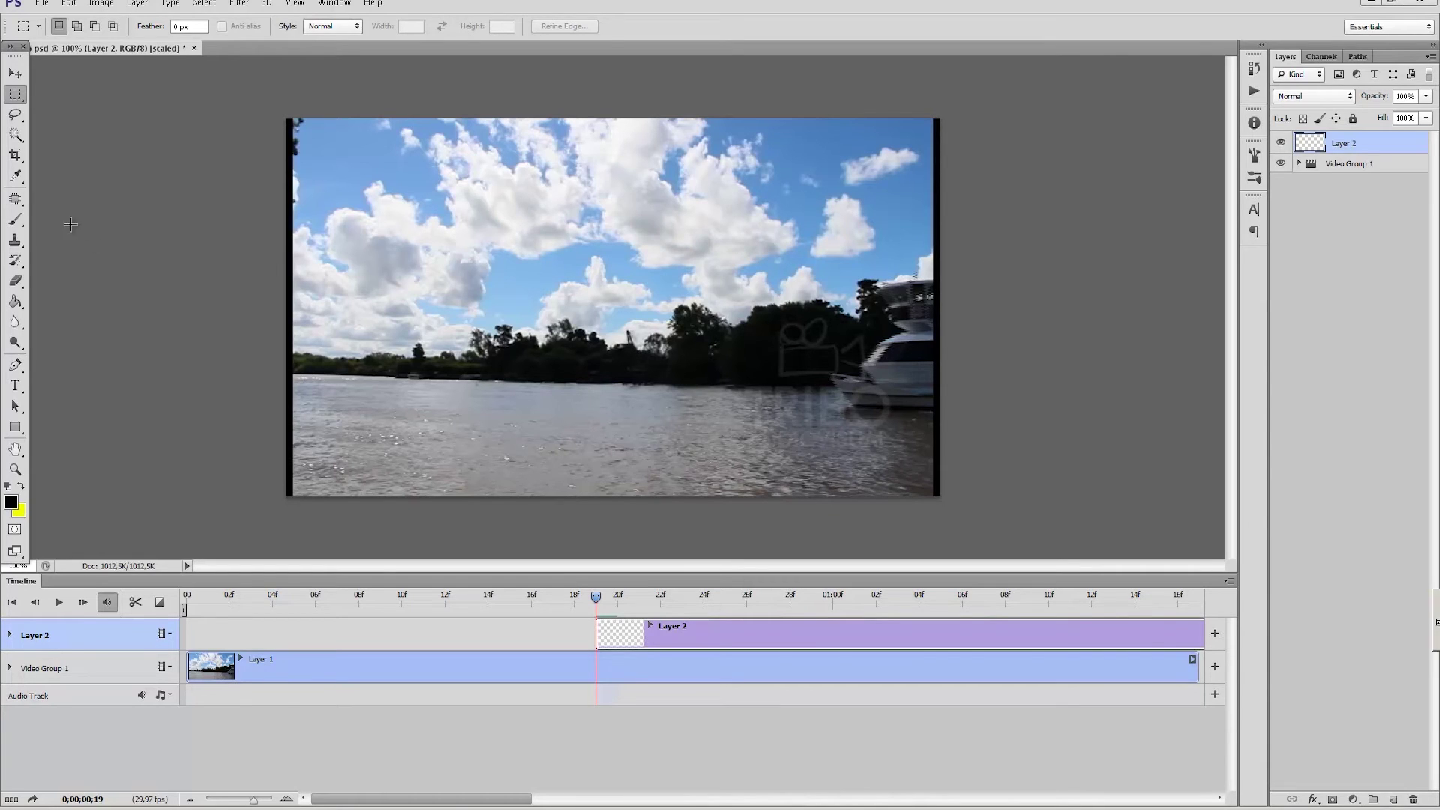
key(b)
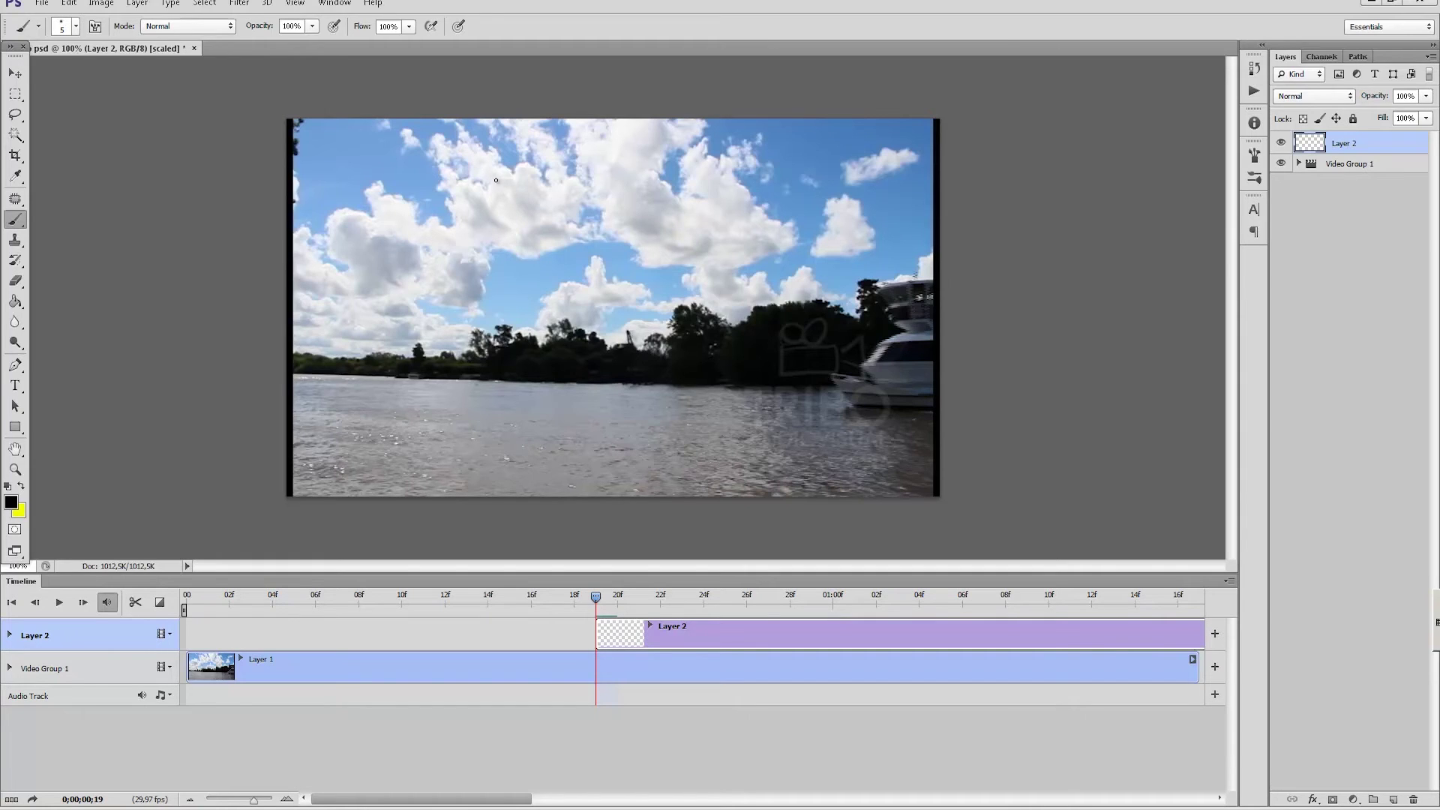
drag(469, 236, 539, 245)
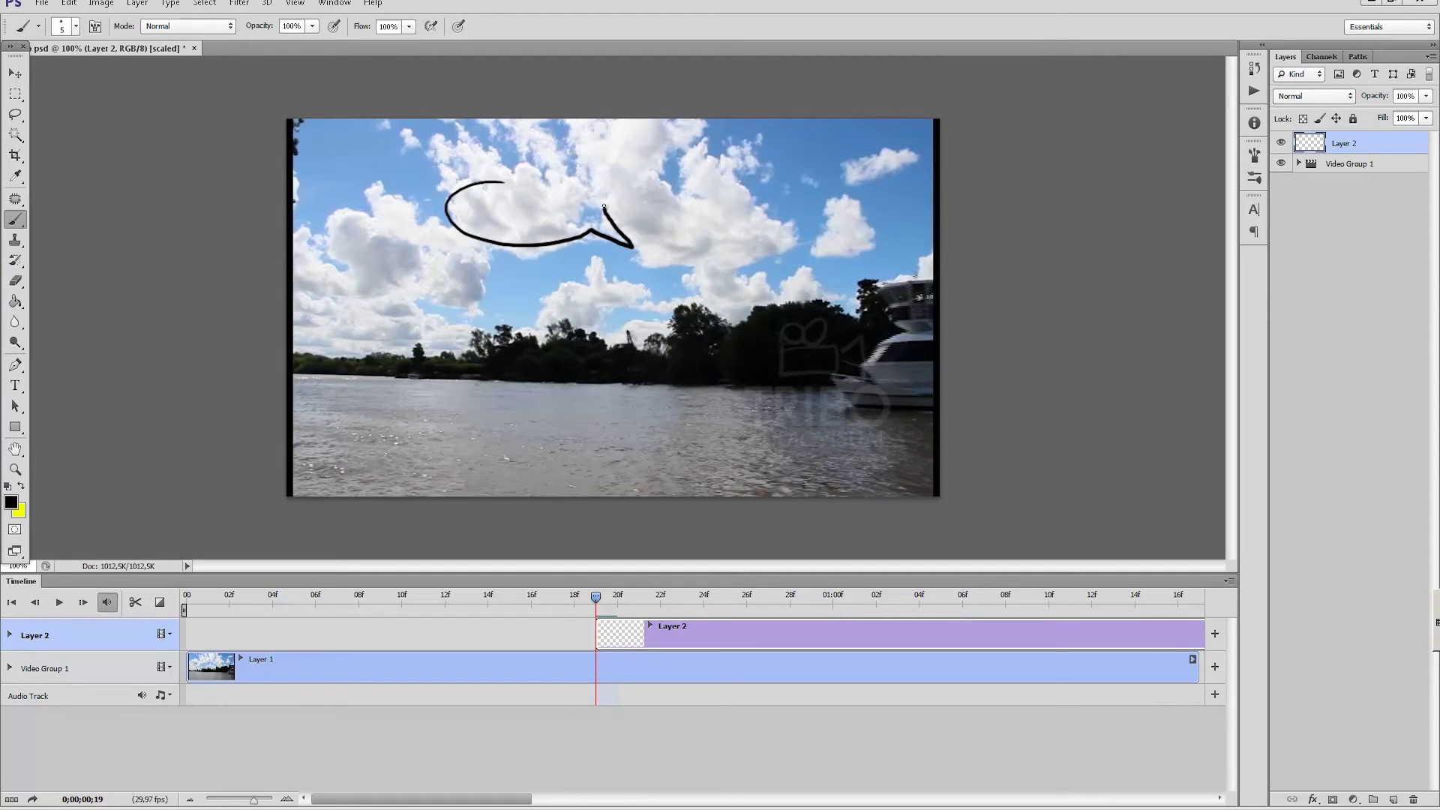
drag(576, 198, 532, 186)
click(15, 300)
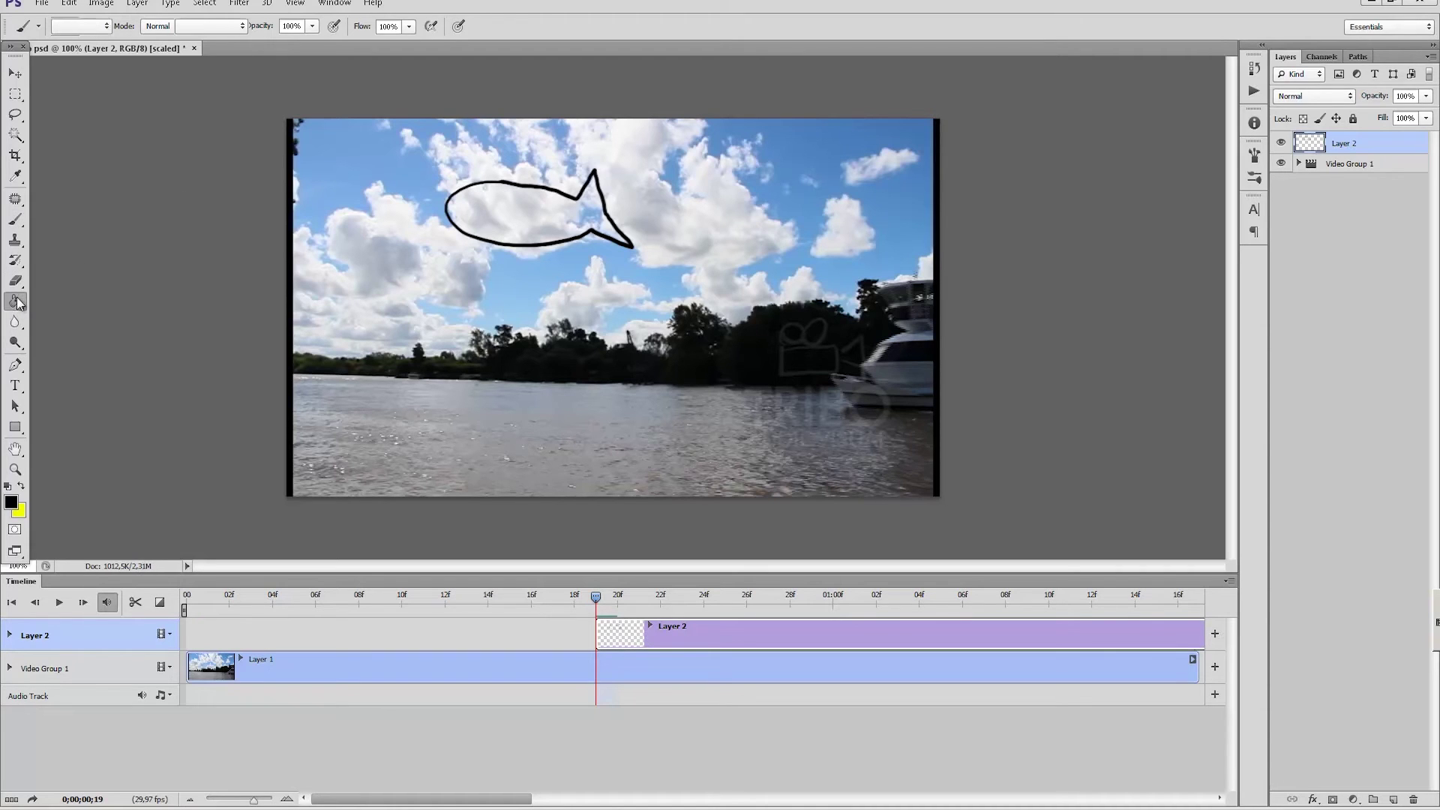
- Fill the fish outline with solid black and shift it right and down
click(480, 214)
key(v)
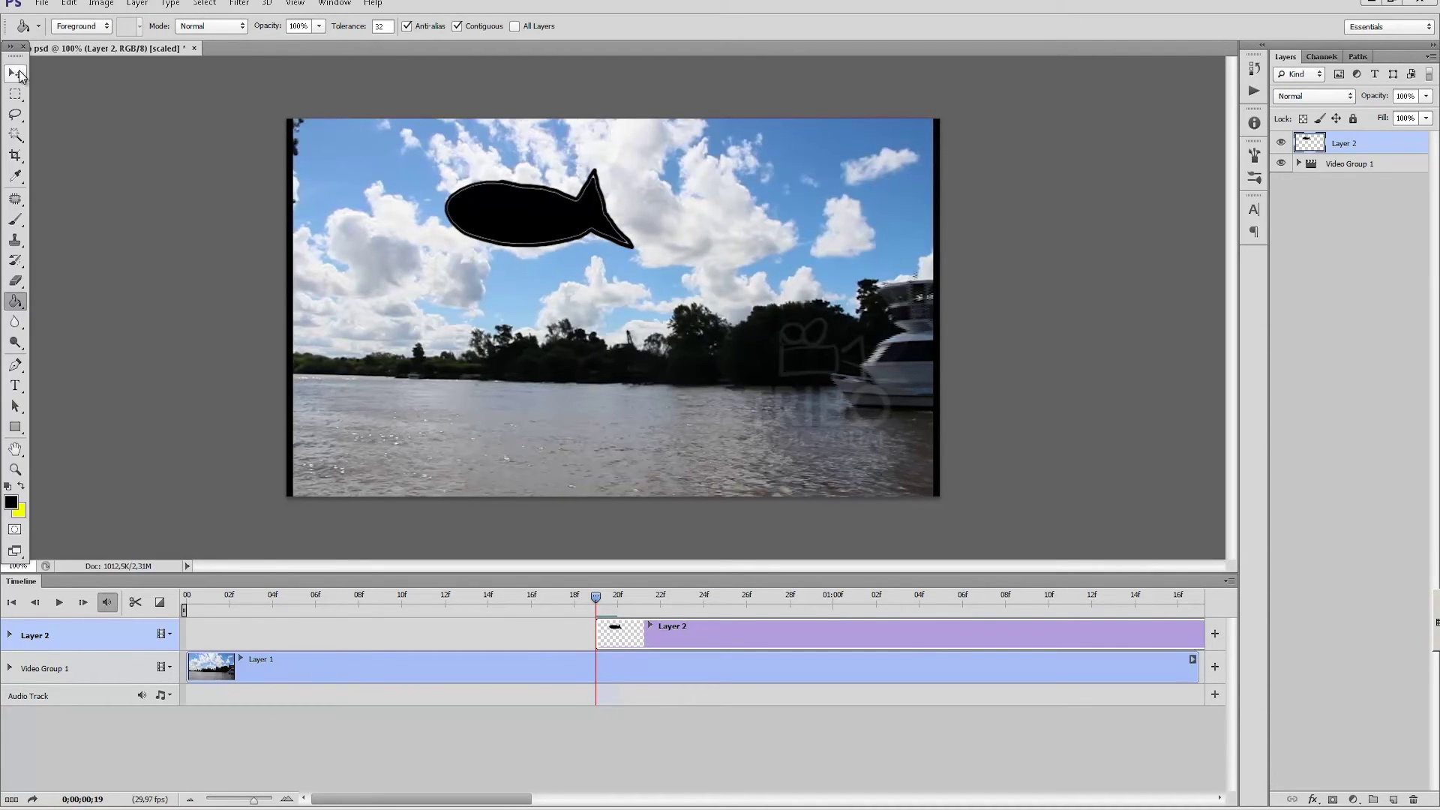
mouse_move(500, 209)
mouse_down()
mouse_move(583, 234)
mouse_move(588, 219)
mouse_up()
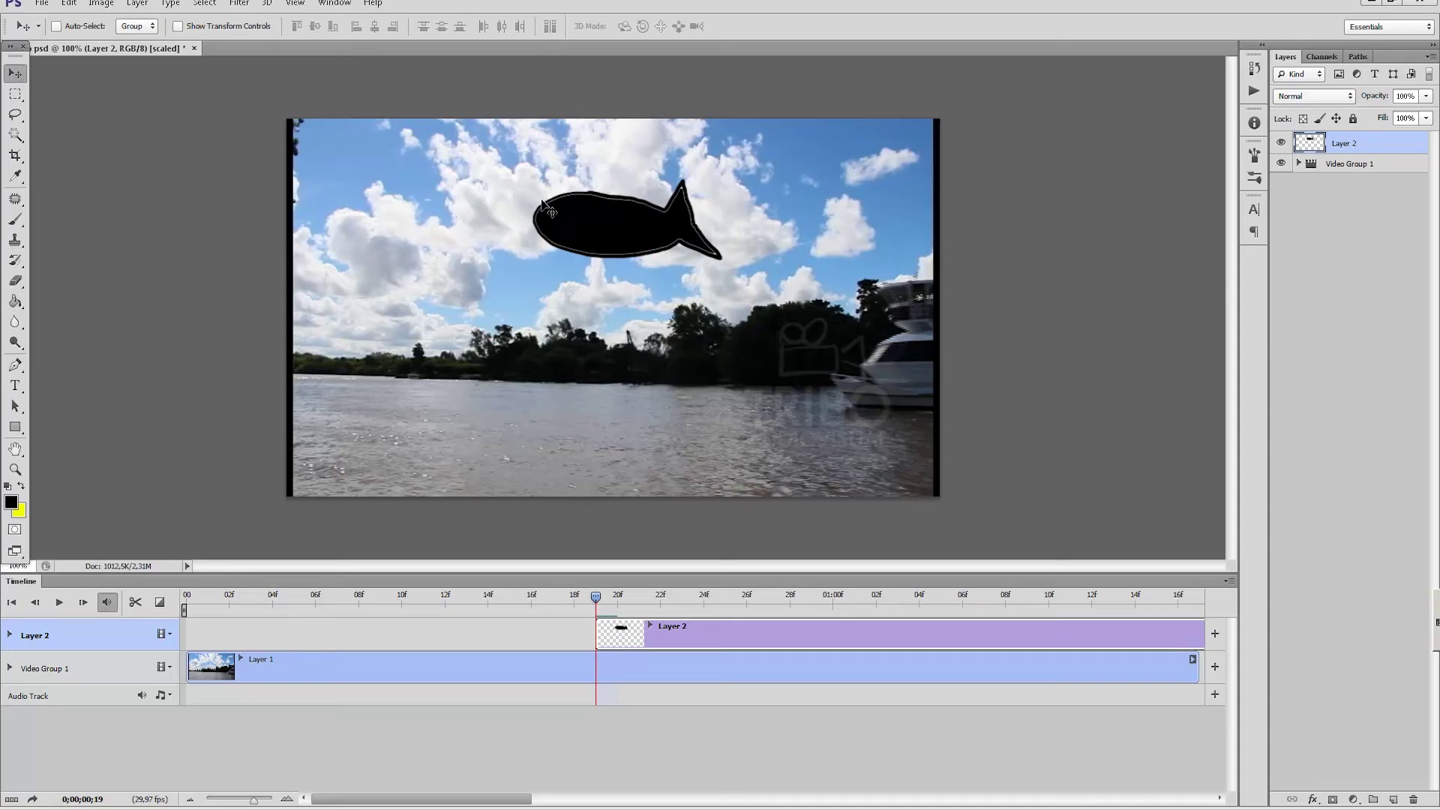
- Paint propeller strokes above the fish and thicken its top edge with a size-30 brush
key(b)
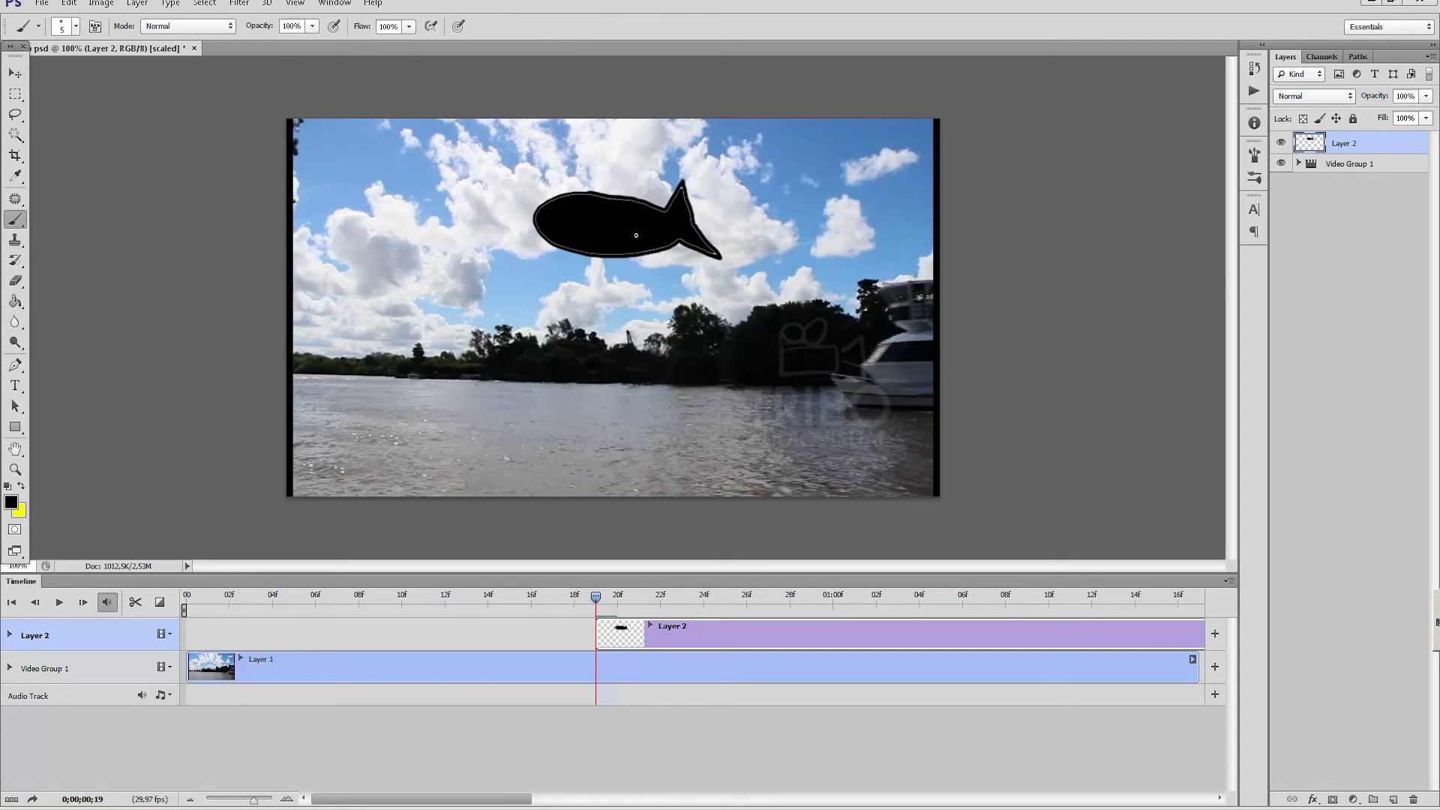
drag(611, 164, 550, 150)
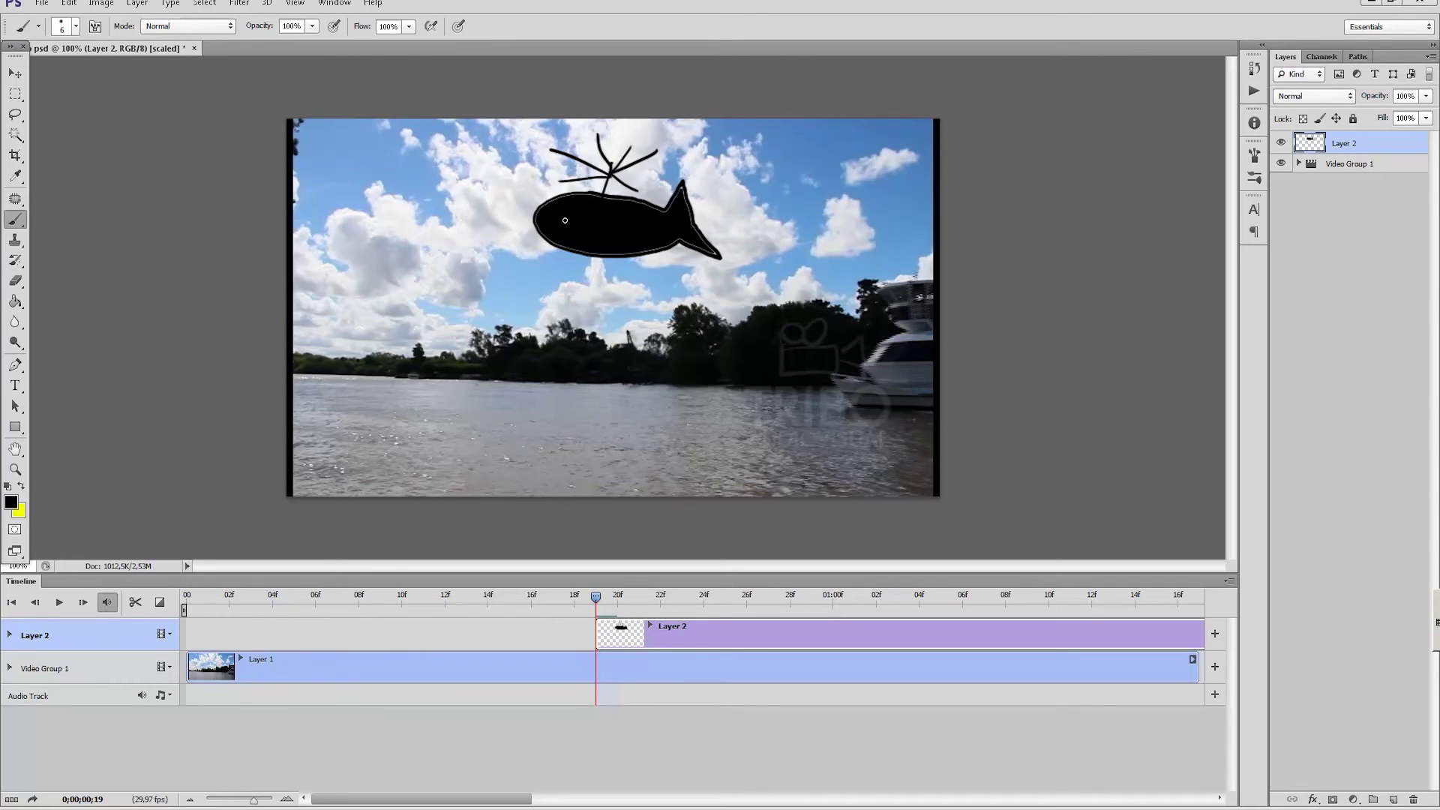
key(bracketright)
mouse_move(548, 230)
mouse_down()
mouse_move(688, 202)
mouse_move(550, 231)
mouse_up()
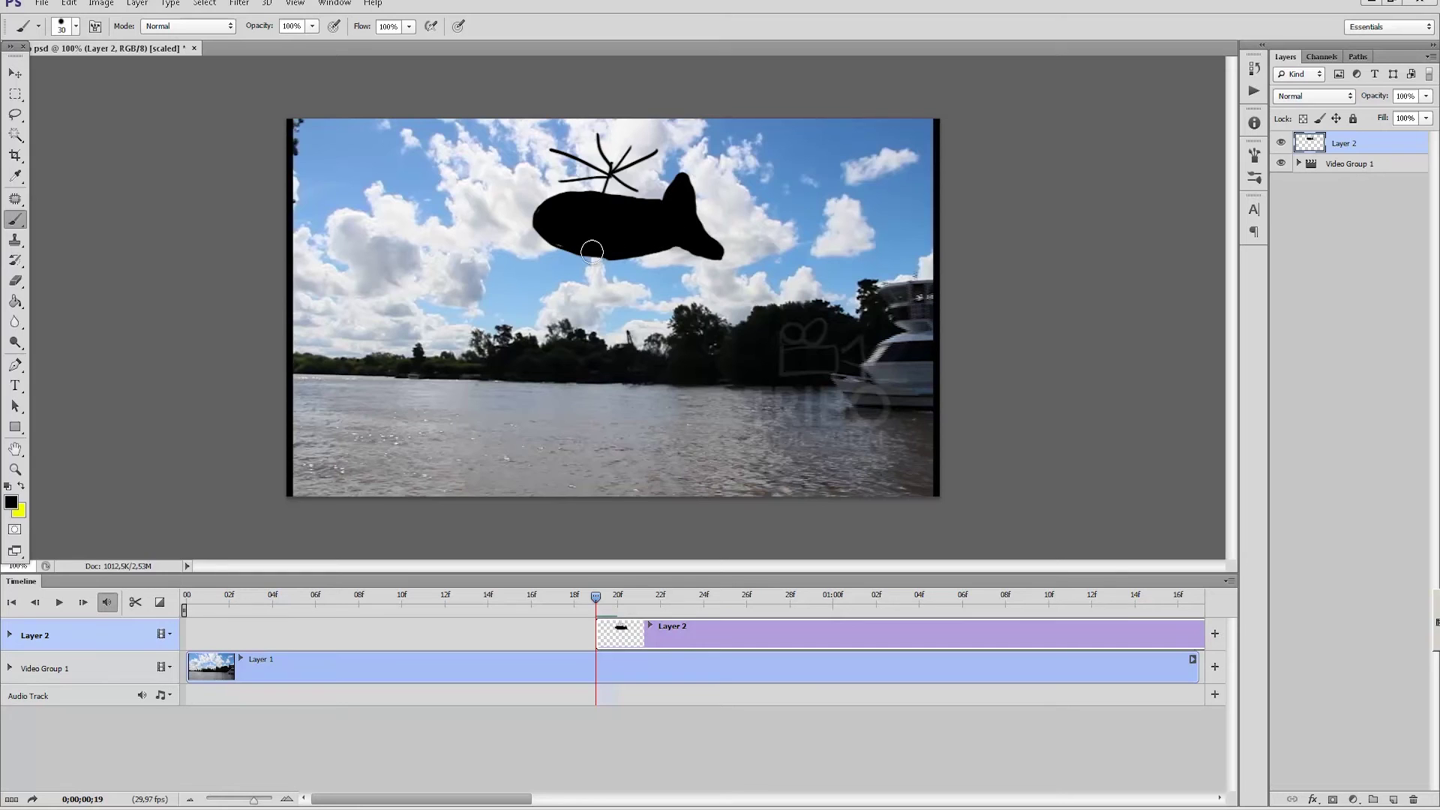
click(15, 73)
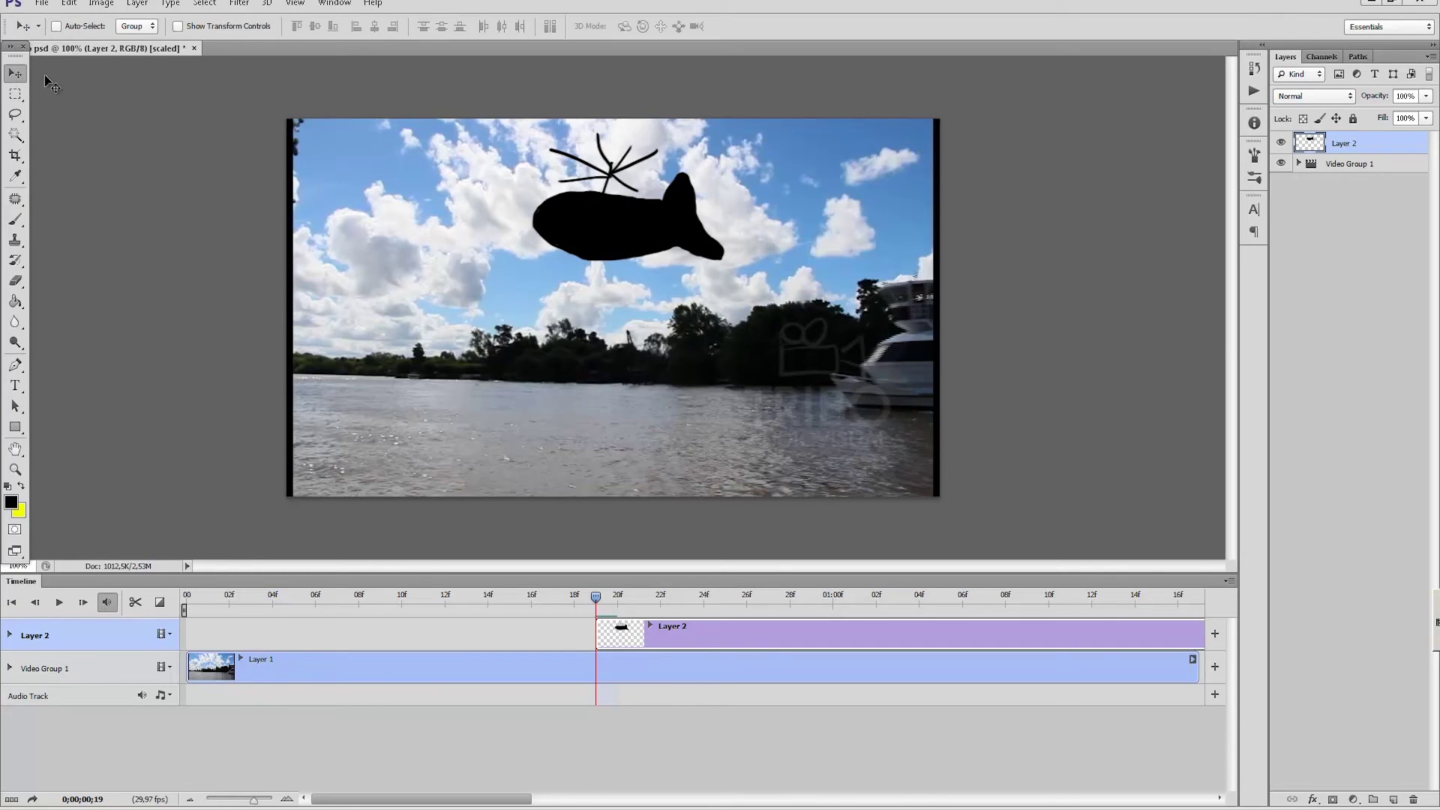
- Give Layer 2 a Bevel & Emboss layer style with an adjusted bevel size
right_click(1307, 142)
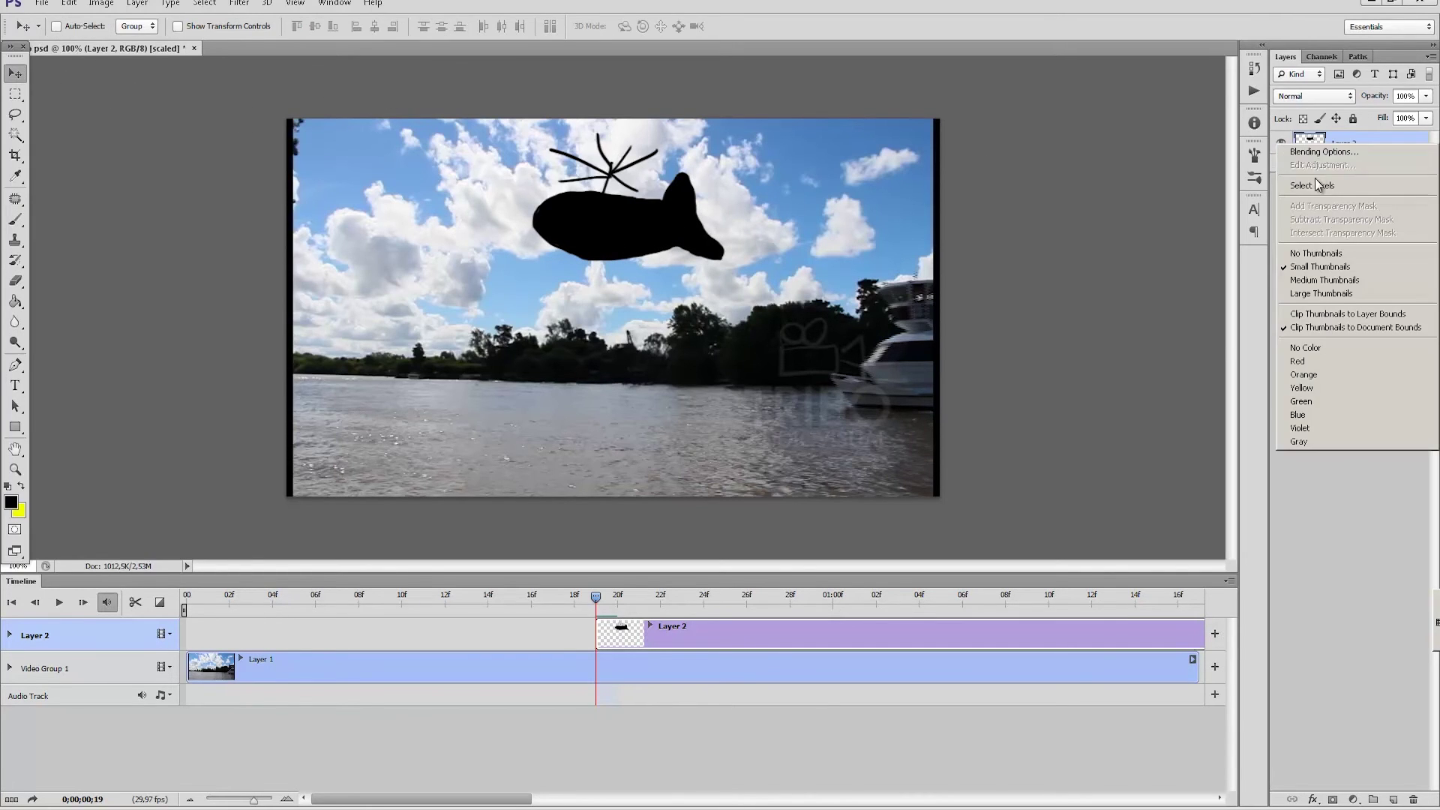
click(1313, 152)
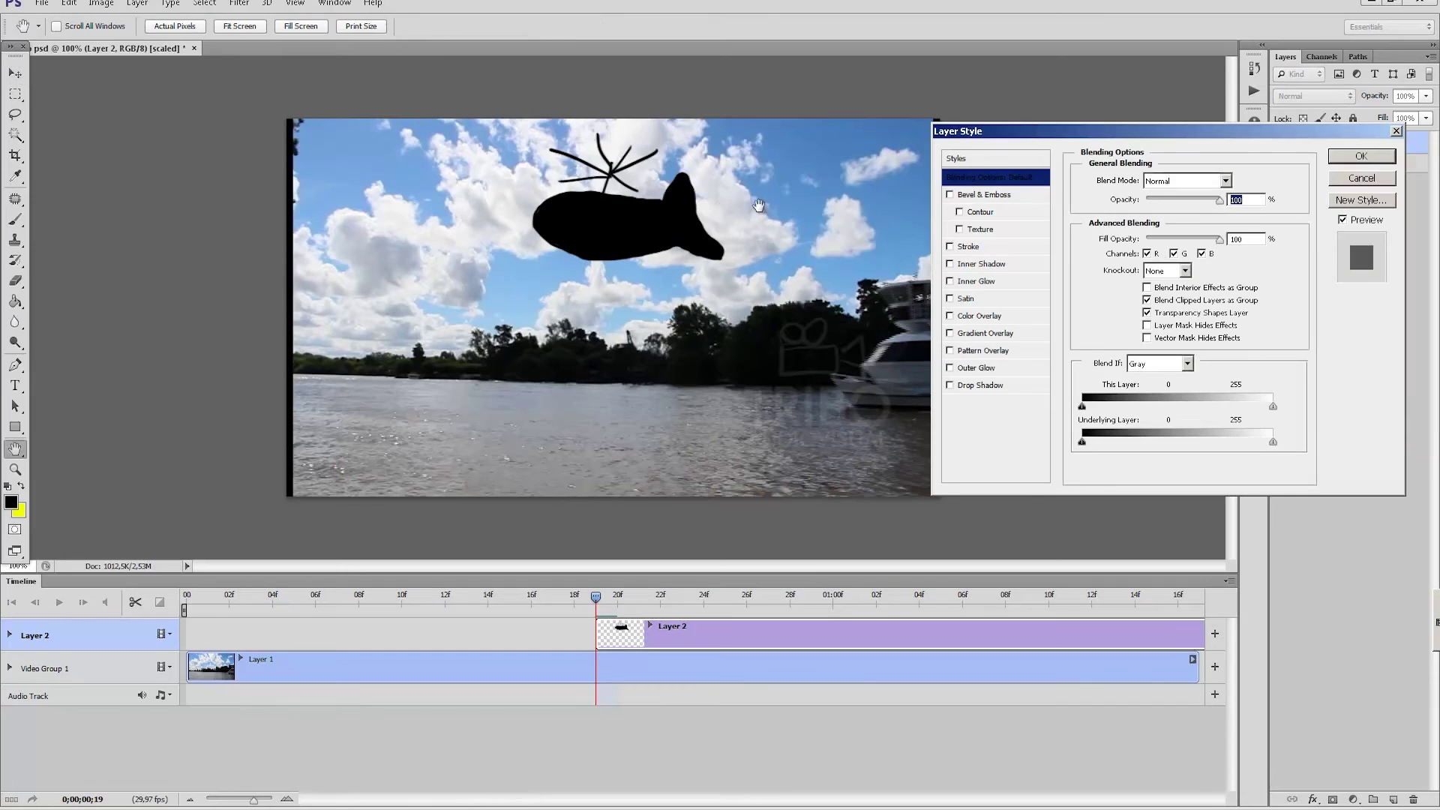
click(968, 197)
drag(1143, 253, 1146, 258)
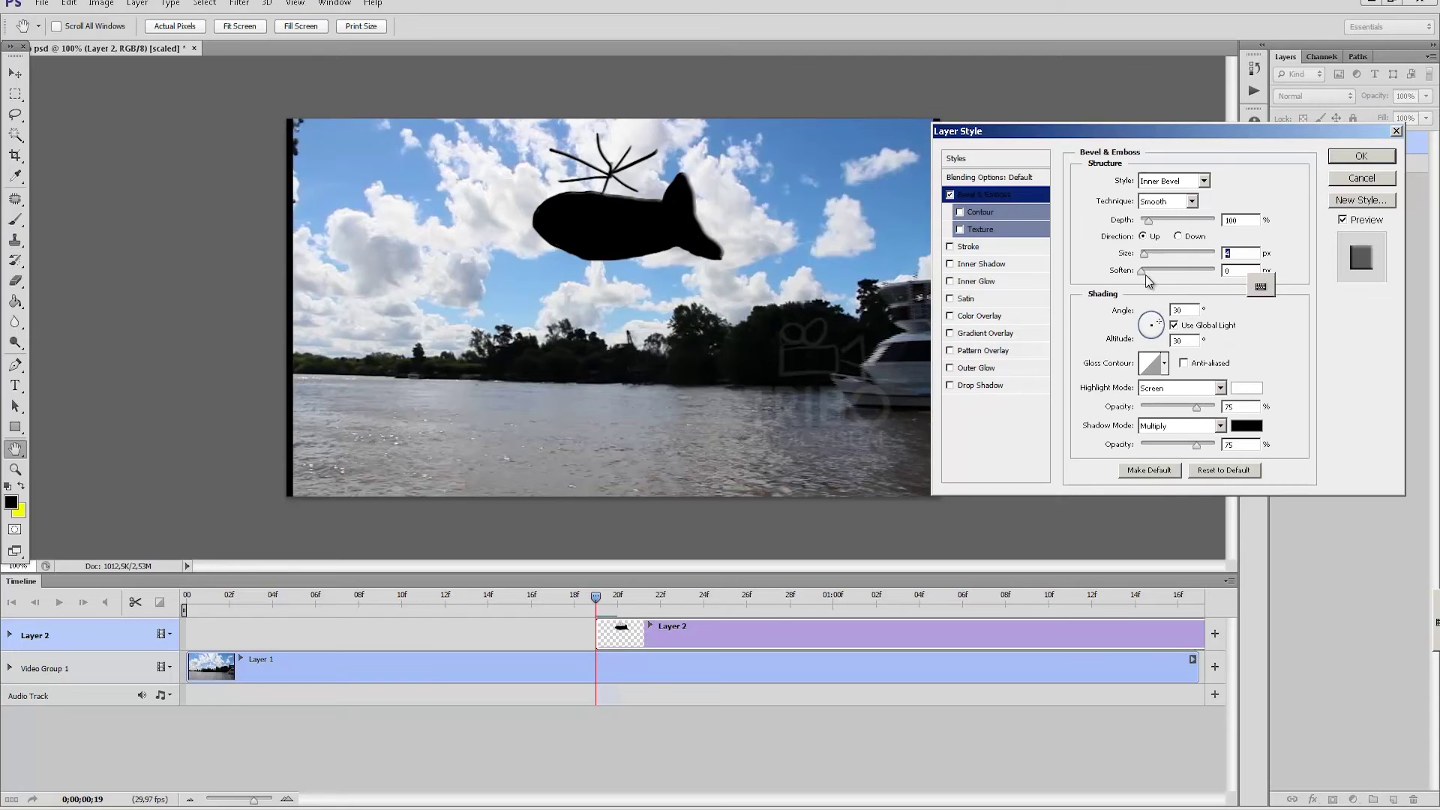
key(Return)
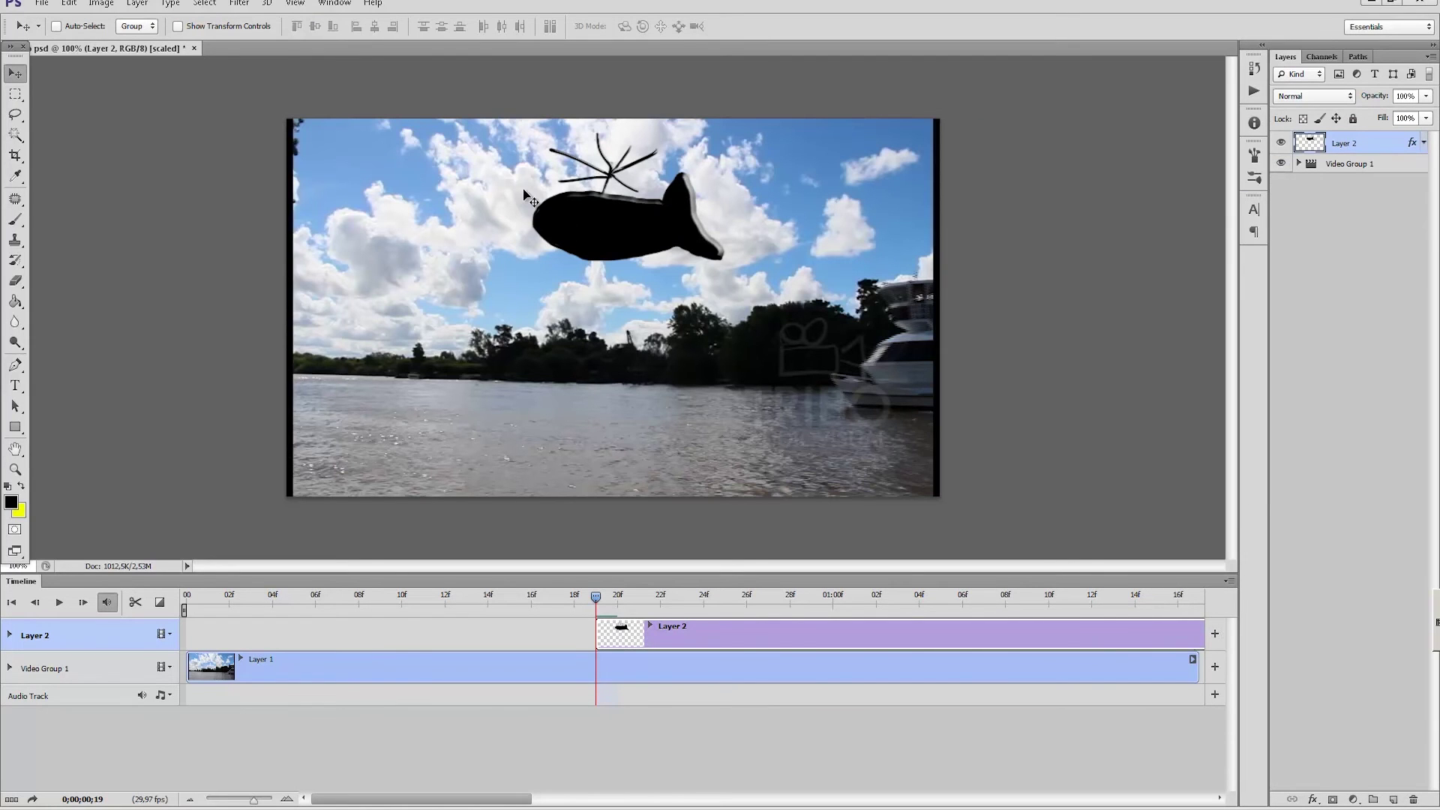
- Zoom to 200% and erase a round and a rectangular window into the aircraft body
key(ctrl+plus)
scroll(528, 198, up, 3)
scroll(533, 225, up, 2)
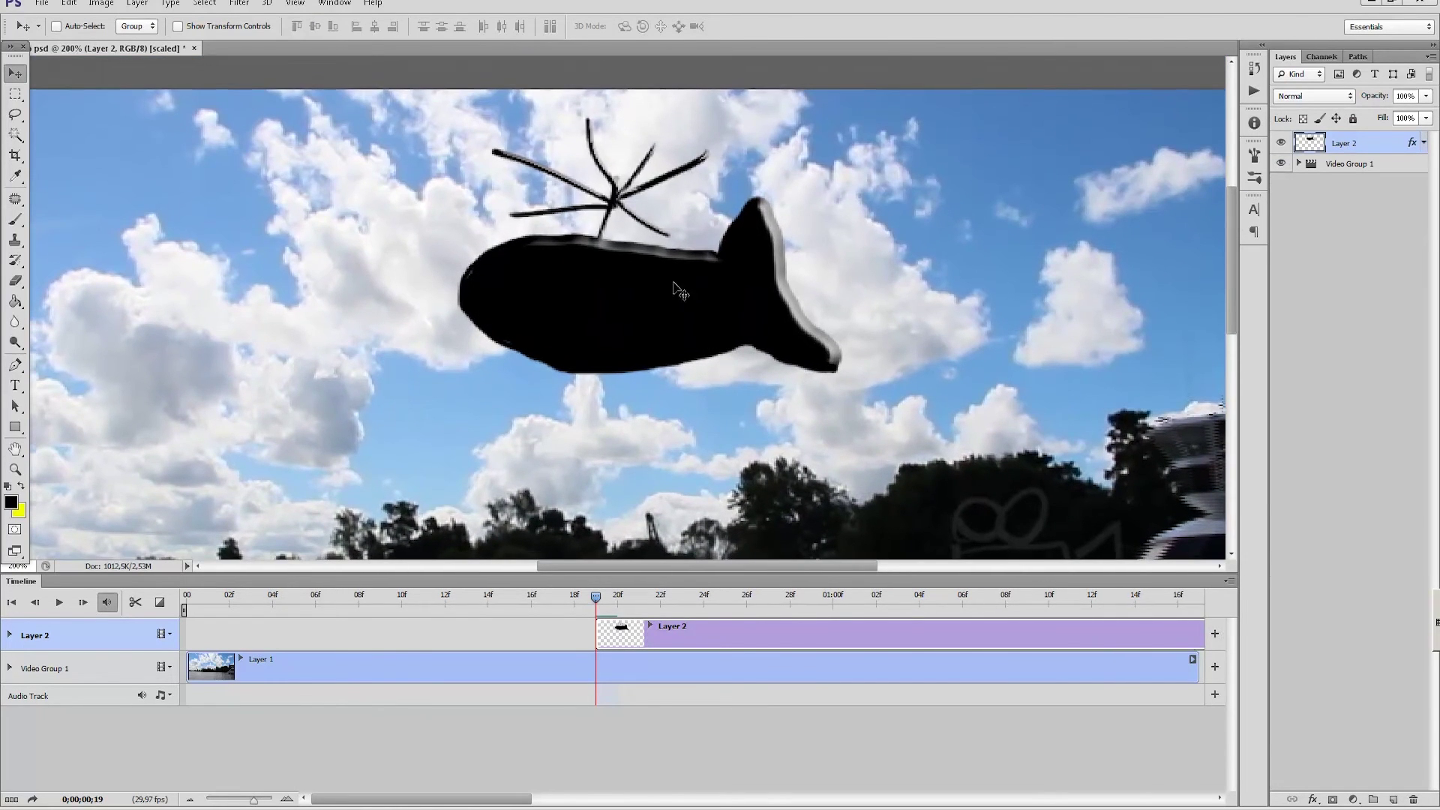
key(e)
drag(538, 272, 547, 285)
mouse_move(638, 279)
mouse_down()
mouse_move(669, 308)
mouse_move(695, 308)
mouse_move(684, 293)
mouse_up()
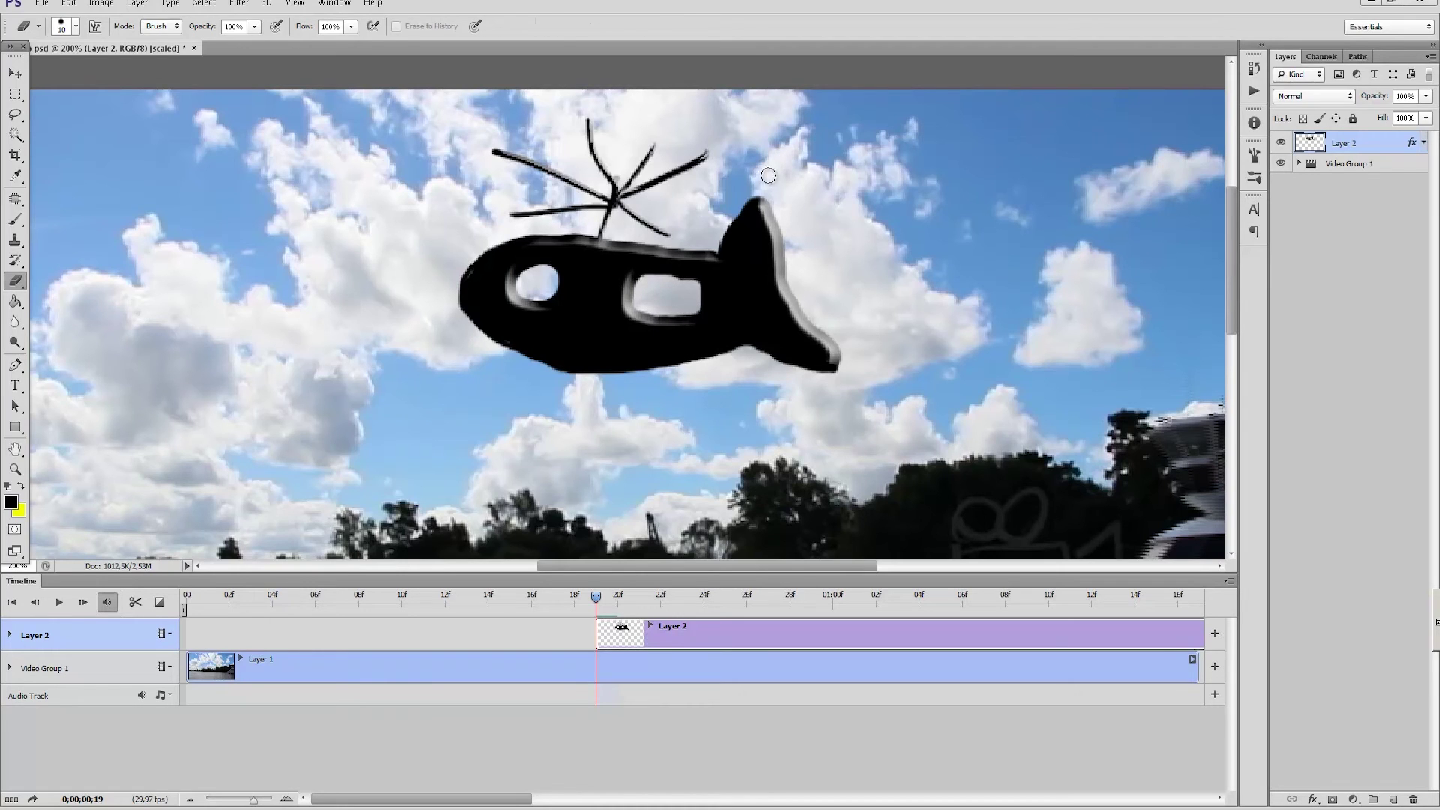
key(v)
key(ctrl+1)
ctrl+click(746, 165)
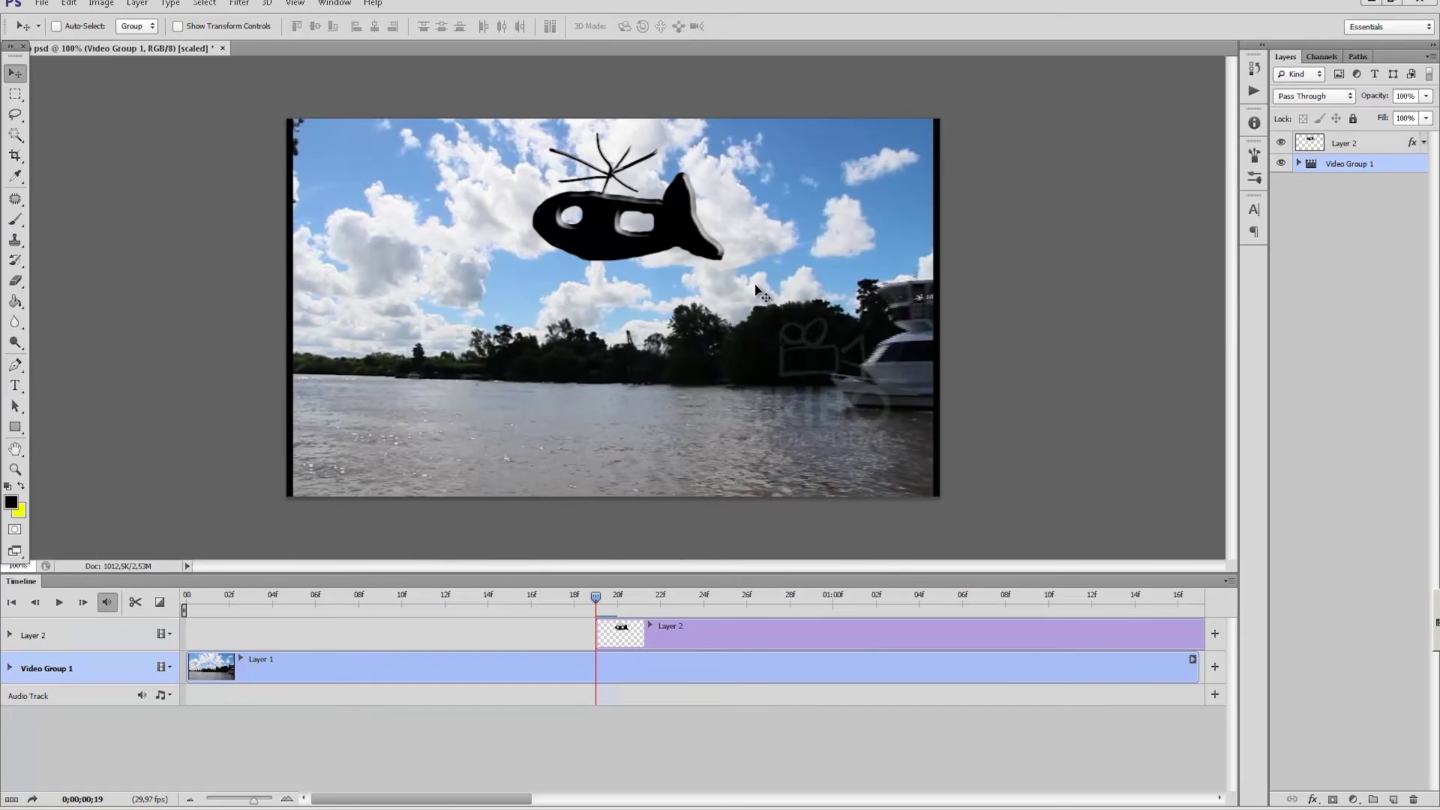
- Split Layer 2's clip at the playhead and delete the trailing part
click(1312, 143)
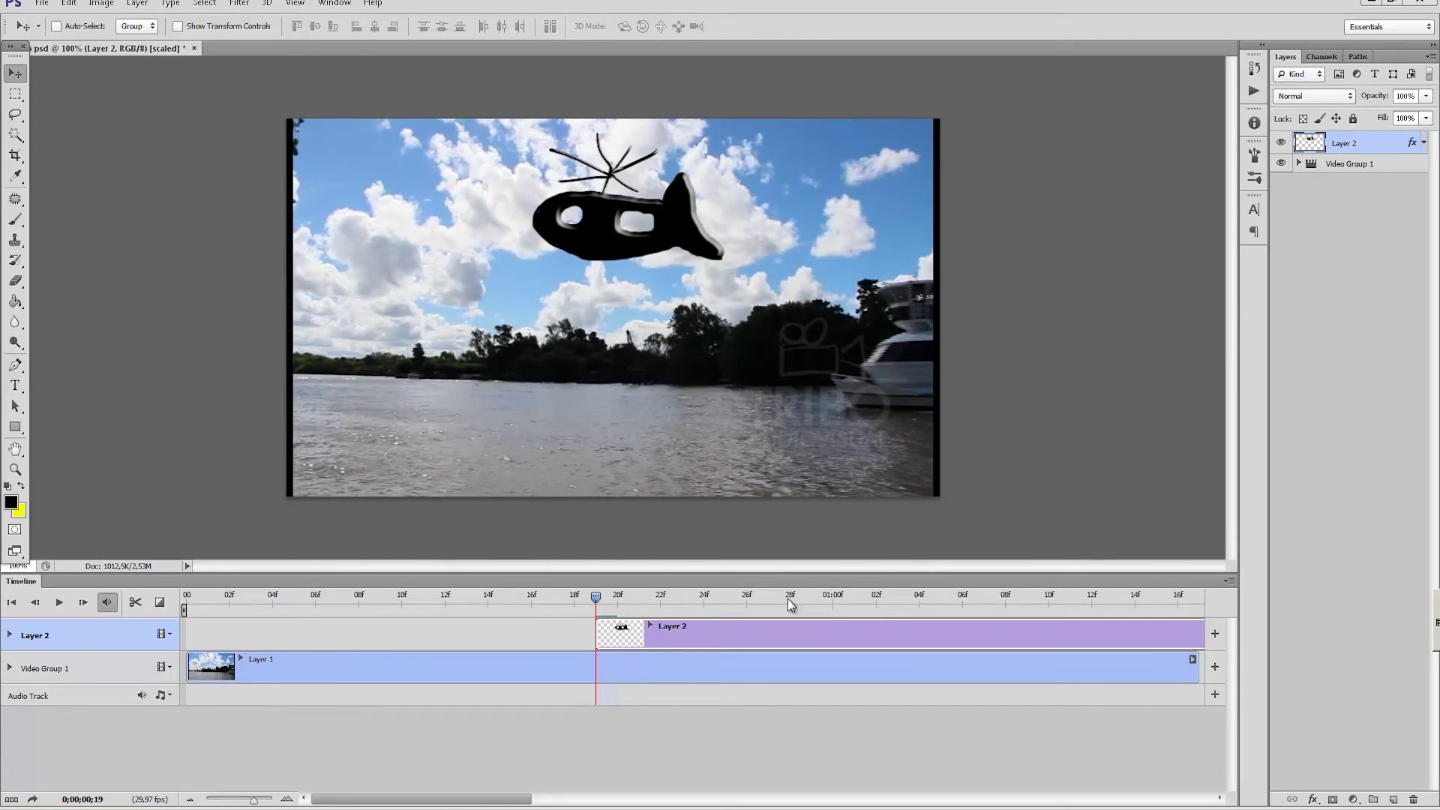
key(space)
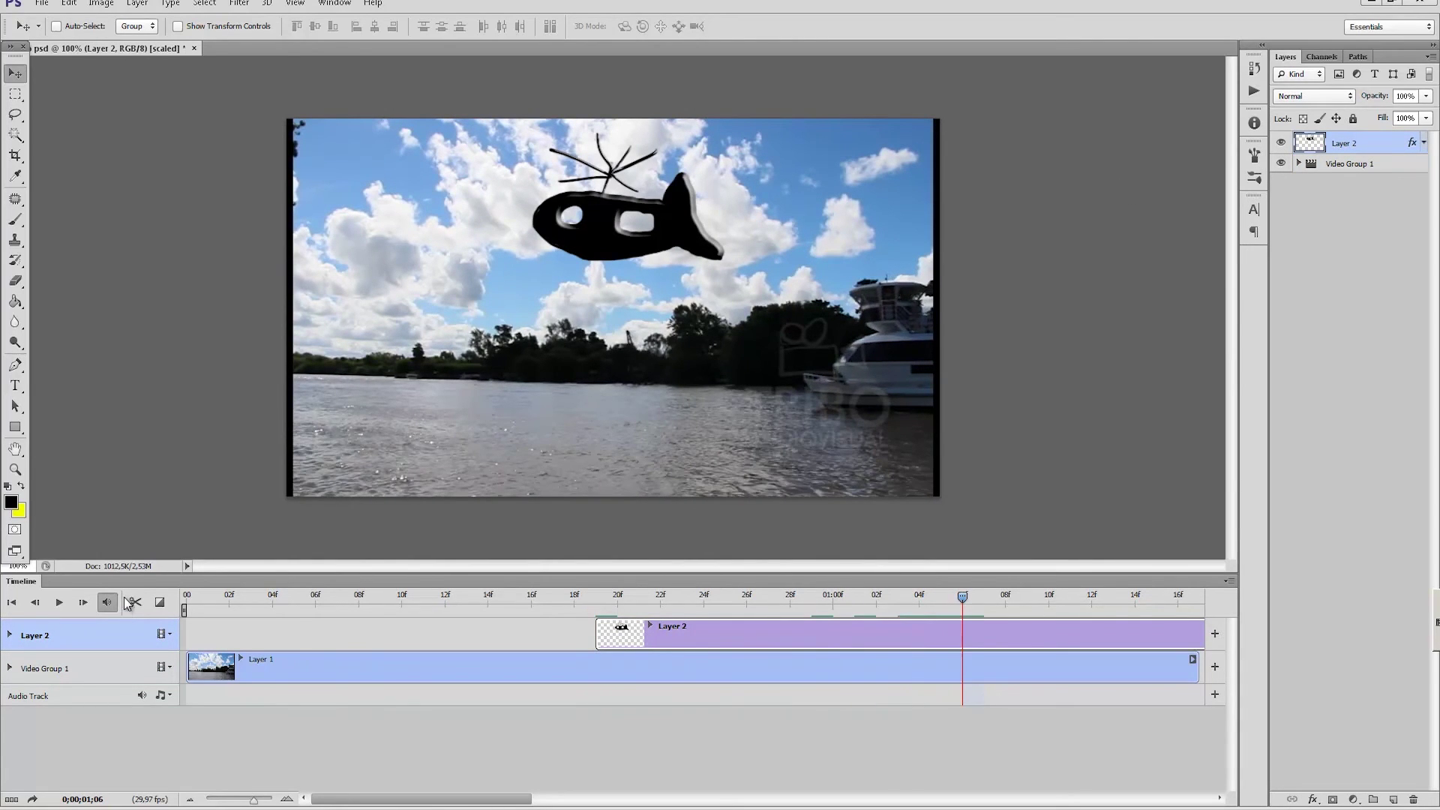
click(132, 602)
click(1002, 634)
key(Delete)
- Extend the aircraft clip to start at 00 and expand Layer 2's property track
drag(876, 598, 509, 599)
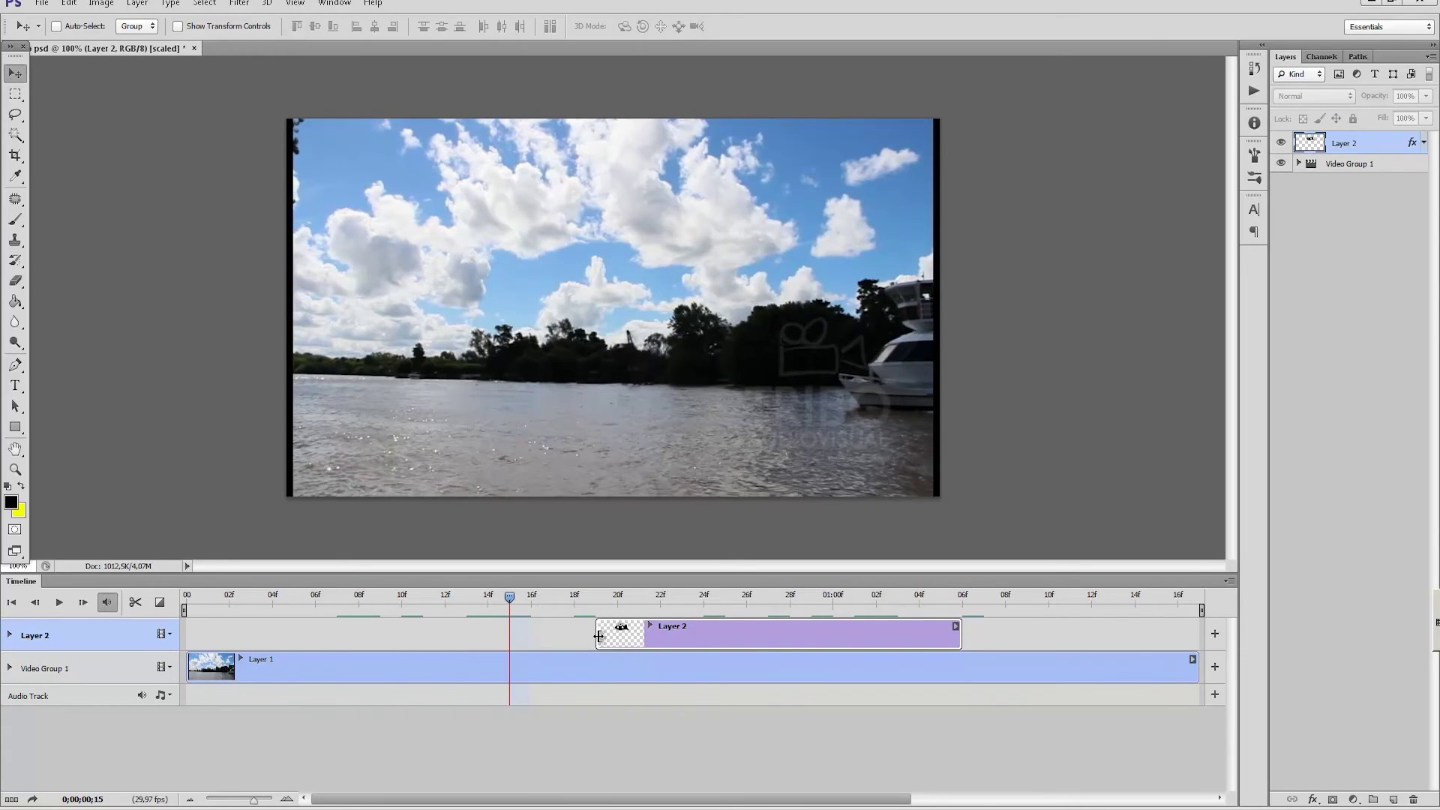
drag(598, 634, 189, 645)
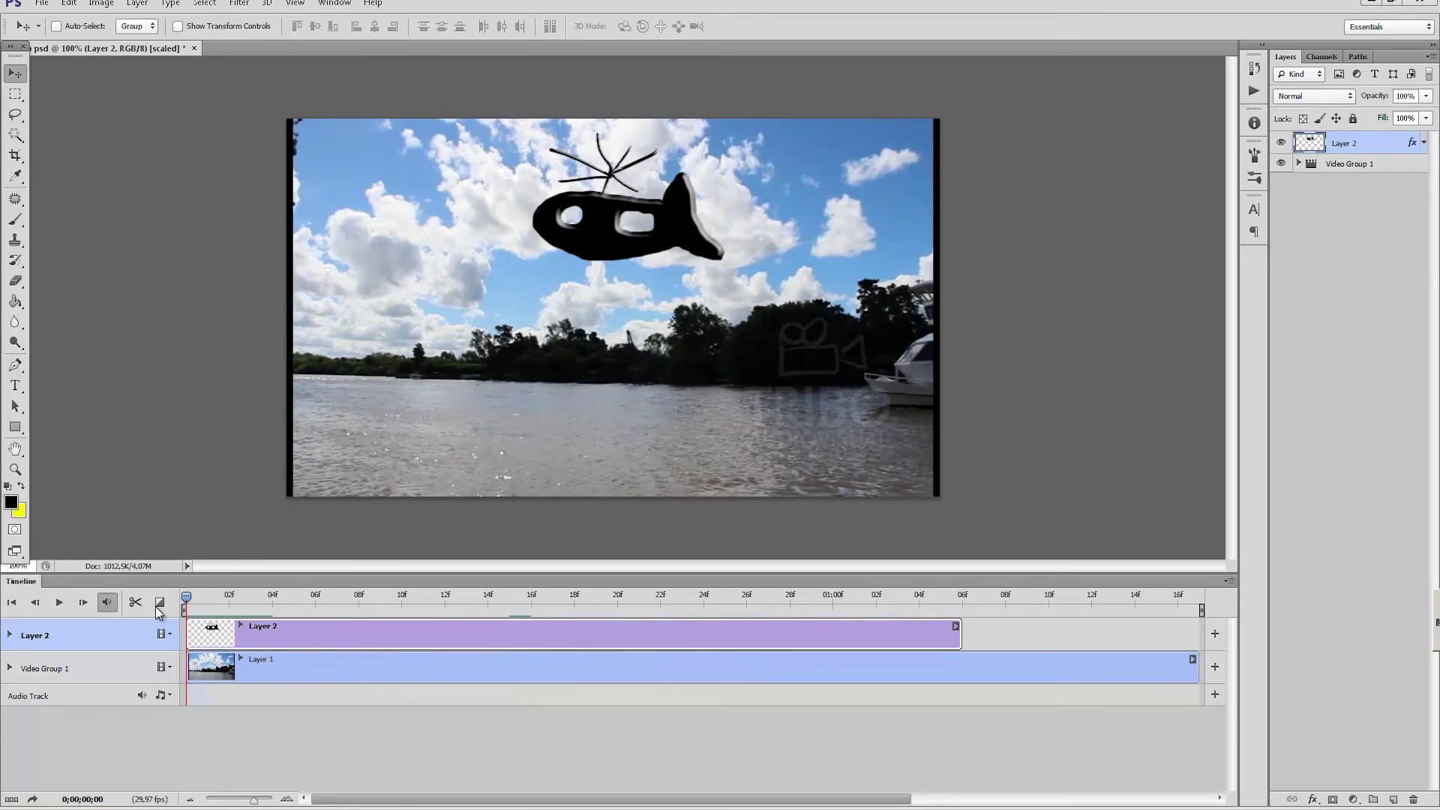
click(487, 598)
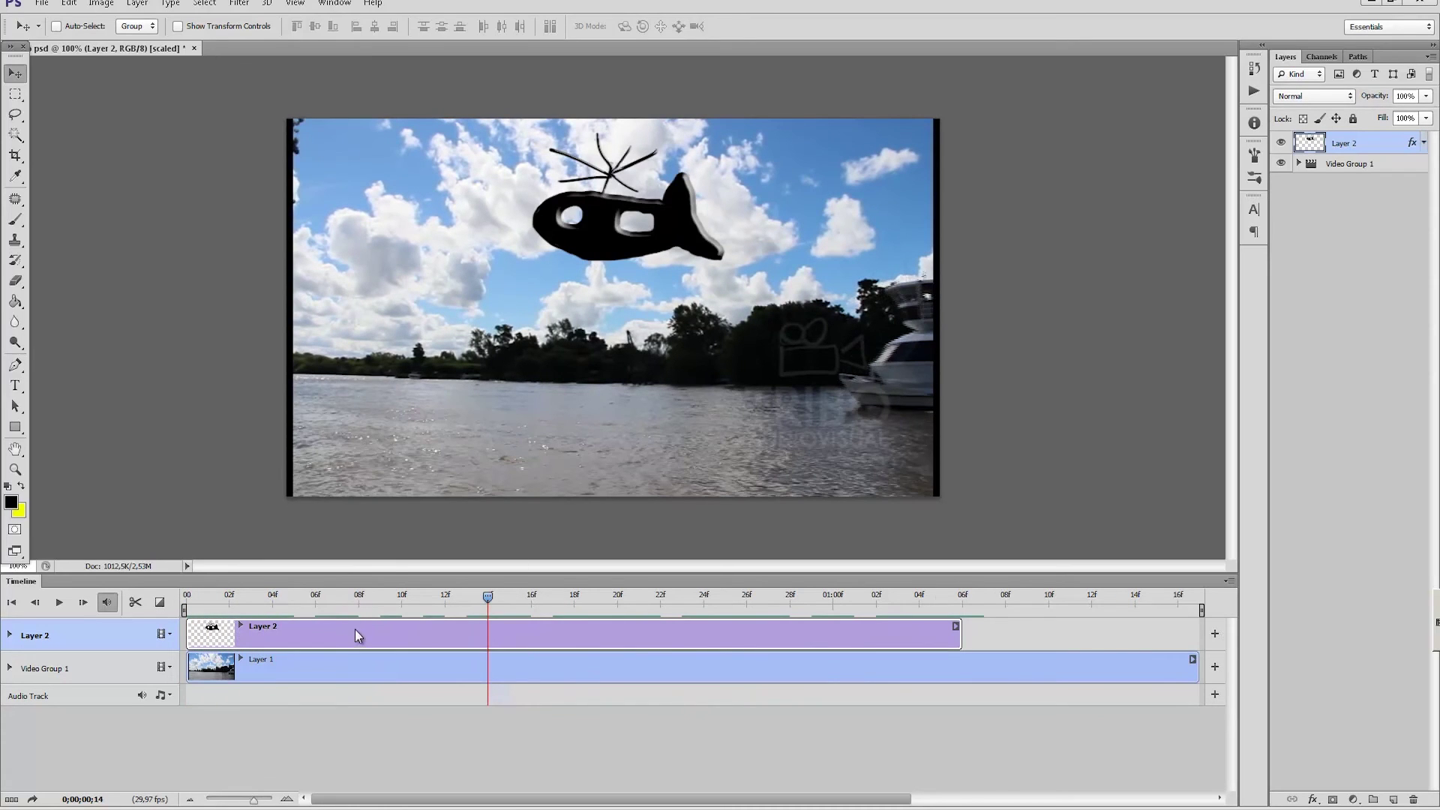
click(9, 634)
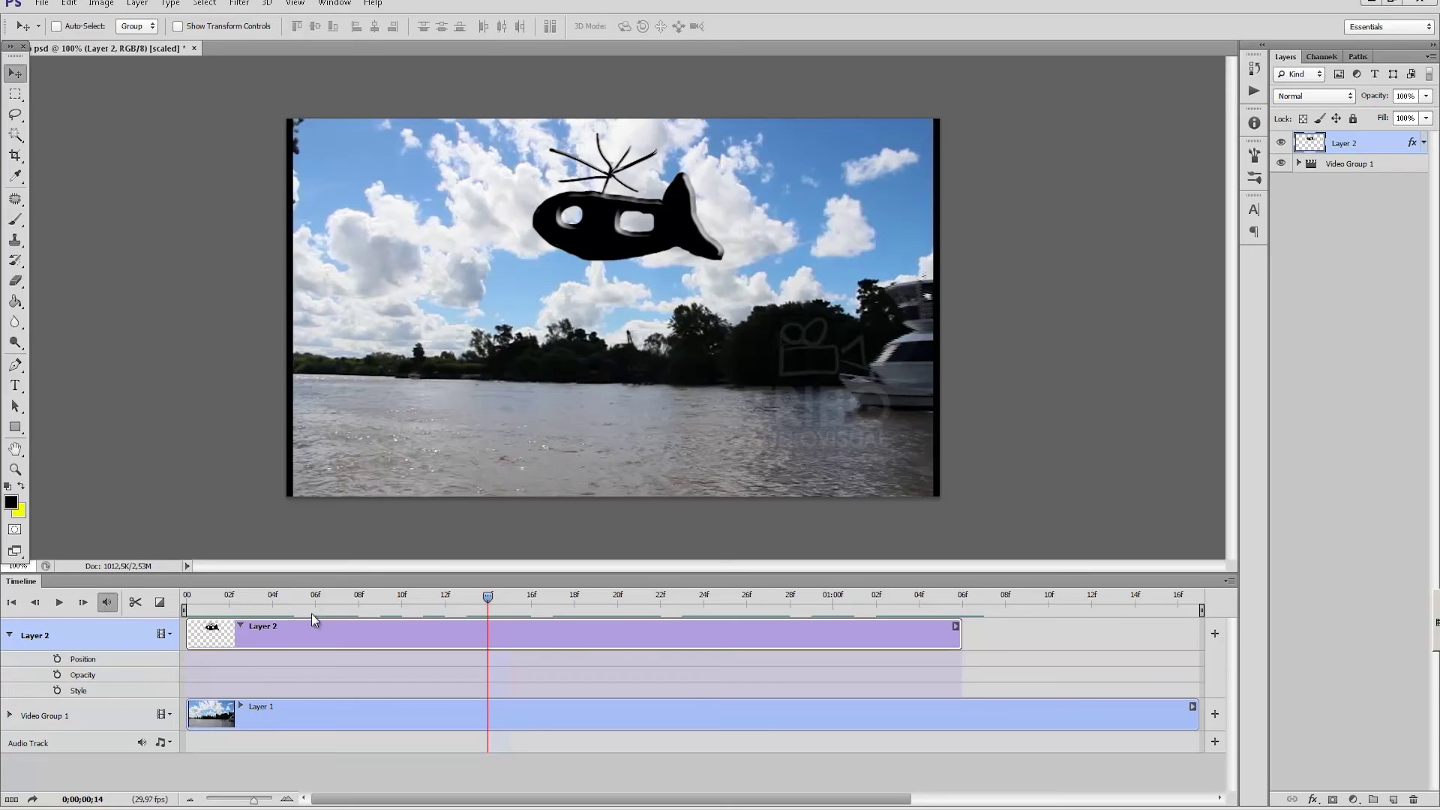
drag(312, 614, 294, 613)
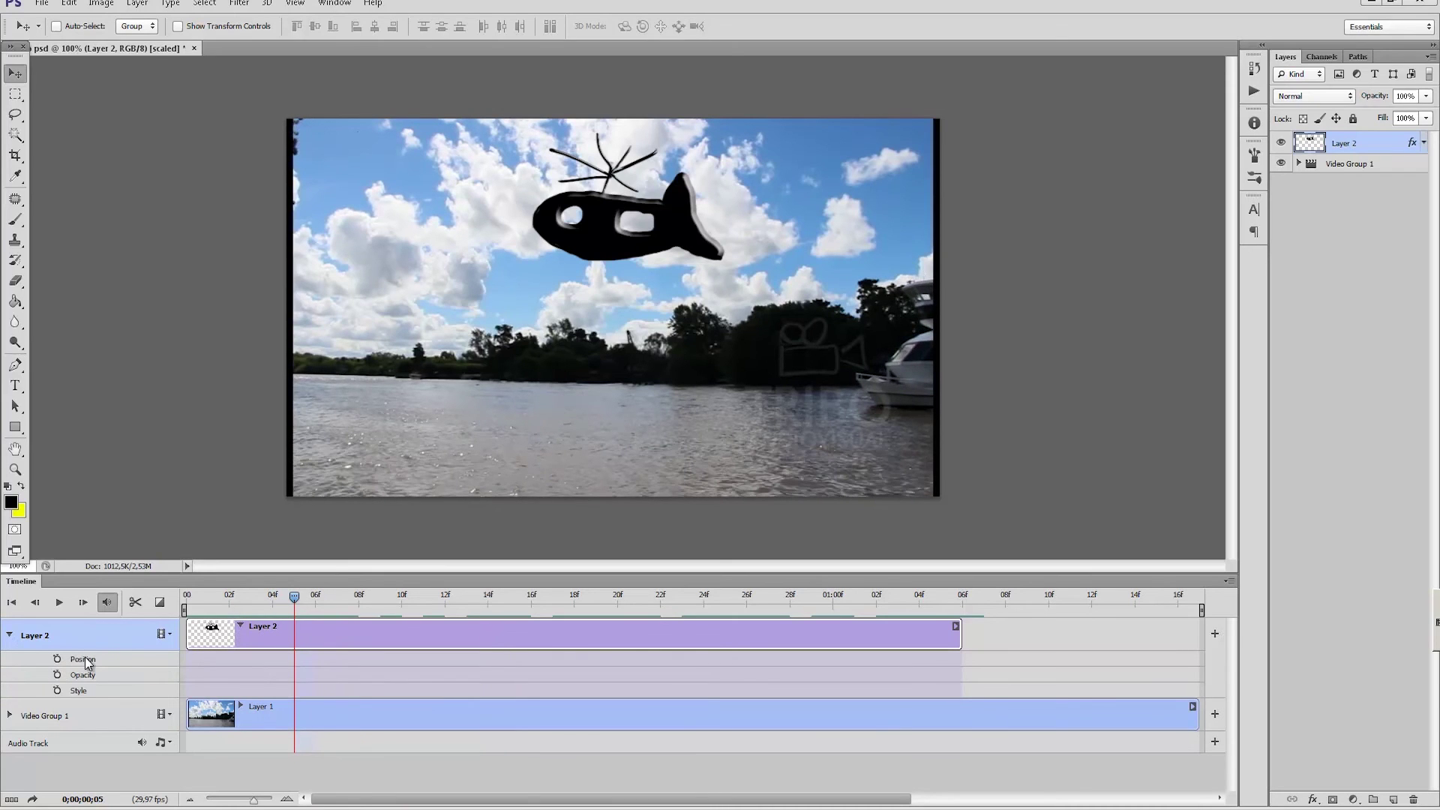
drag(294, 596, 544, 598)
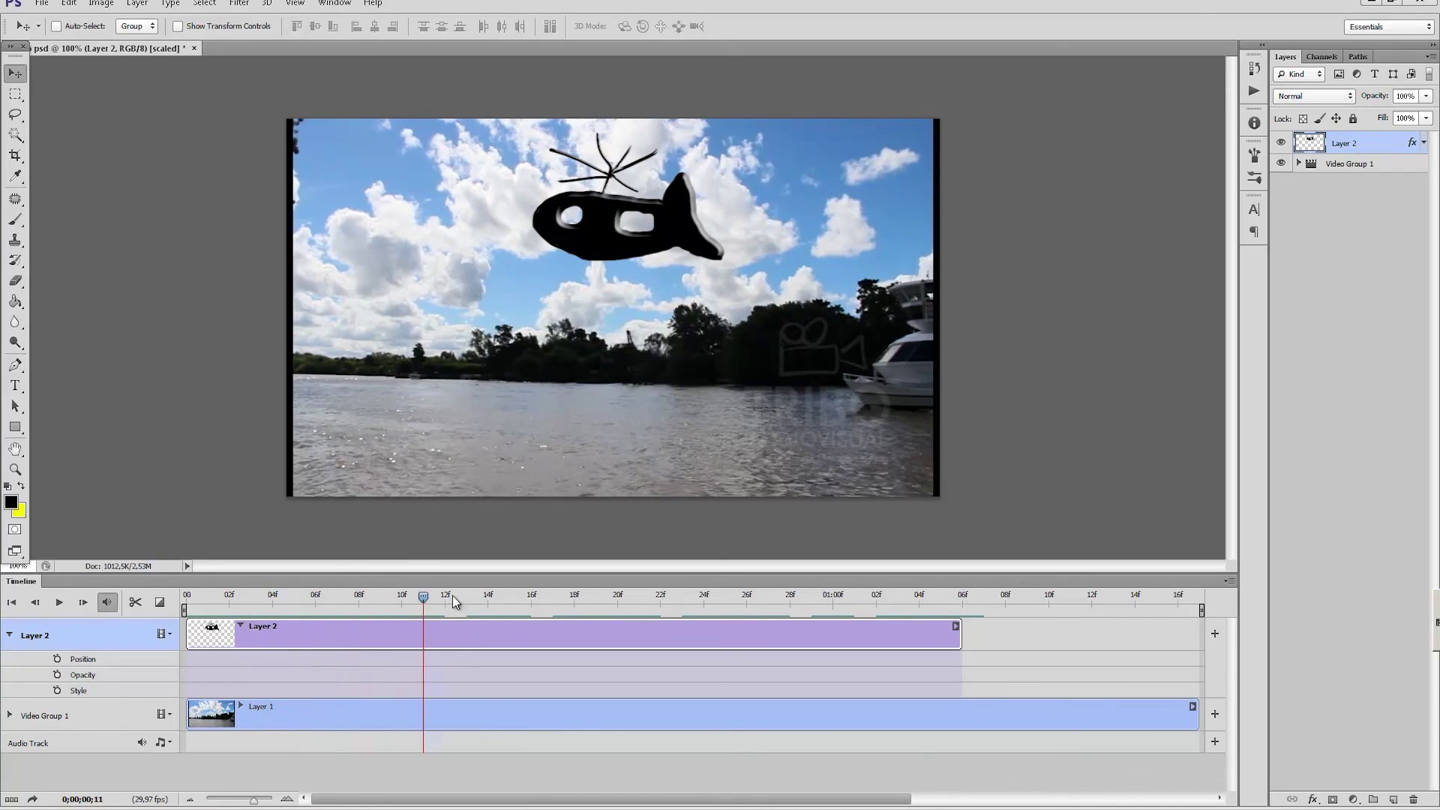
mouse_move(449, 598)
mouse_down()
mouse_move(461, 588)
mouse_move(471, 603)
mouse_move(386, 605)
mouse_up()
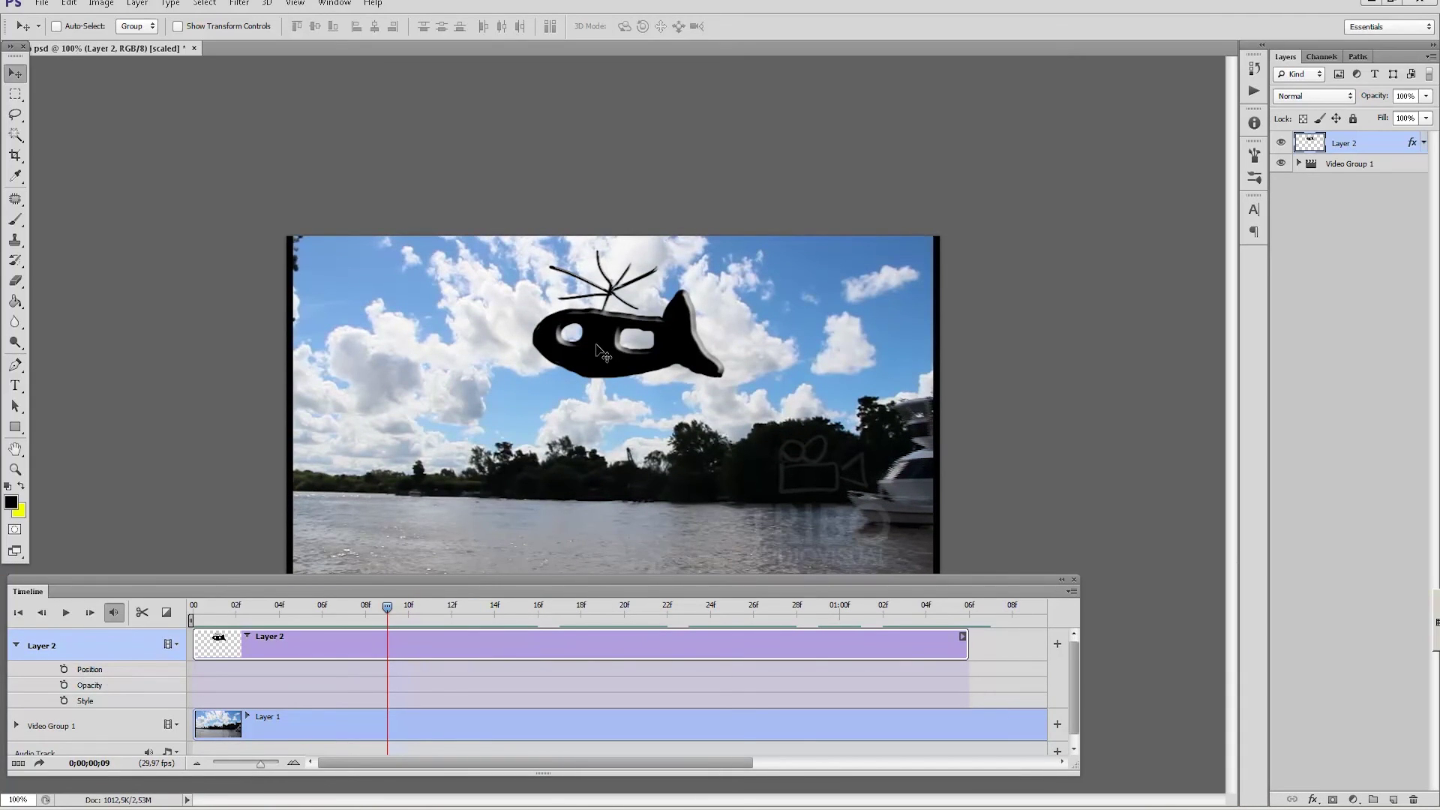
- Keyframe Position with the aircraft past the right edge at 09f and over the left sky at 28f
drag(602, 352, 1068, 350)
click(64, 669)
drag(387, 611, 796, 611)
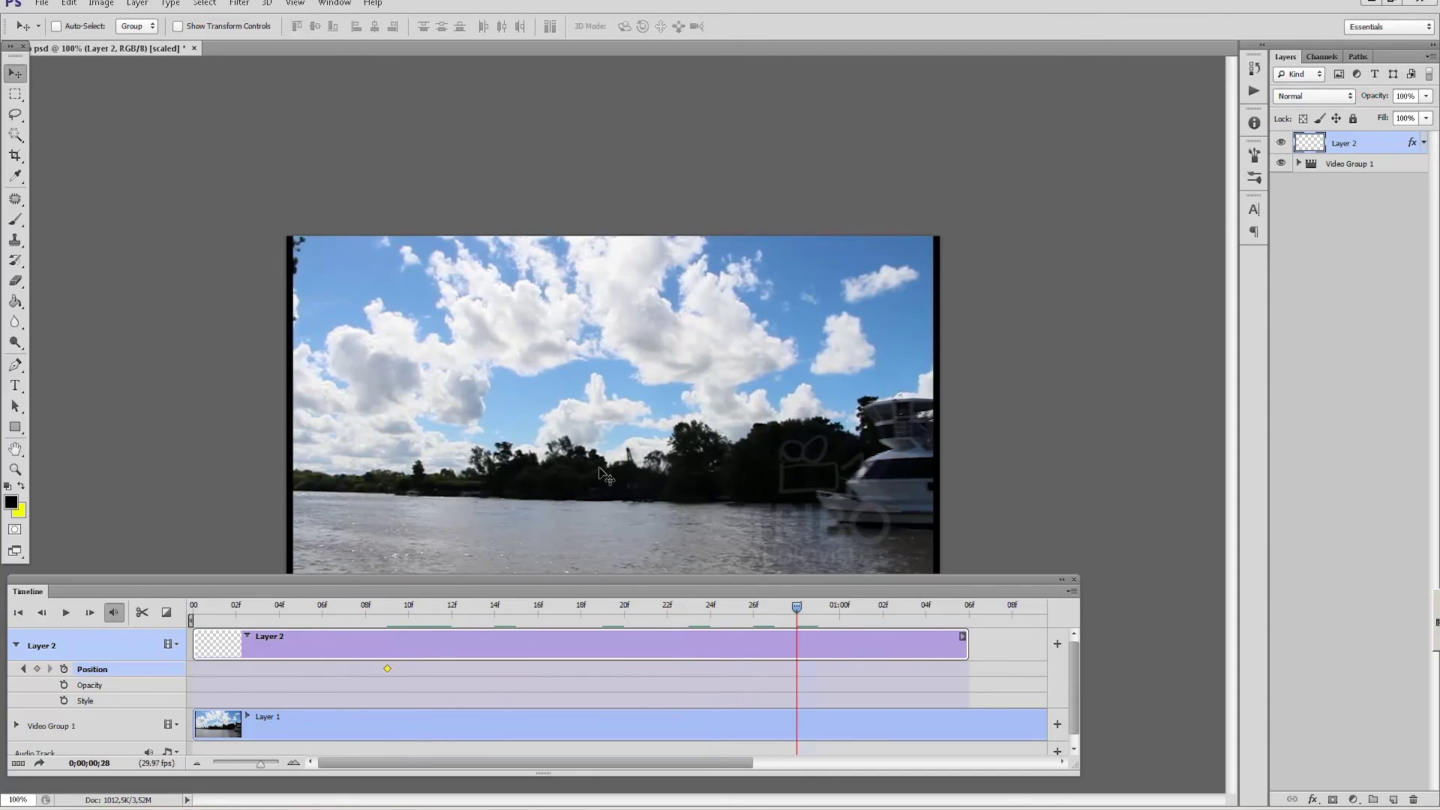
drag(599, 474, 112, 334)
click(344, 607)
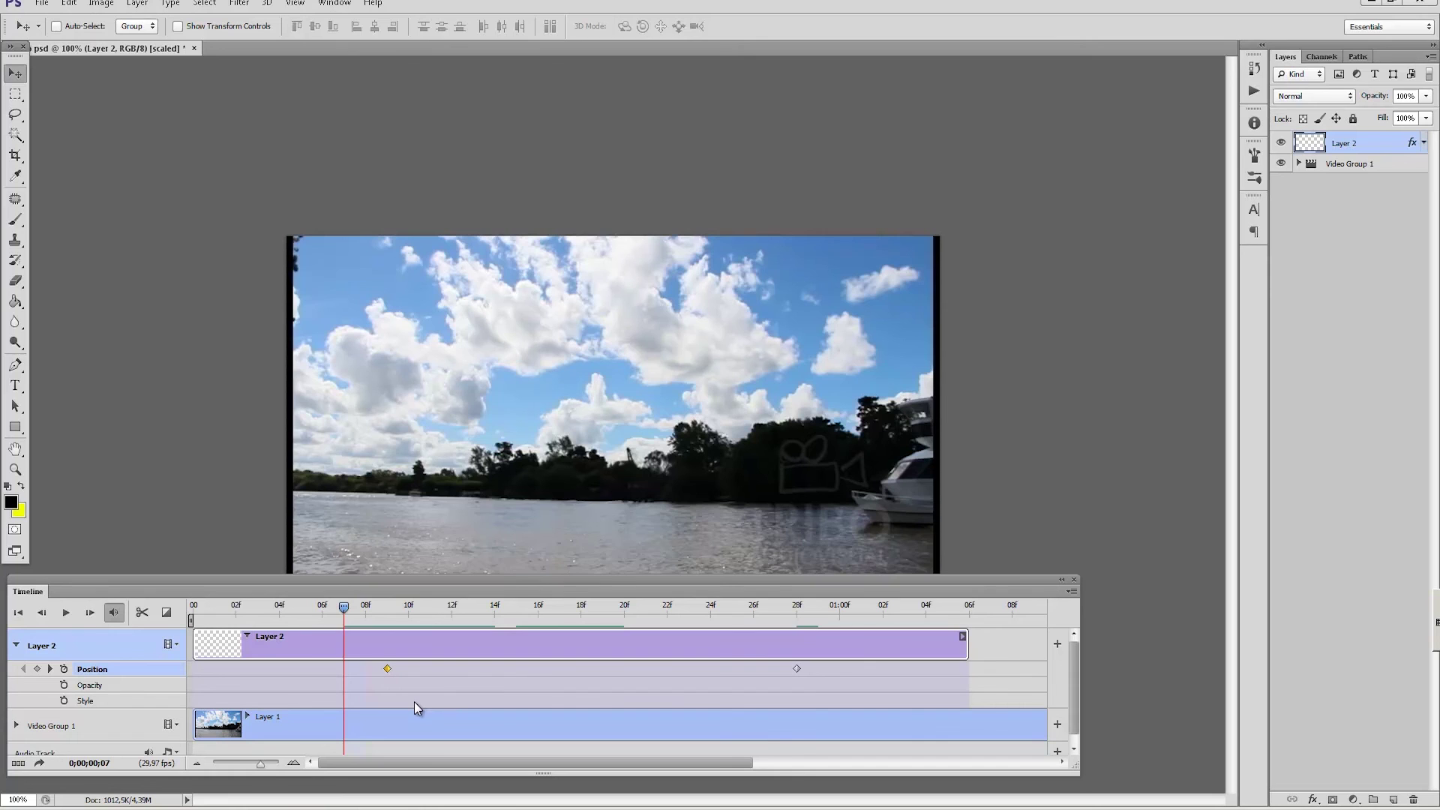
mouse_move(344, 609)
mouse_down()
mouse_move(376, 647)
mouse_move(688, 635)
mouse_up()
click(41, 3)
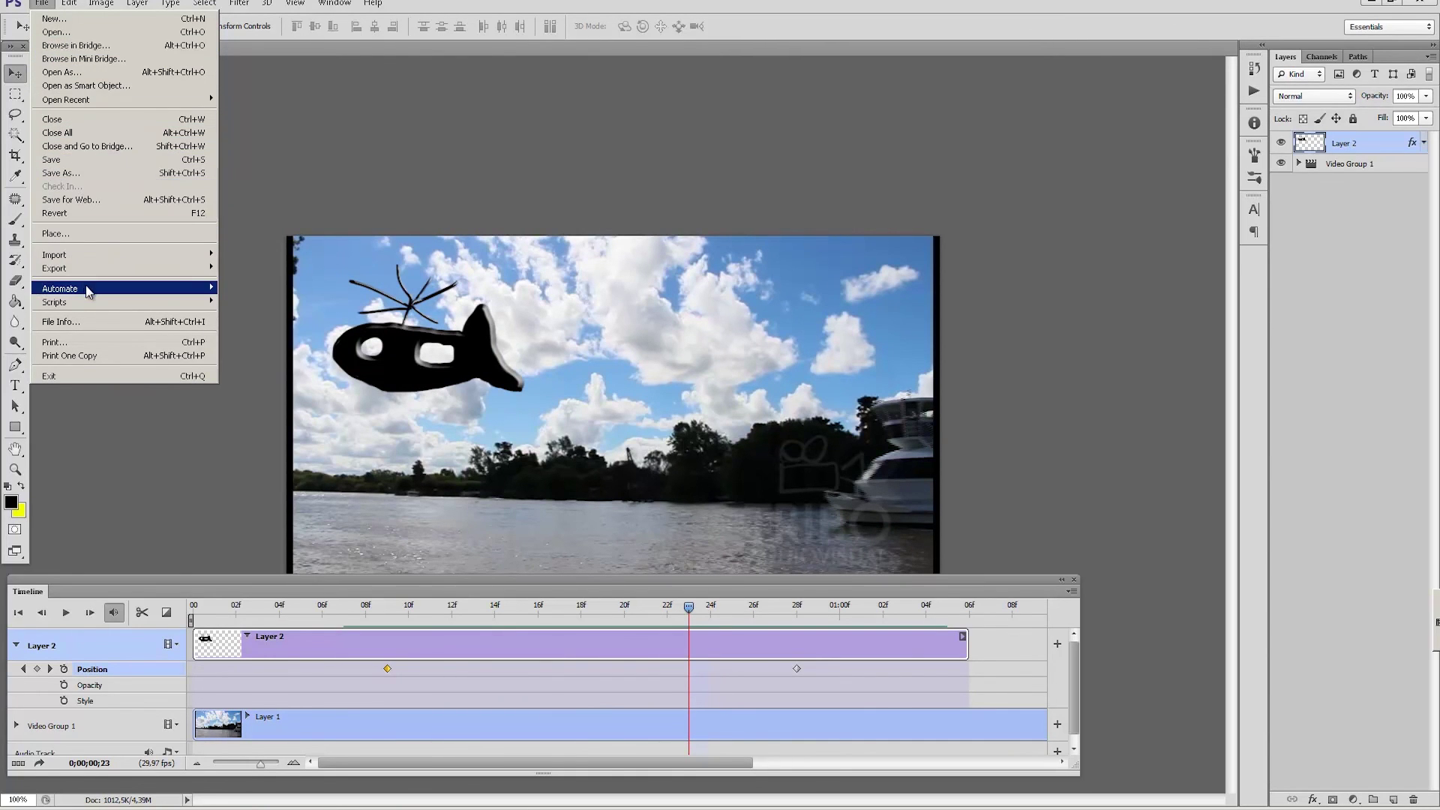
- Render the animation as aviao.mp4 using H.264 High Quality at 720×480
mouse_move(96, 268)
click(262, 293)
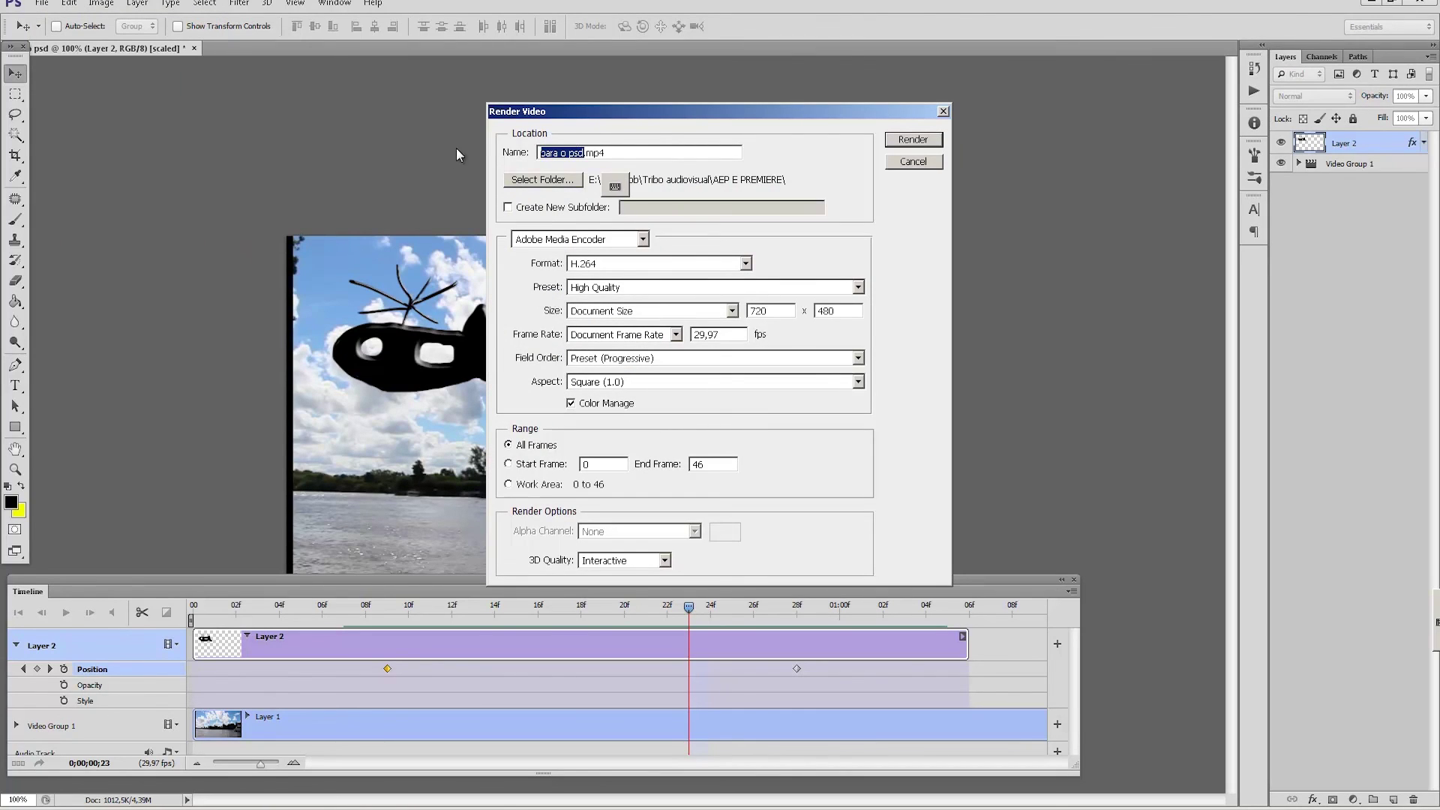
text(aviao)
click(600, 263)
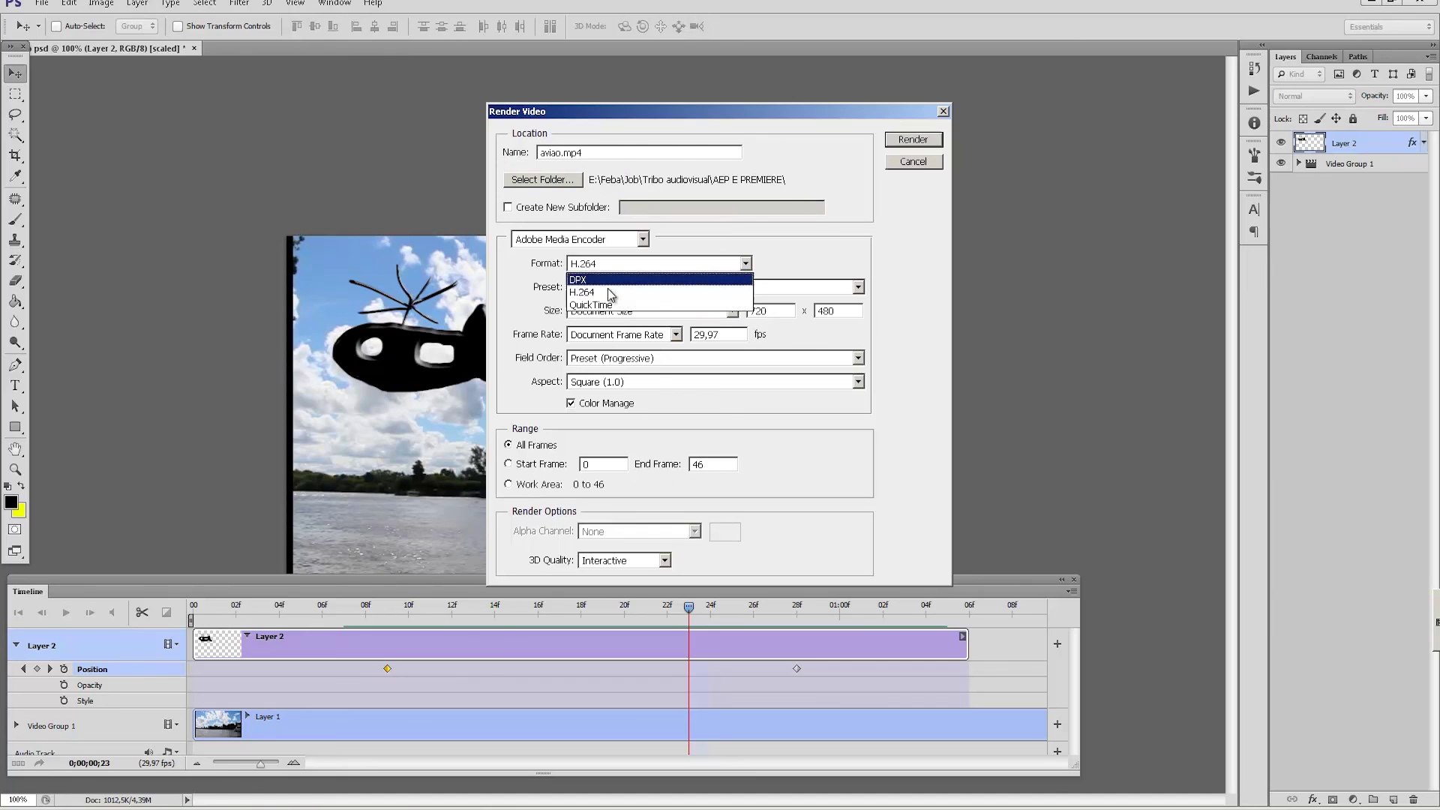
click(717, 234)
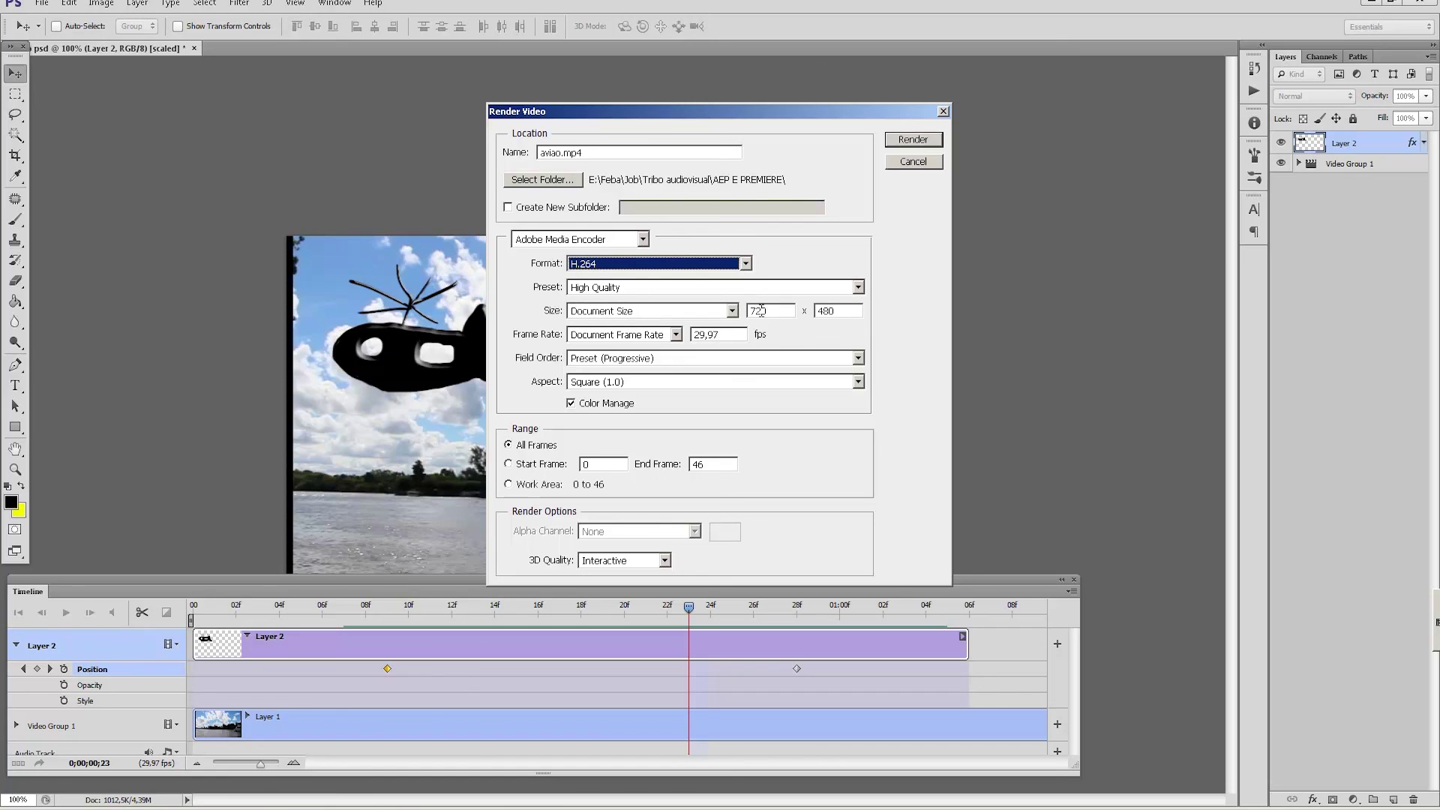
click(912, 140)
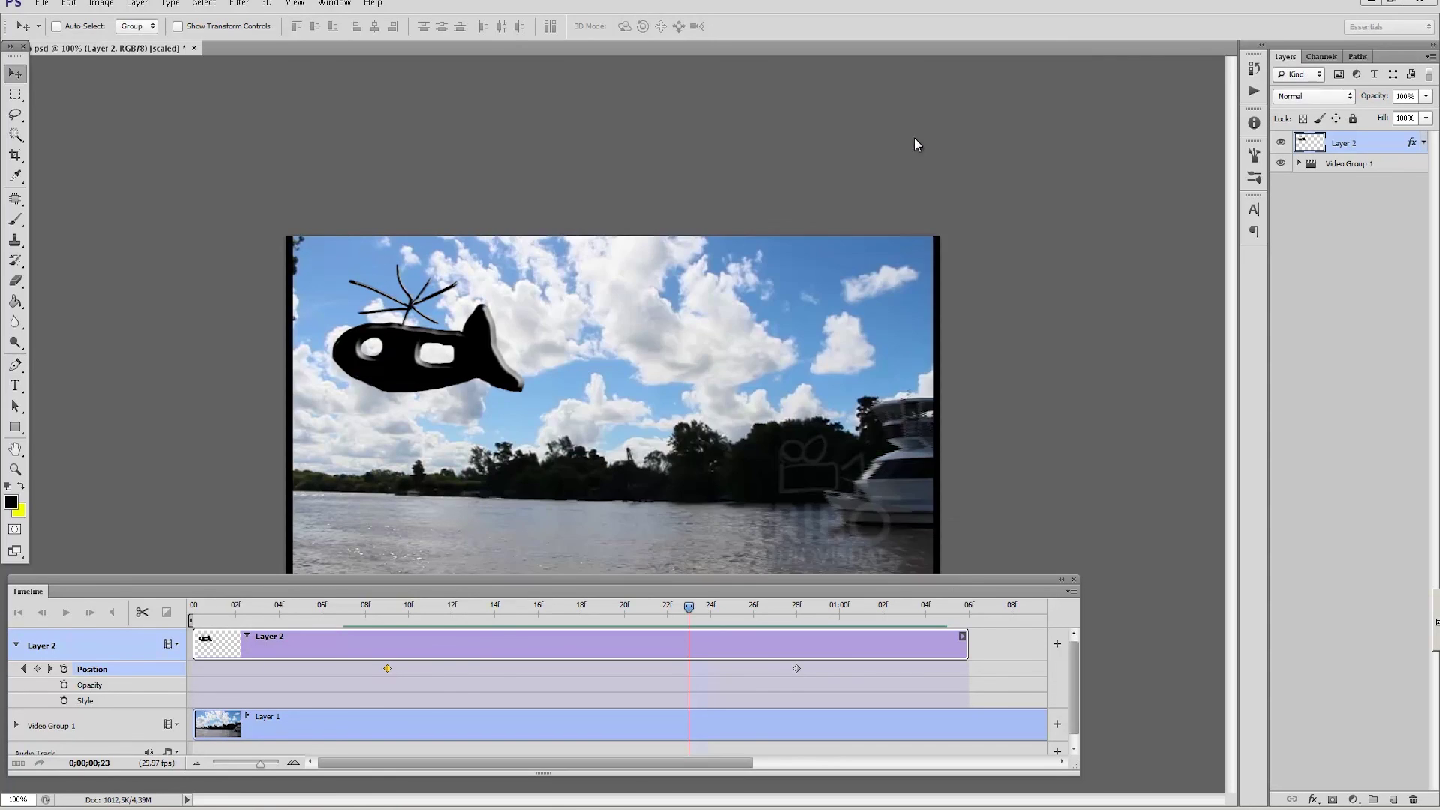